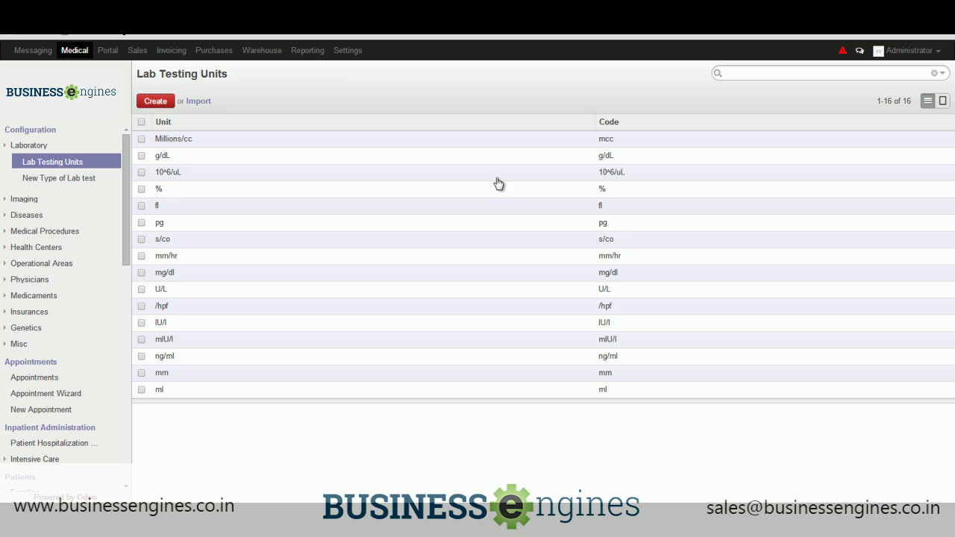
Open the COMPLETE BLOOD COUNT lab test type and review its analytes, limits and units.
click(43, 179)
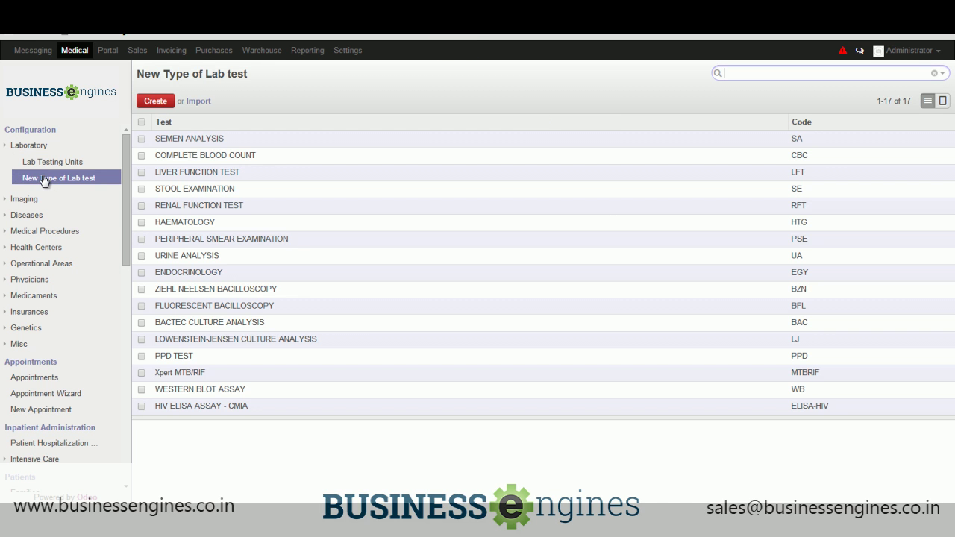
click(194, 157)
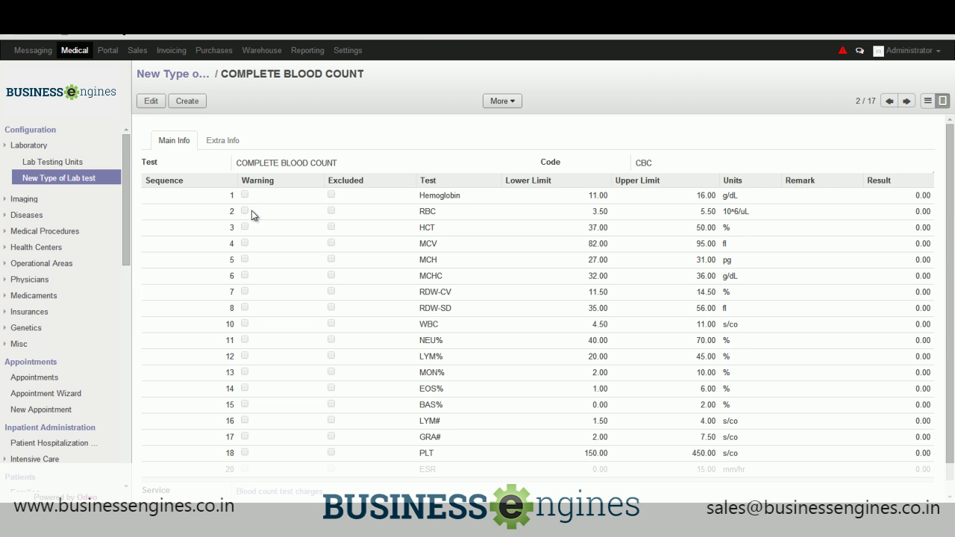
scroll(302, 283, down, 1)
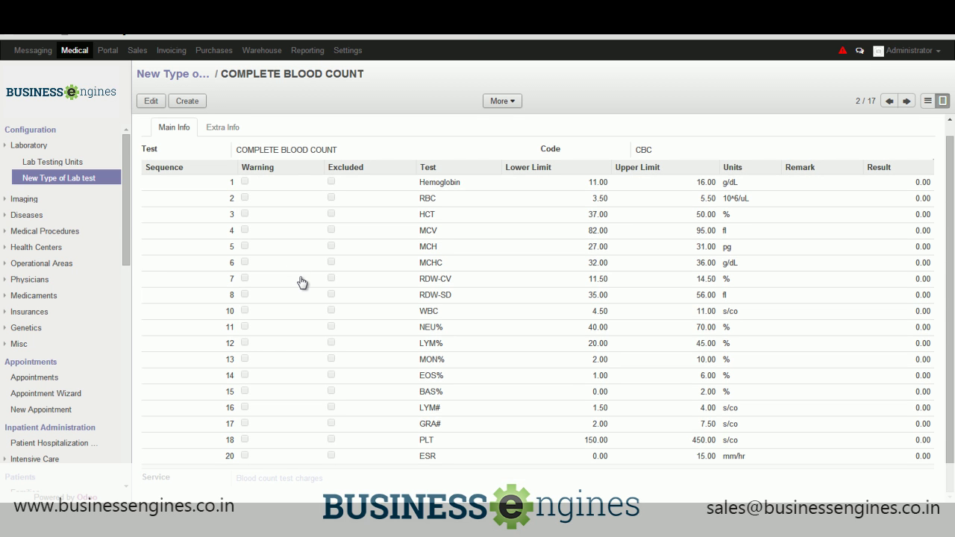
scroll(302, 282, up, 1)
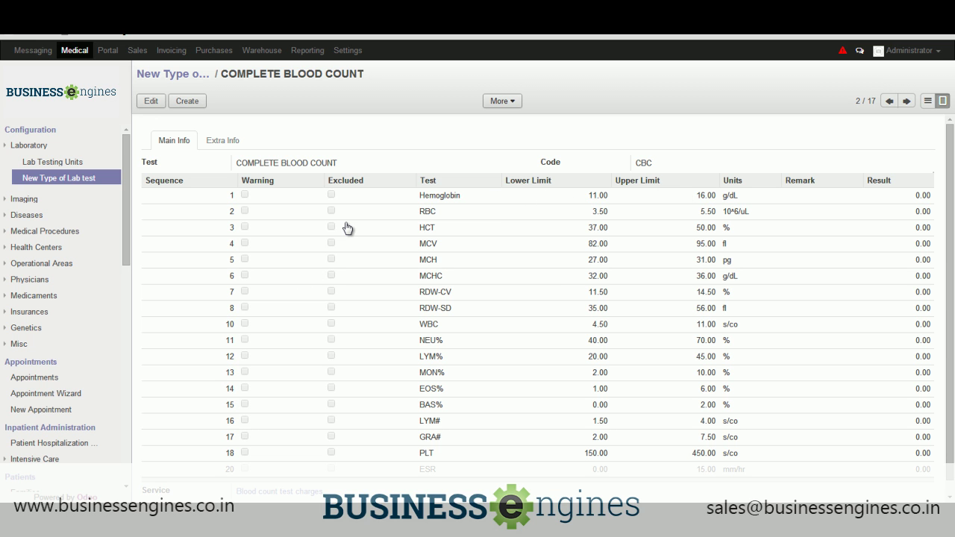
View the configured imaging test types and the imaging tests list.
click(26, 200)
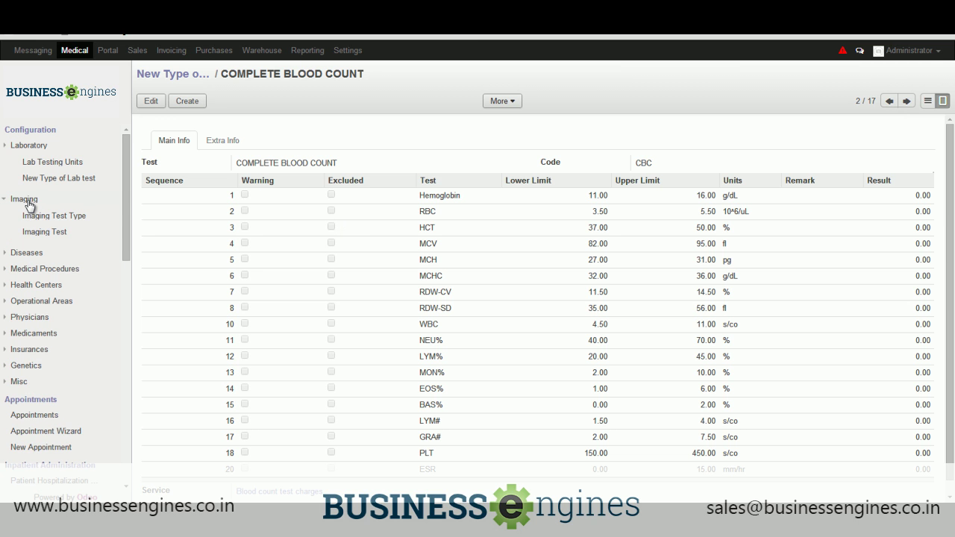
click(32, 216)
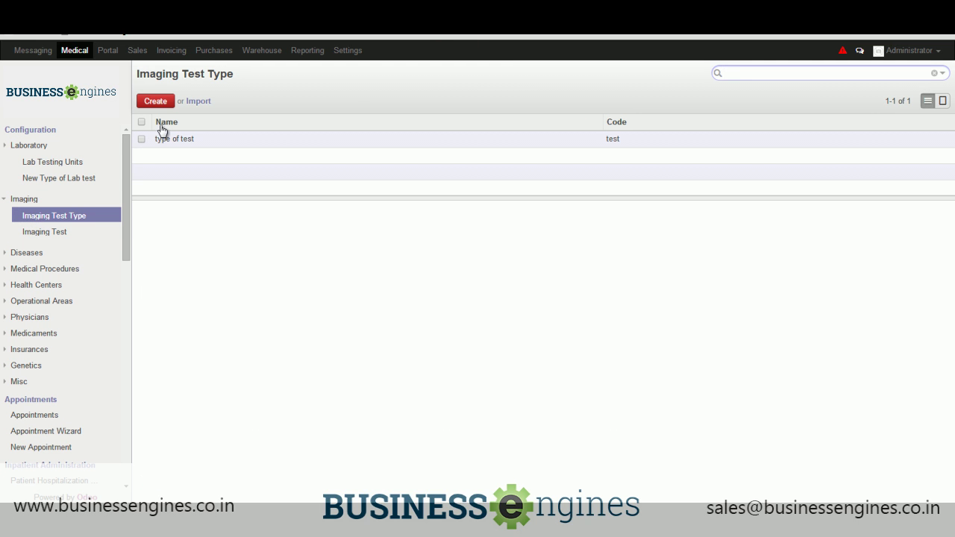
click(69, 233)
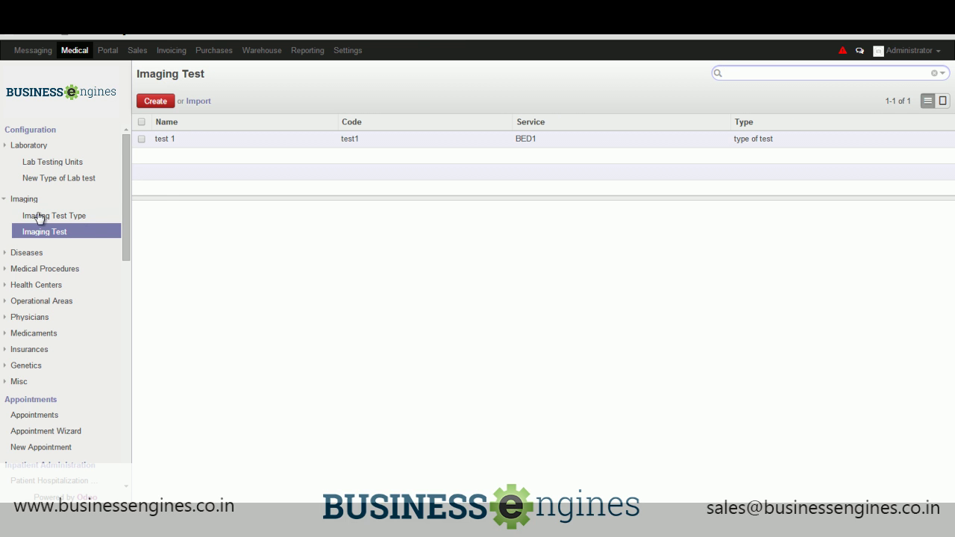
Review the diseases list, the disease category structure, the disease categories list and the pathology groups.
click(17, 254)
click(25, 271)
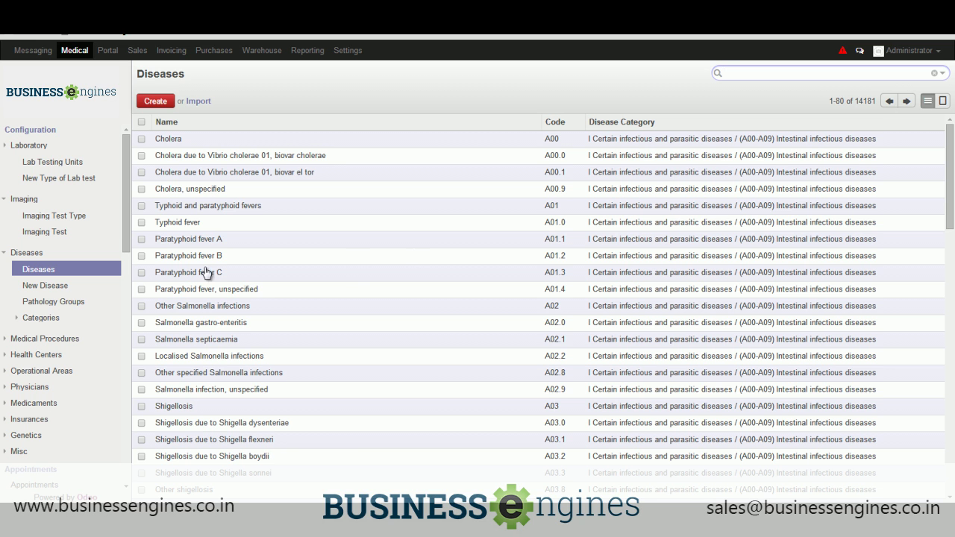
click(36, 318)
click(53, 334)
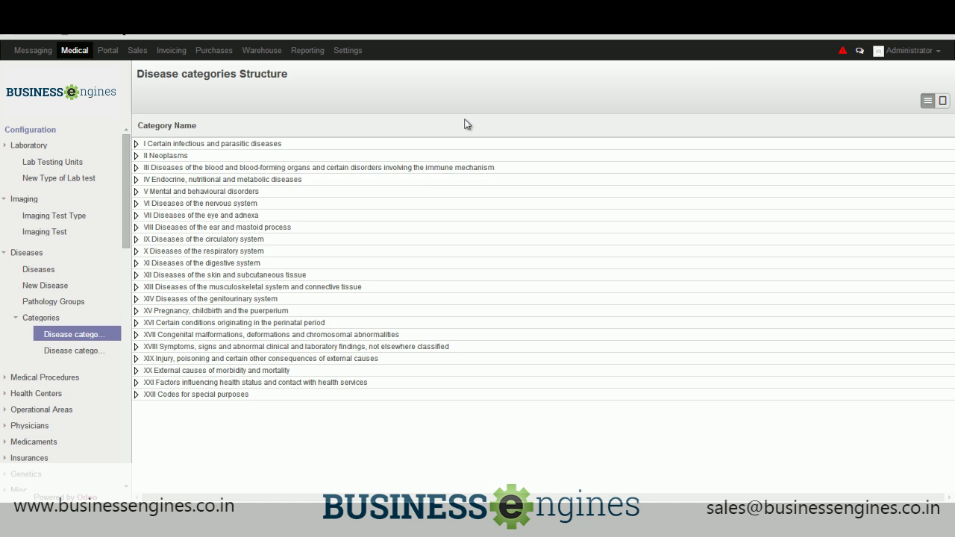
click(97, 351)
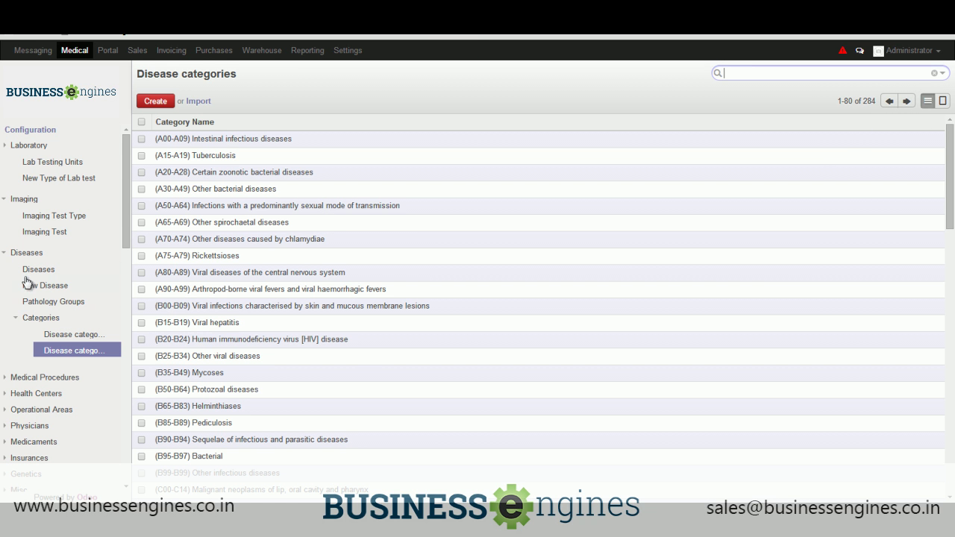
click(33, 298)
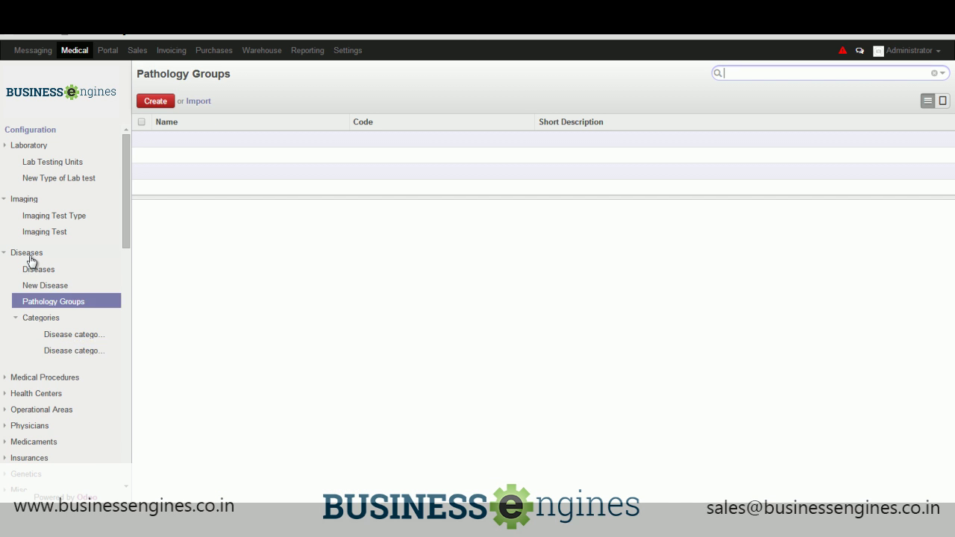
Review the list of medical procedures with their codes and long descriptions.
click(28, 255)
click(23, 270)
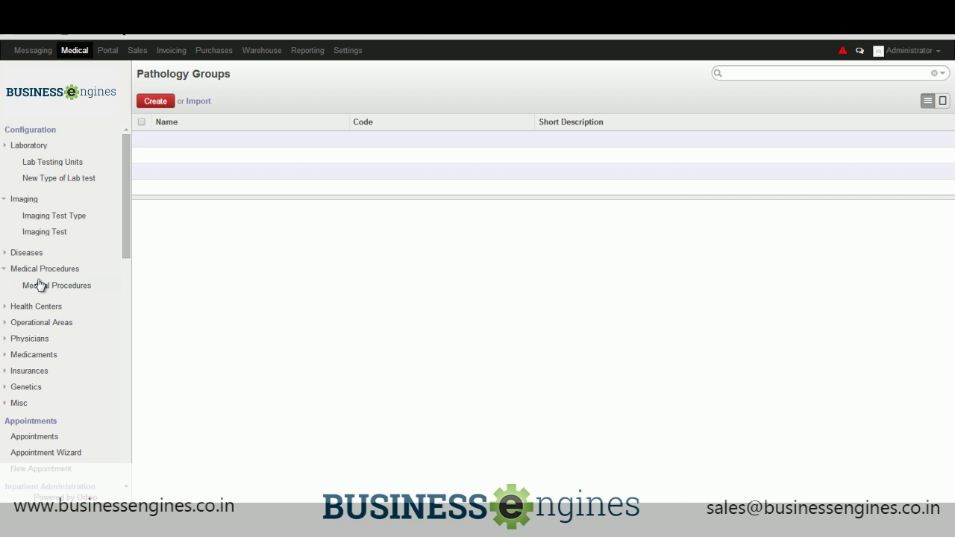
click(81, 285)
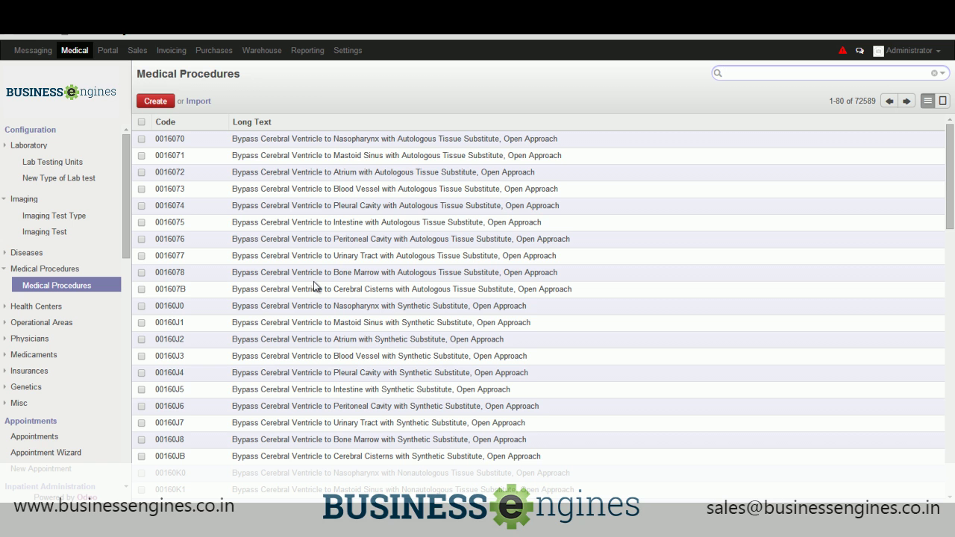
View the health centers list, and open the Building A record among the health center buildings.
click(29, 270)
click(27, 286)
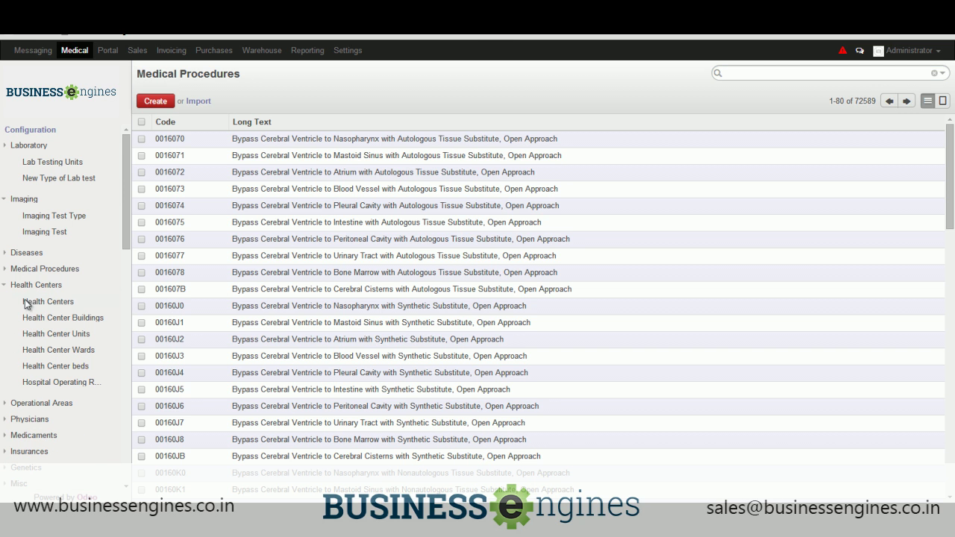
click(28, 304)
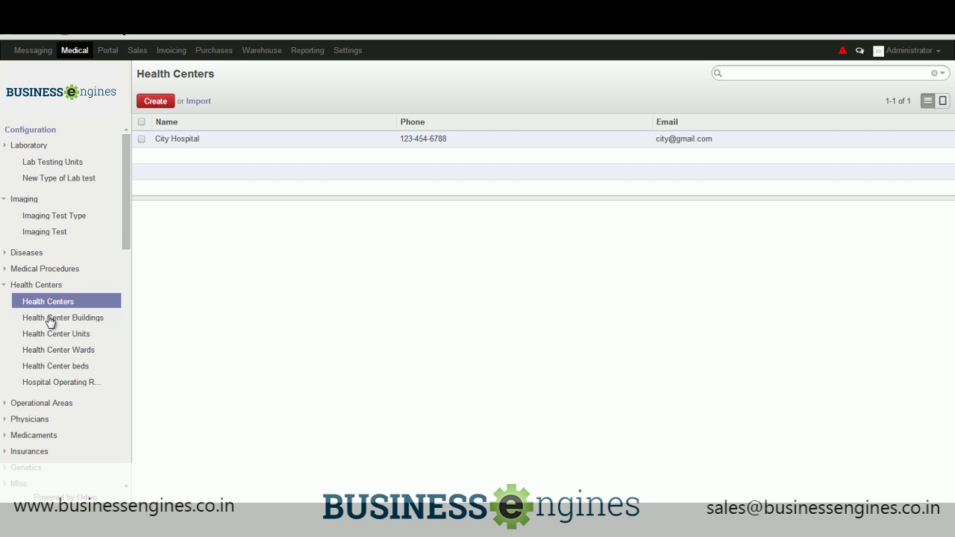
click(49, 320)
click(234, 146)
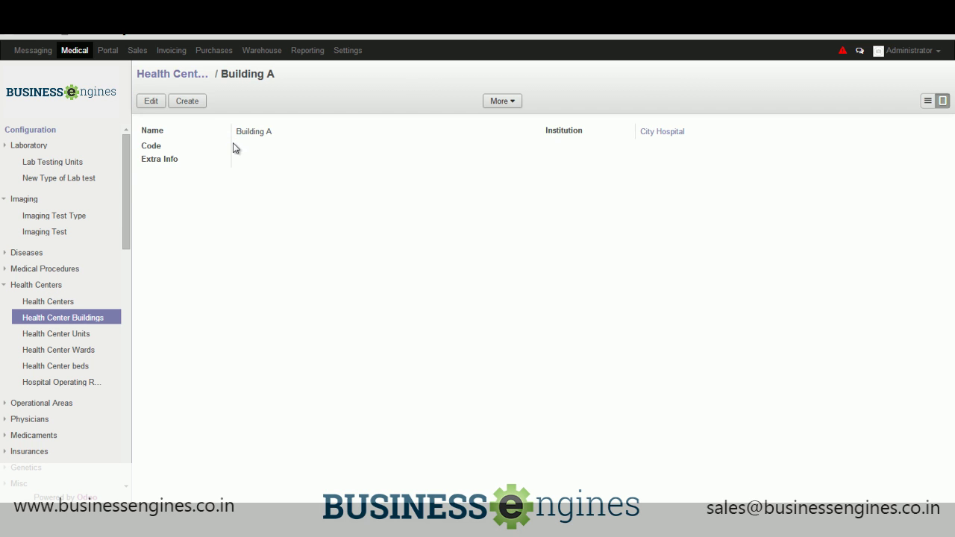
View the health center units, and open the ward record to examine its building, beds and amenities.
click(84, 336)
click(58, 351)
click(271, 148)
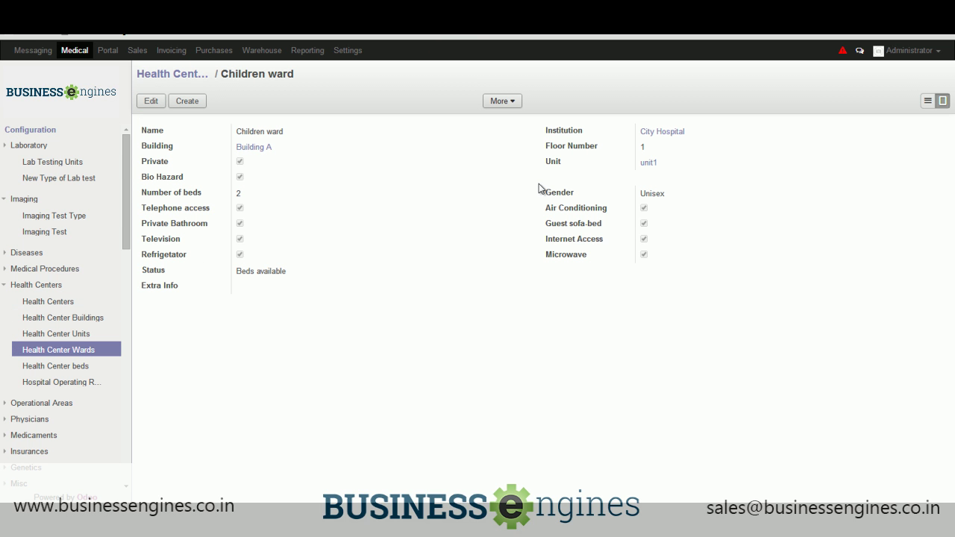
Open the BED1 record among the health center beds, and go on to the hospital operating rooms.
click(56, 366)
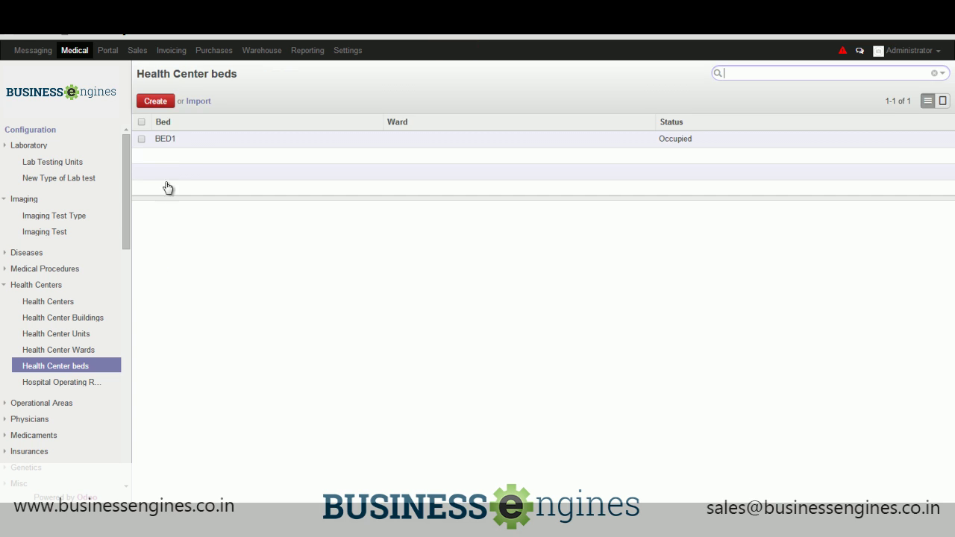
click(188, 145)
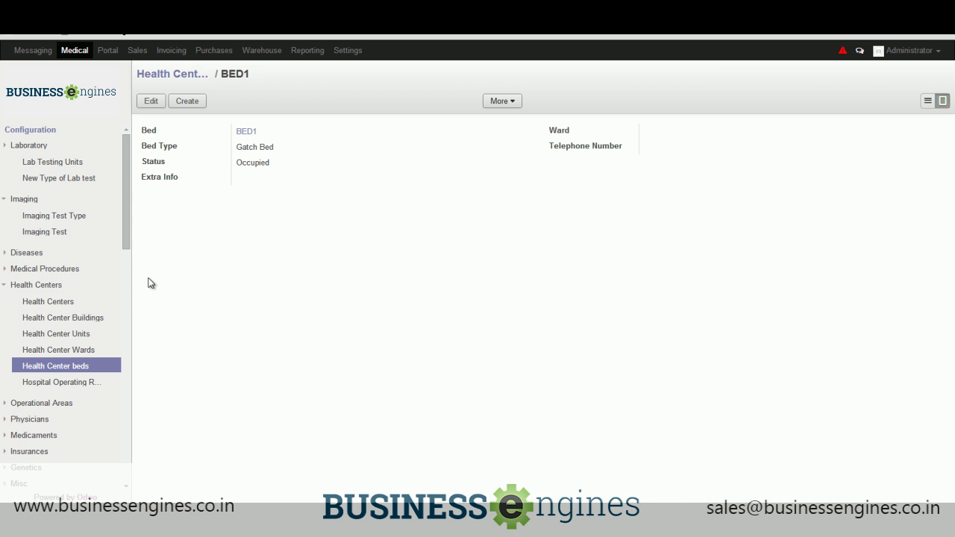
click(61, 382)
Open the cardiology physician's record, examine the linked contact details, and return to the physician record.
click(30, 419)
click(41, 334)
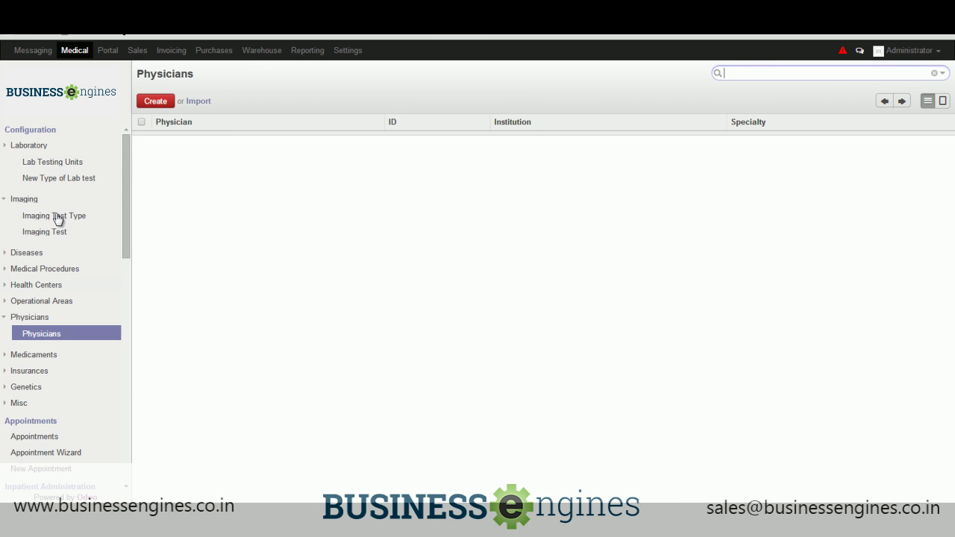
click(27, 201)
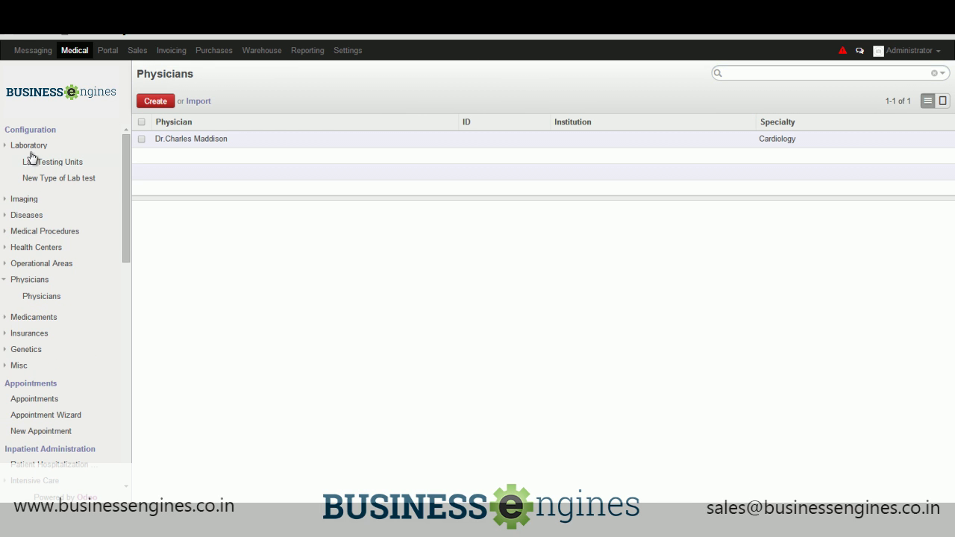
click(199, 144)
click(27, 146)
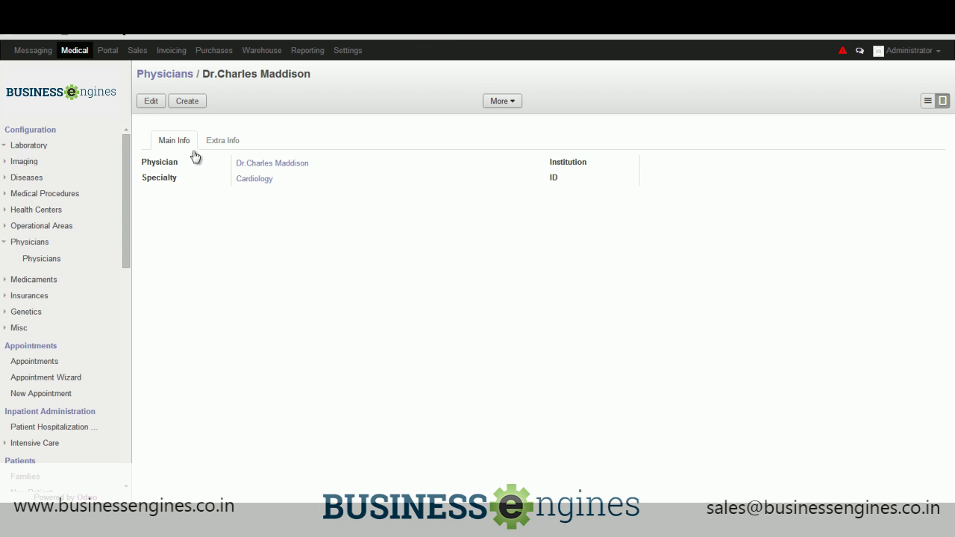
click(248, 163)
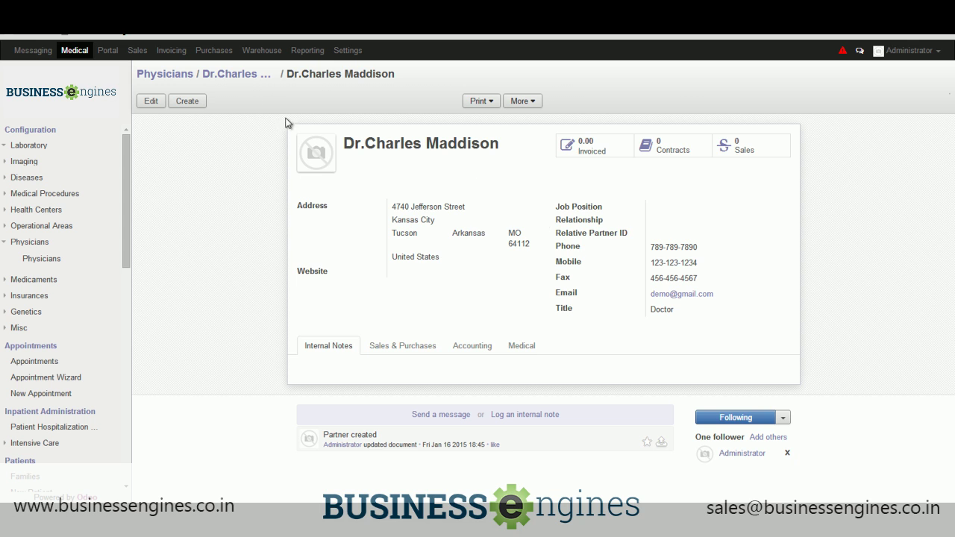
click(239, 77)
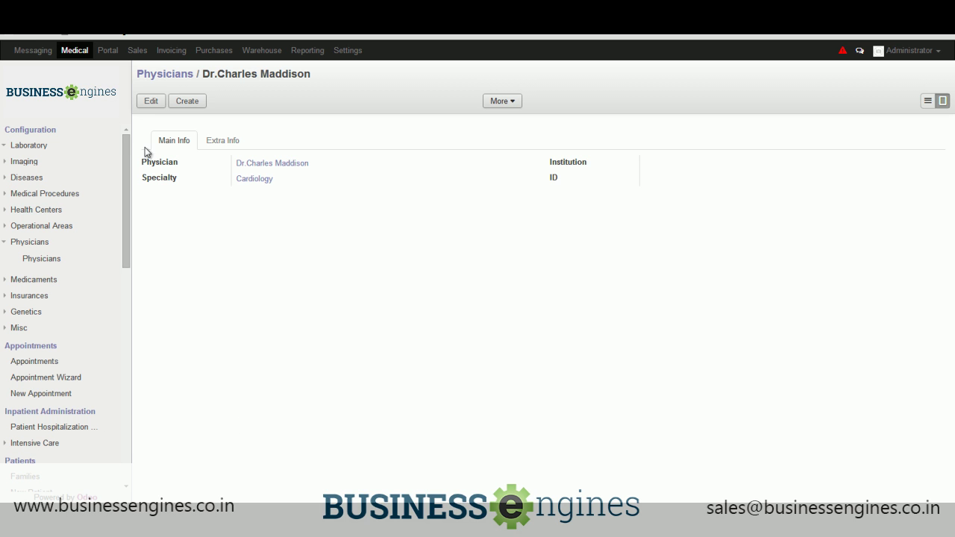
scroll(64, 426, down, 3)
scroll(64, 426, up, 3)
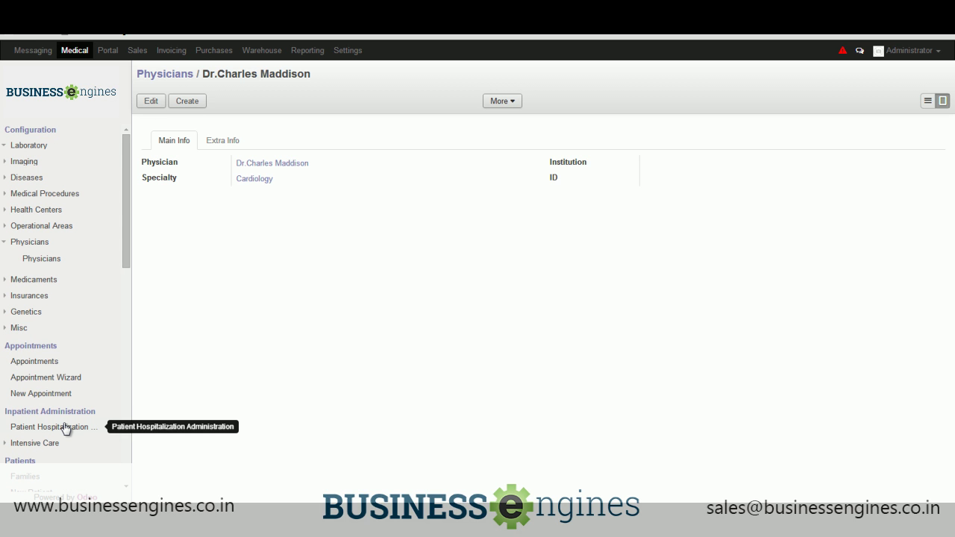
Review the medicaments list, medication dosage frequencies, dose units, medicament forms and medicament categories.
click(34, 279)
click(40, 298)
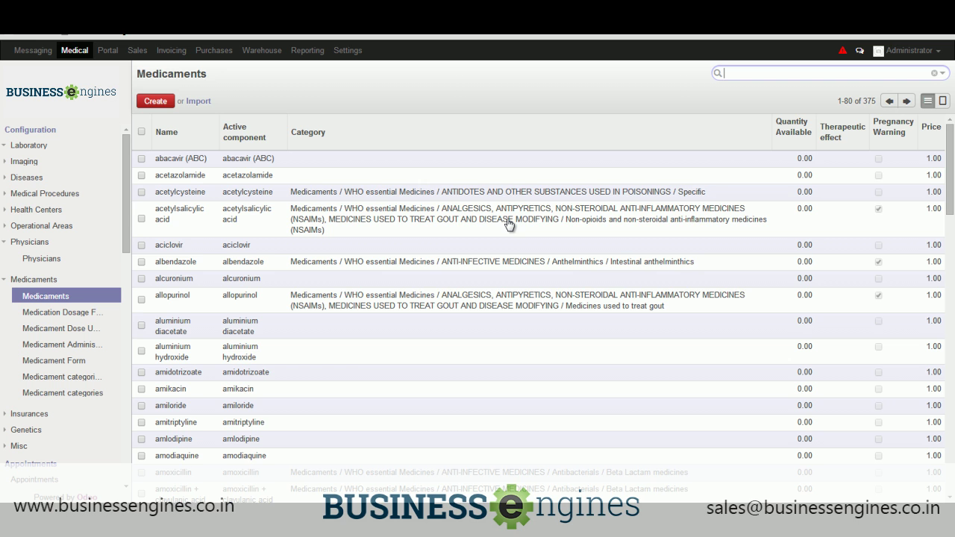
click(36, 316)
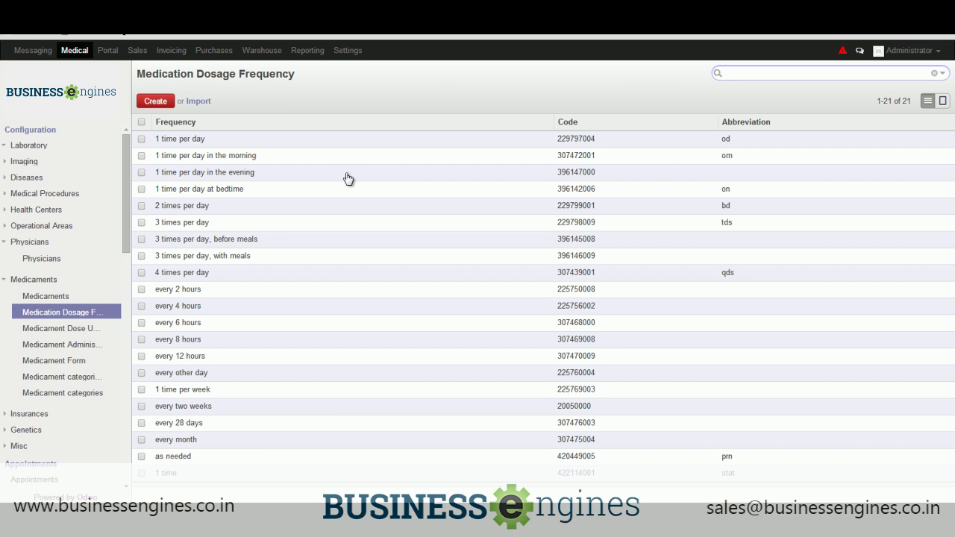
click(92, 332)
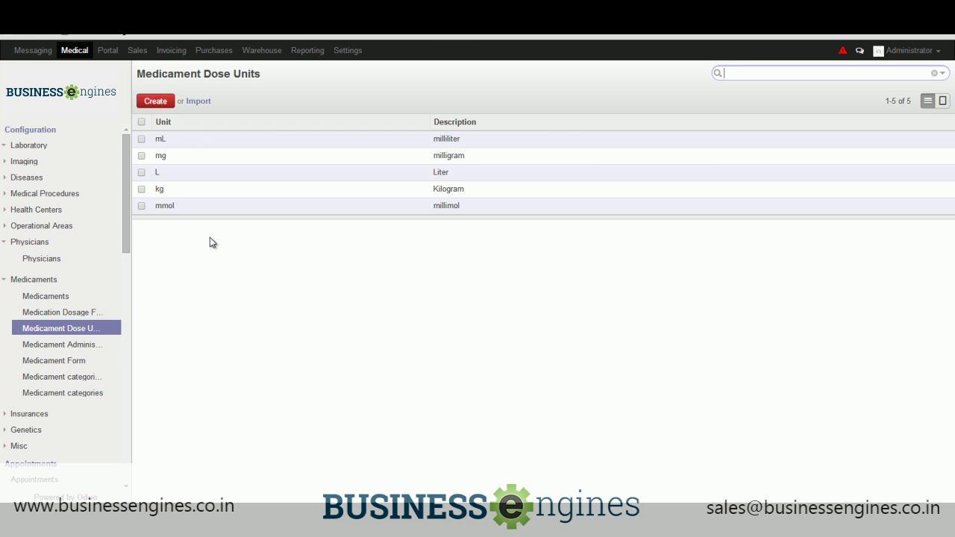
click(95, 361)
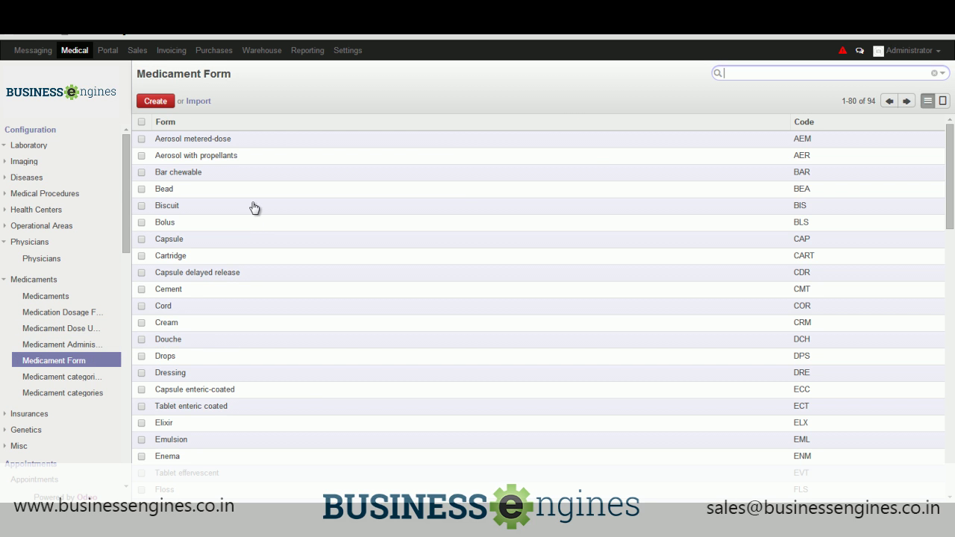
click(93, 393)
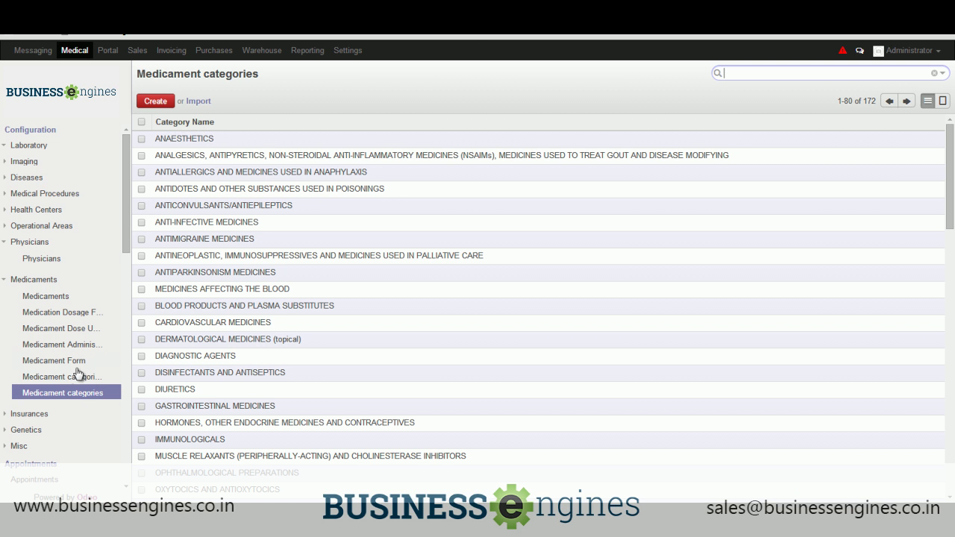
Open the Medlife Insurance record among the insurance companies and view its details.
click(31, 415)
click(30, 430)
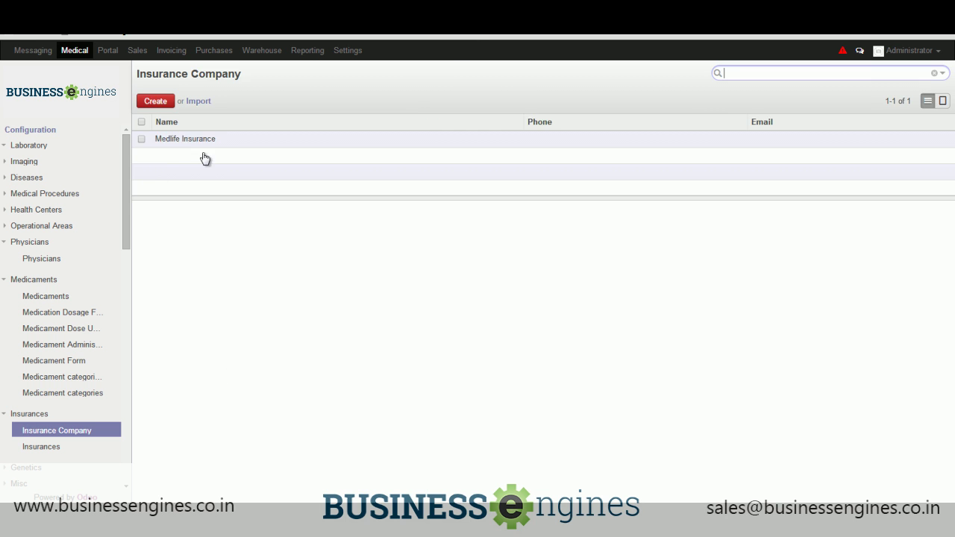
click(215, 139)
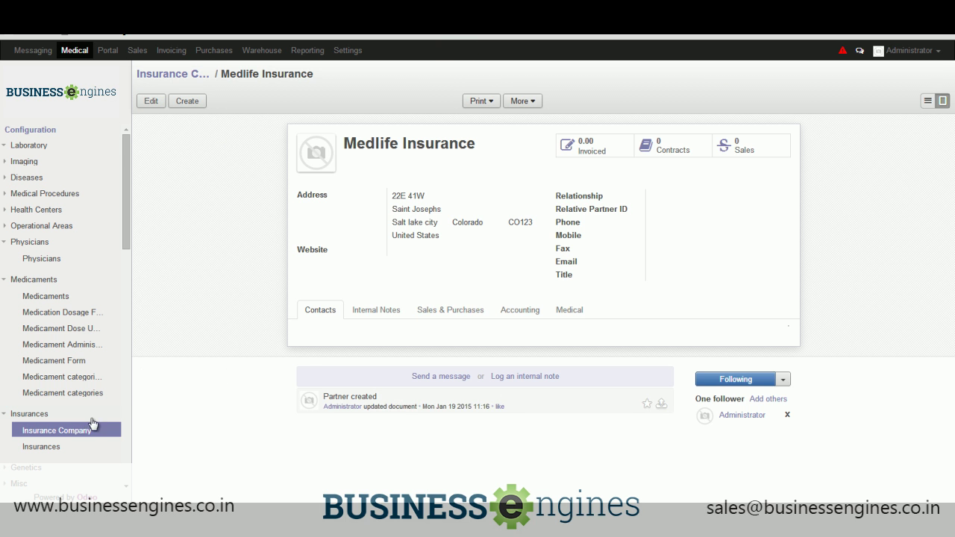
Create and save a State insurance with number, owner, Medlife Insurance, accident insurance plan, member since 01/01/2015, expiration 01/01/2022 and extra info "extra info".
click(73, 447)
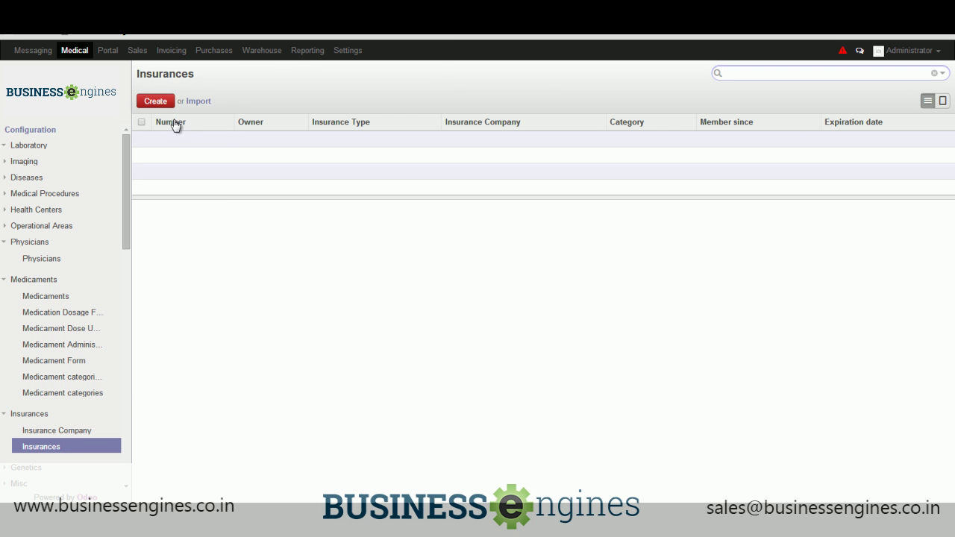
click(169, 103)
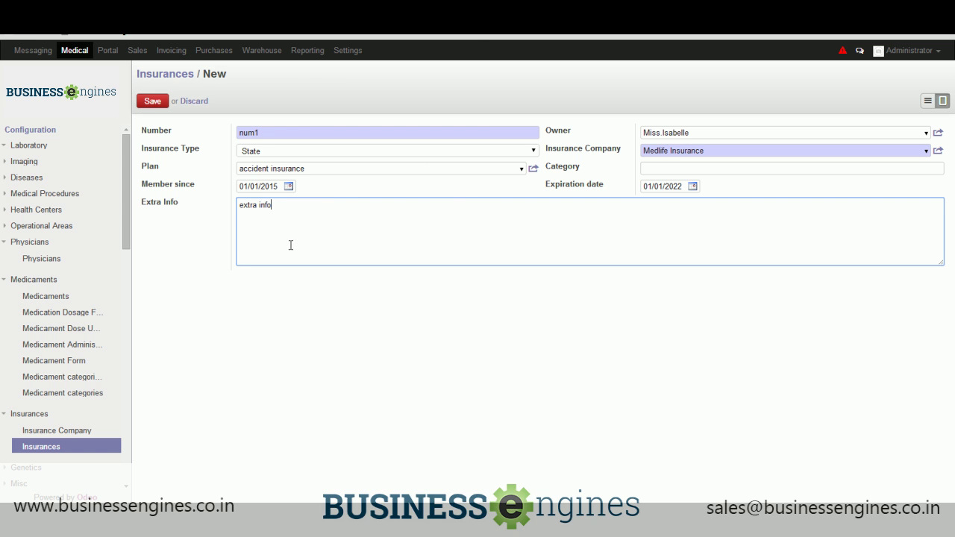
click(147, 103)
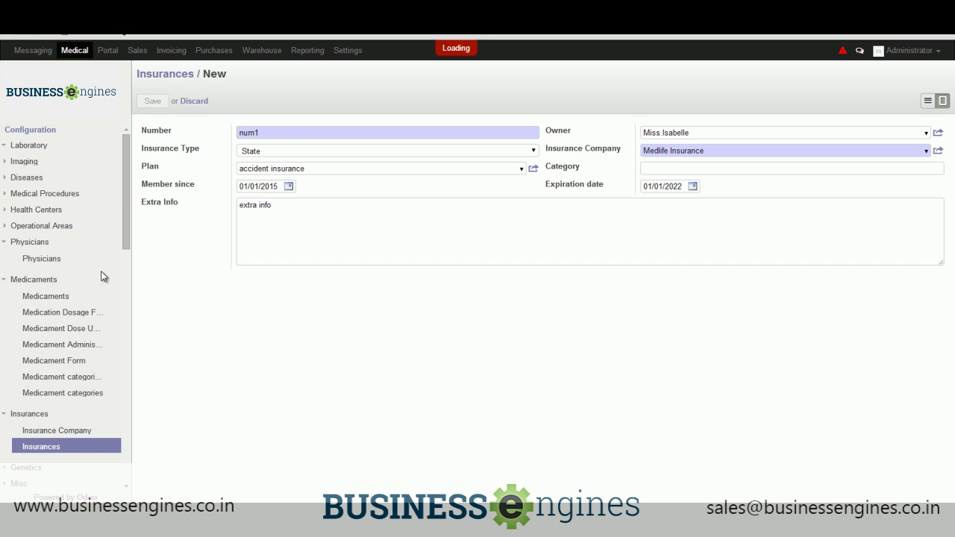
View the Genetic Risks list and collapse the Insurances, Medicaments and Physicians configuration groups.
click(27, 472)
click(37, 485)
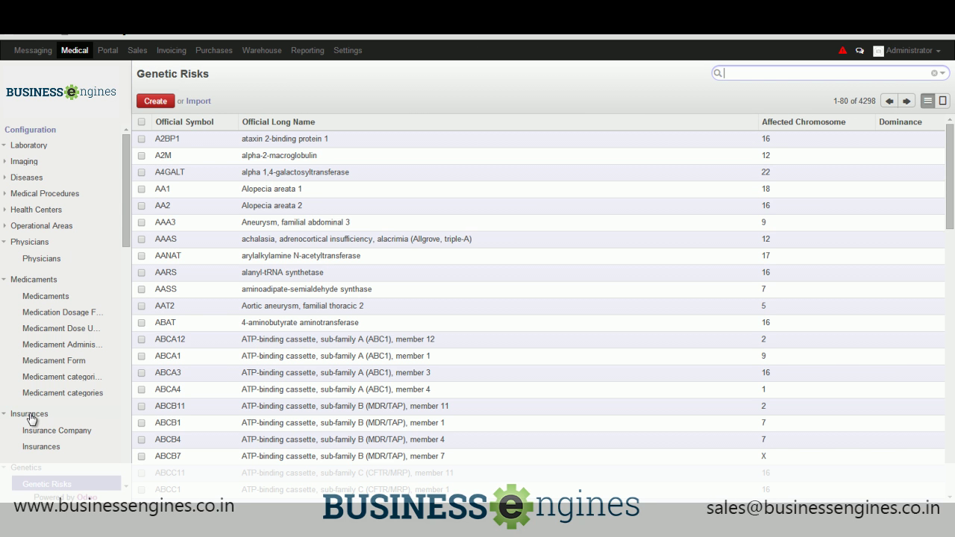
click(38, 280)
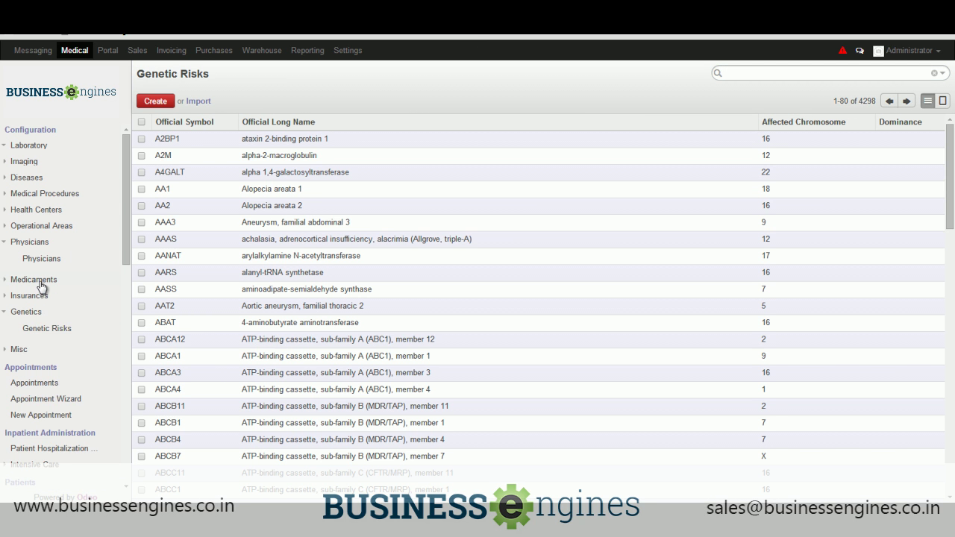
click(30, 242)
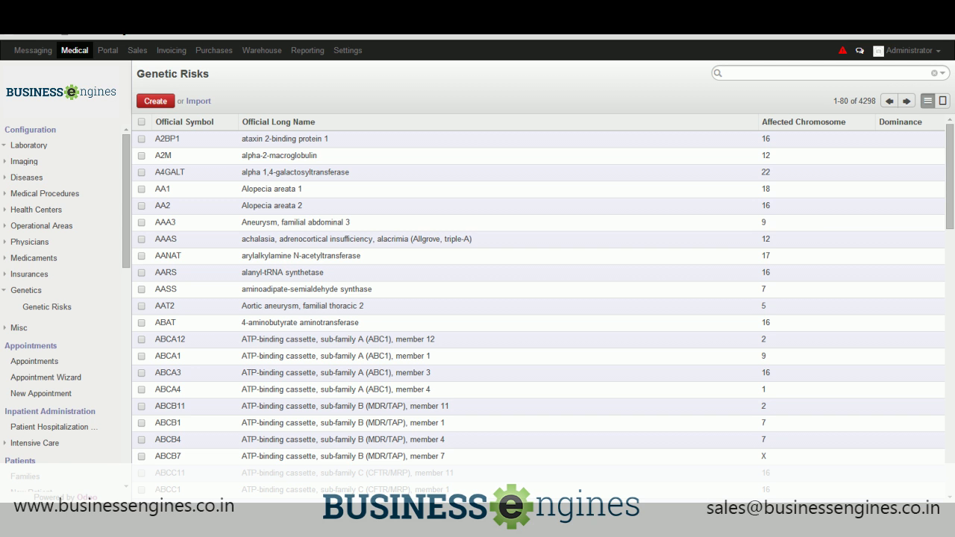
Review the miscellaneous configuration lists: medical specialties, occupations, ethnic groups, recreational drugs and the WHO pediatrics growth chart.
click(19, 291)
click(18, 306)
click(45, 323)
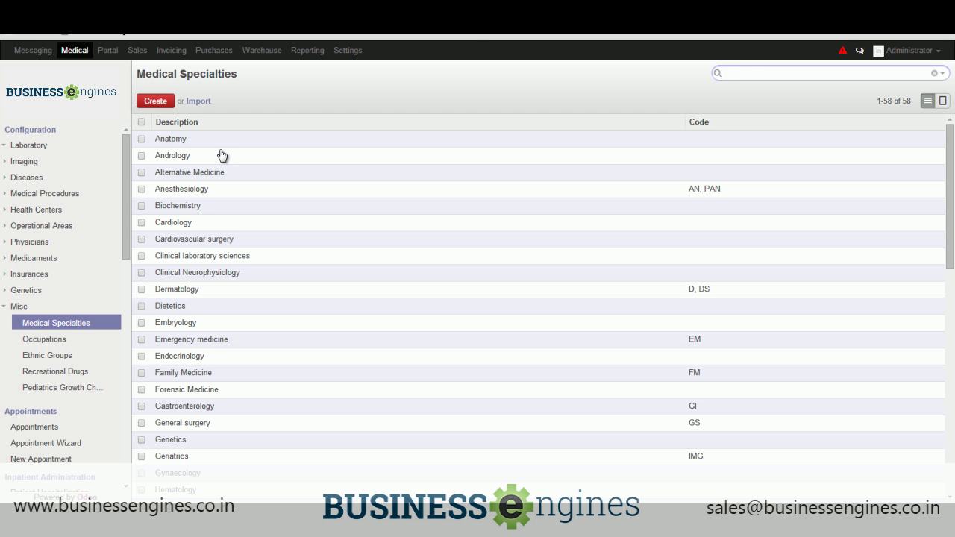
click(61, 342)
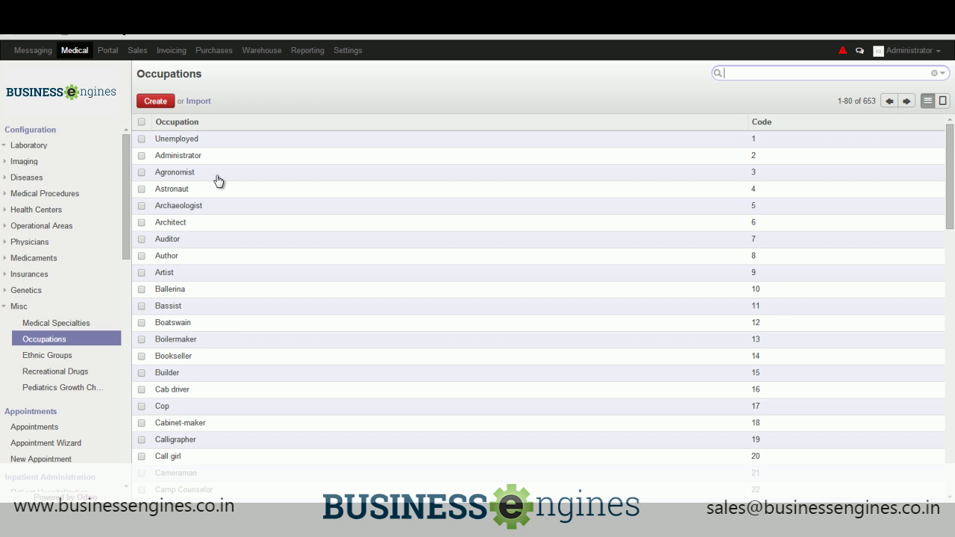
click(37, 361)
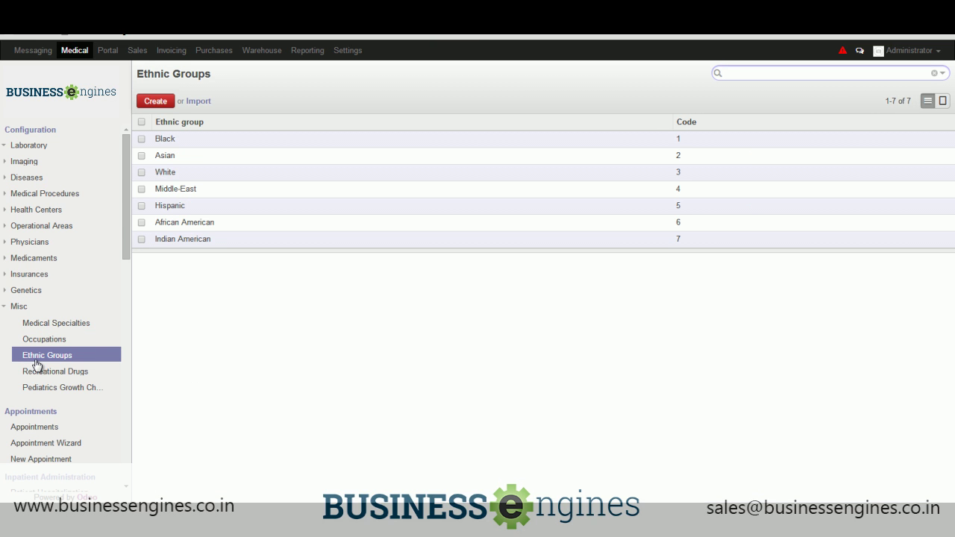
click(34, 374)
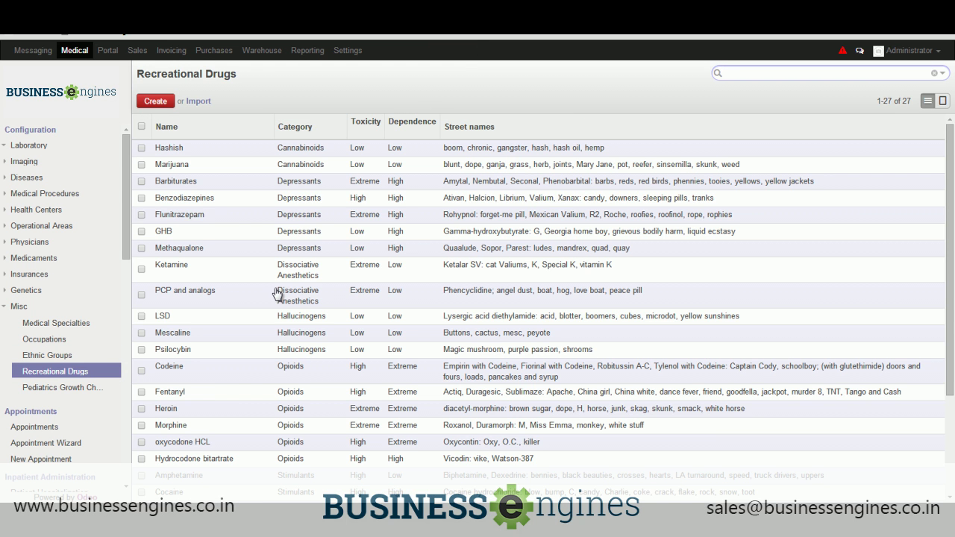
click(64, 388)
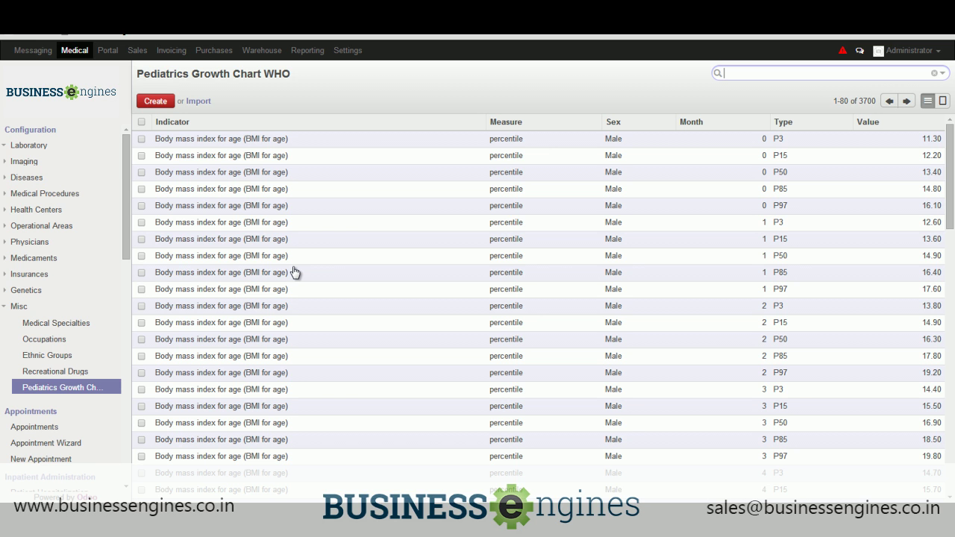
click(19, 306)
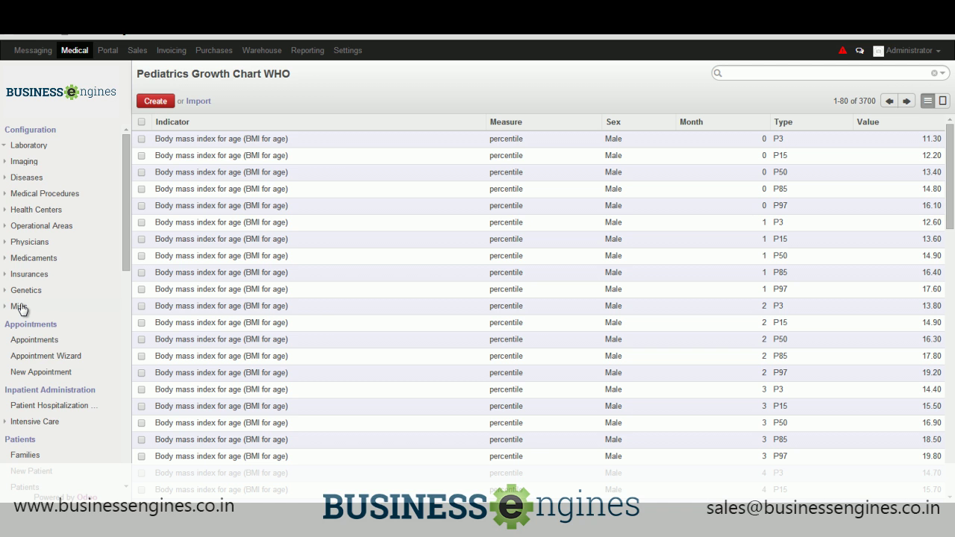
Open the hospitalized patient's record from the patients list, examine the linked contact details, and return to the patient record.
scroll(41, 383, down, 2)
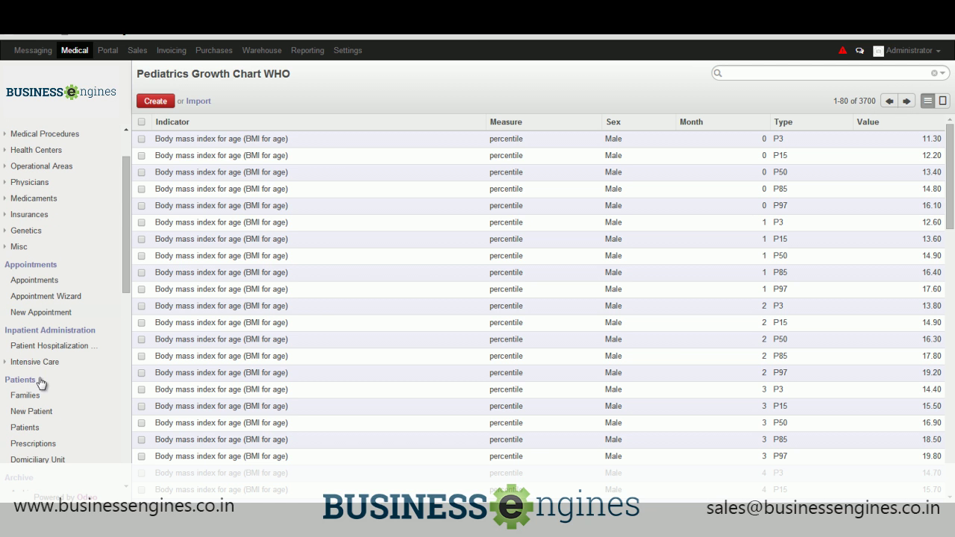
click(34, 431)
click(231, 142)
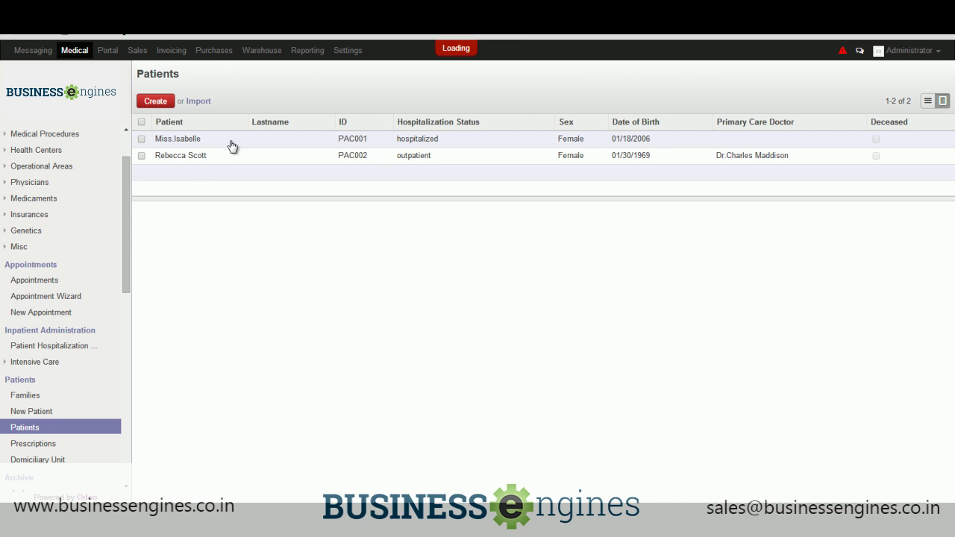
click(67, 431)
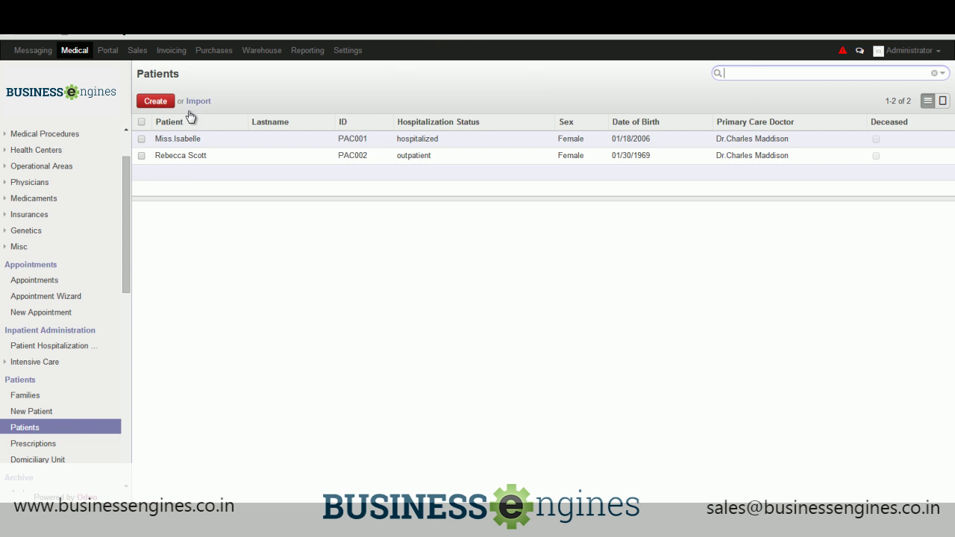
click(184, 142)
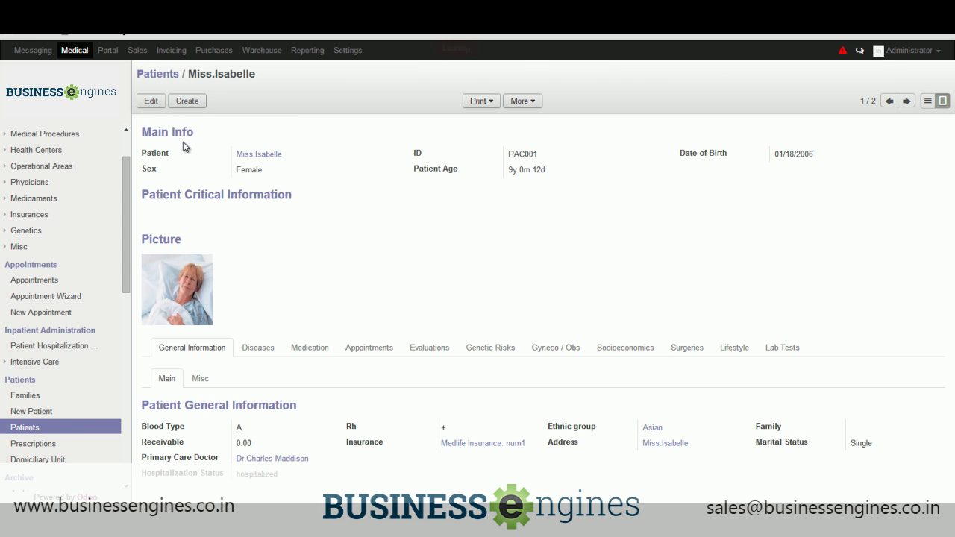
click(247, 154)
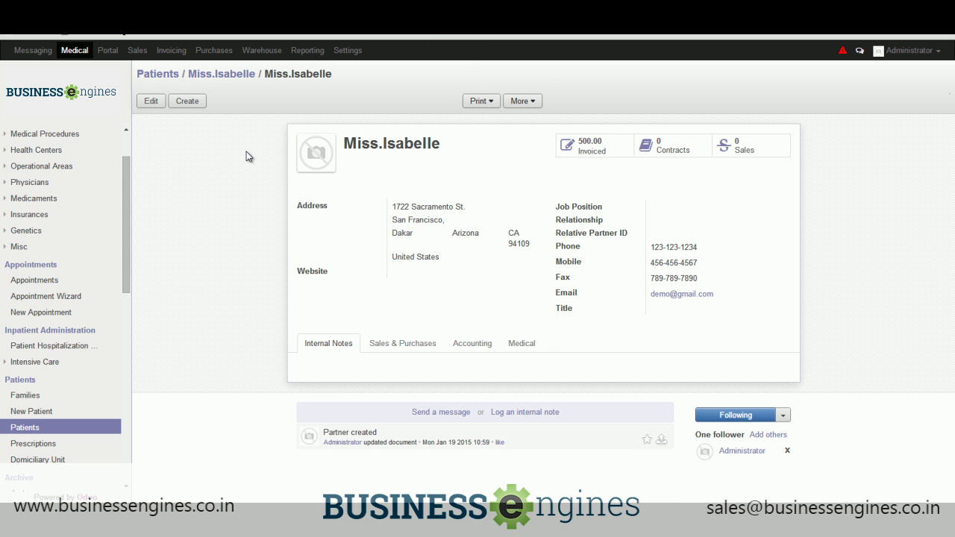
click(242, 74)
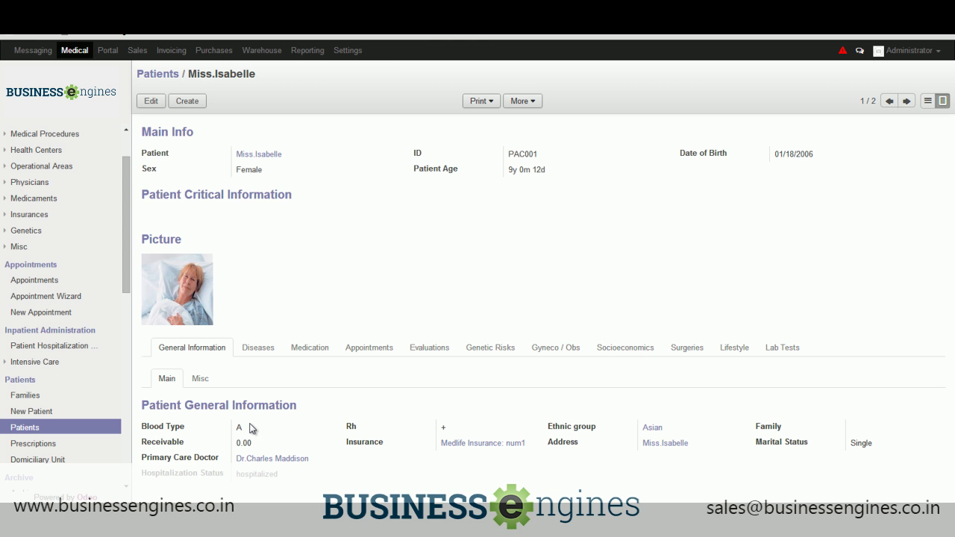
Review the patient's diseases, medication, appointments, evaluations and genetic risks.
click(257, 348)
scroll(272, 421, down, 1)
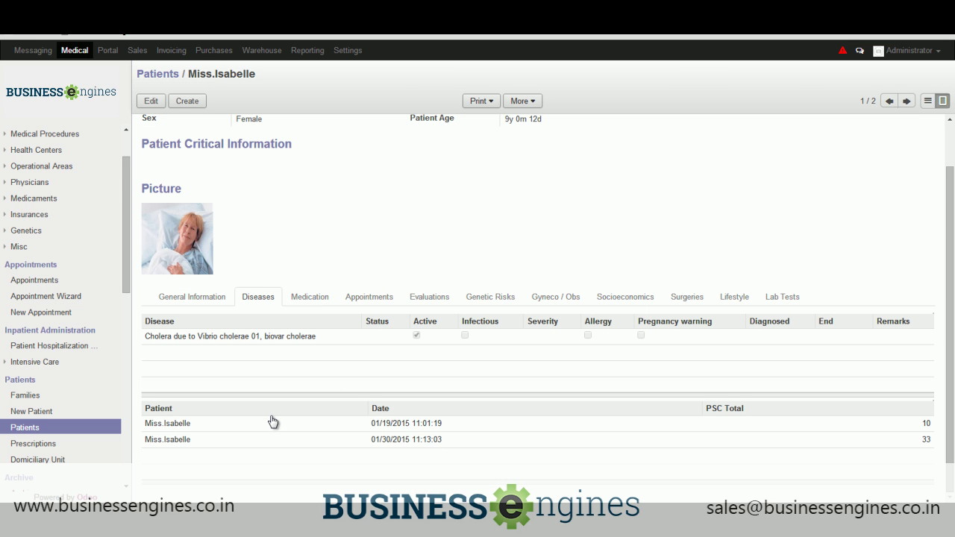
click(301, 297)
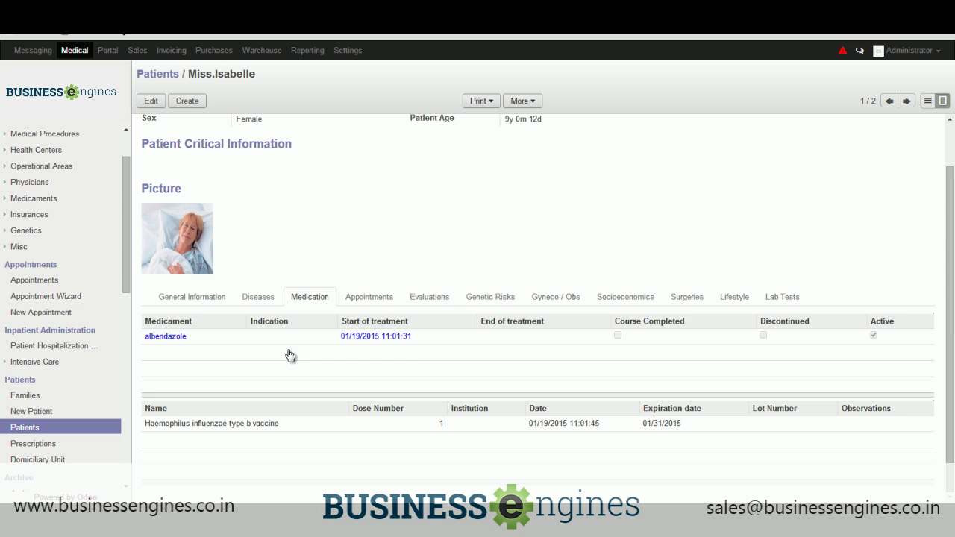
click(377, 298)
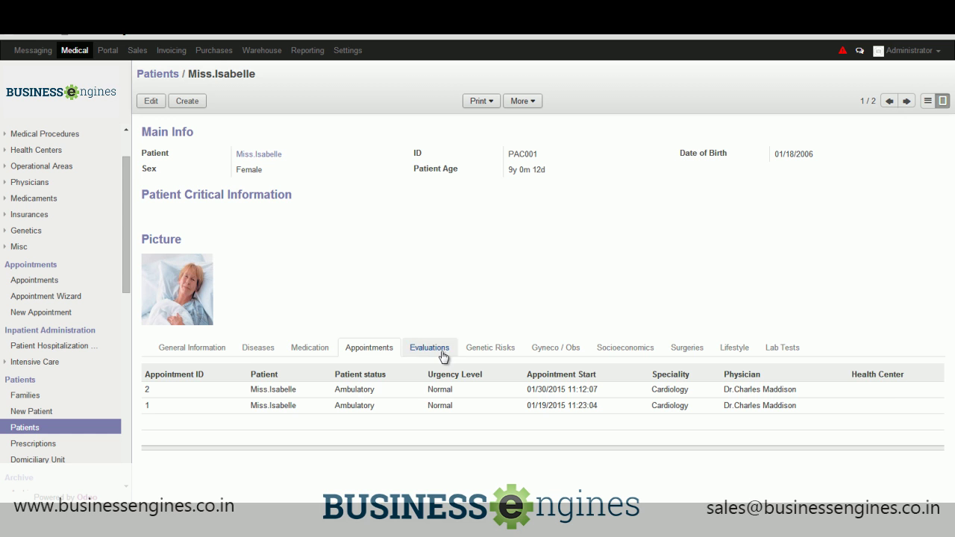
click(409, 348)
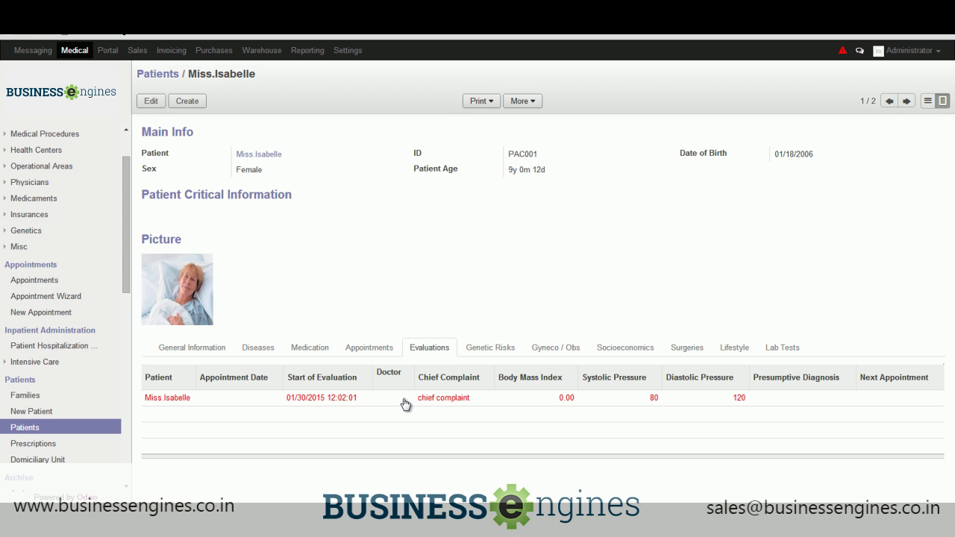
click(486, 347)
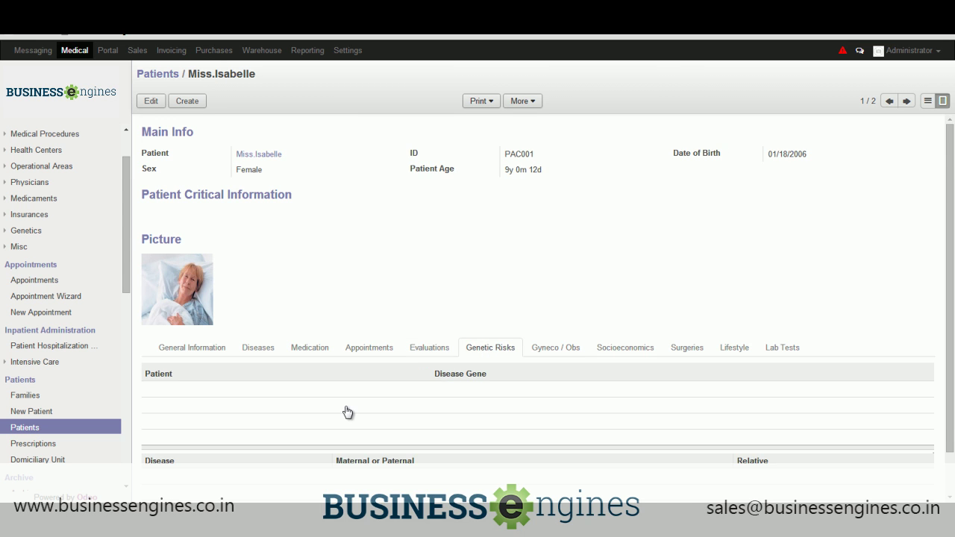
scroll(348, 413, down, 1)
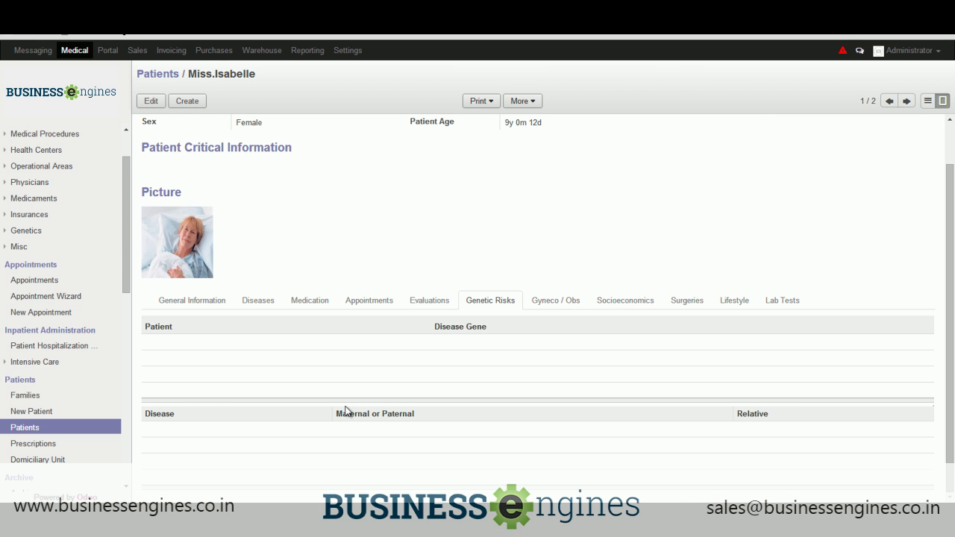
Examine the patient's gynecology and obstetrics information, including the gynecological, screening and PAP/colposcopy sections.
click(566, 300)
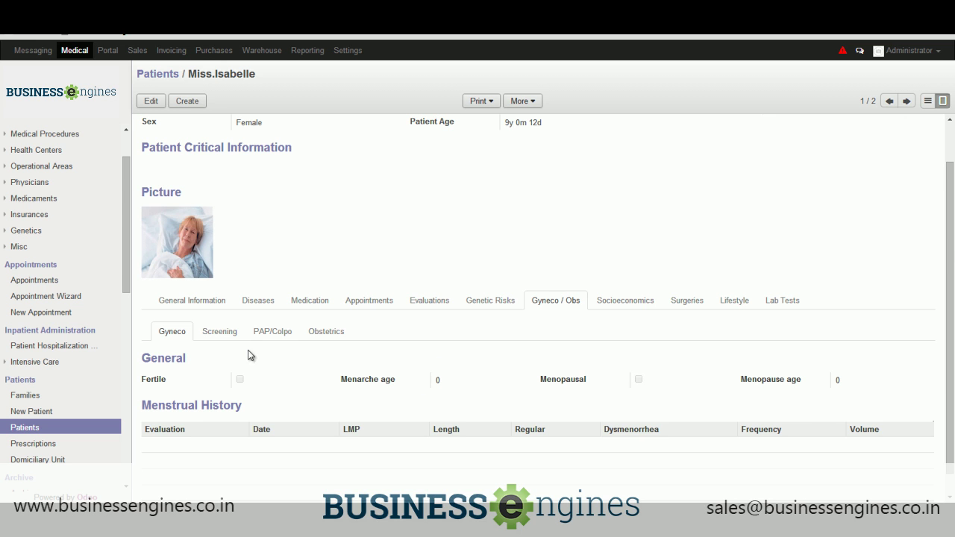
click(217, 337)
click(265, 336)
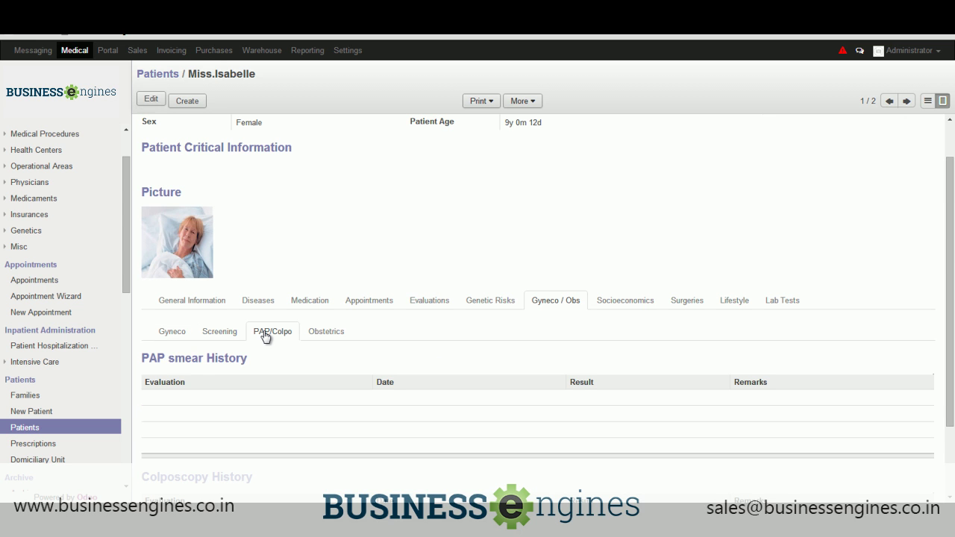
Review the patient's socioeconomic details, covering main data, infrastructure and the family APGAR score, as well as the surgeries list.
click(625, 301)
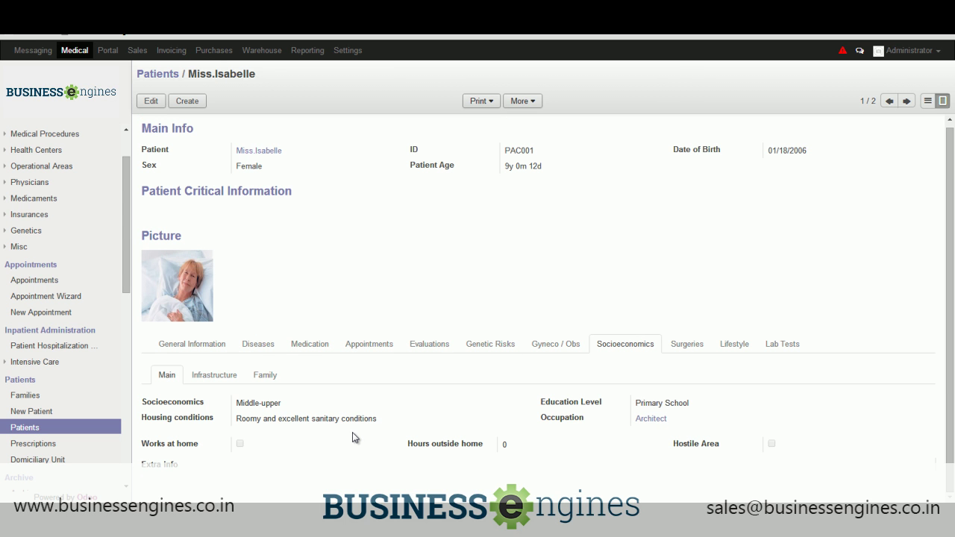
click(204, 375)
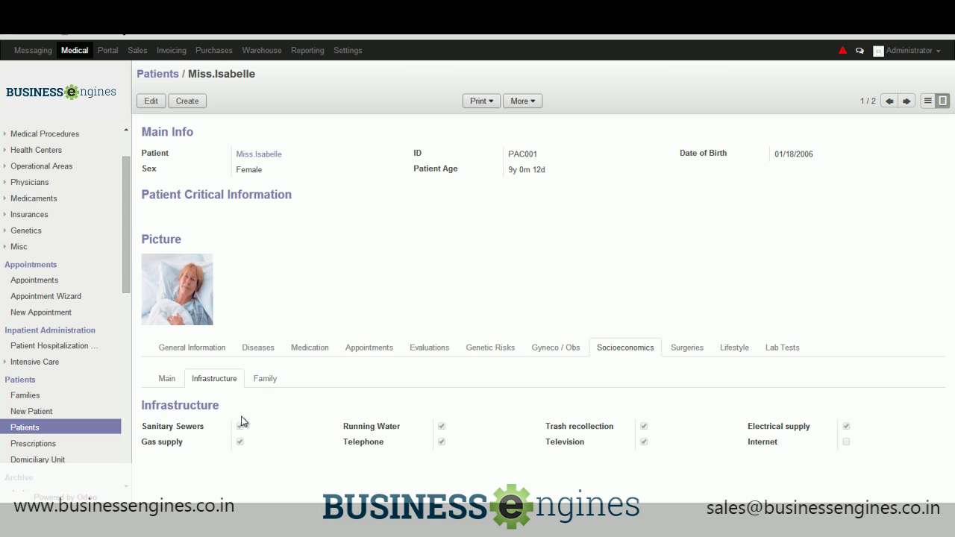
click(270, 380)
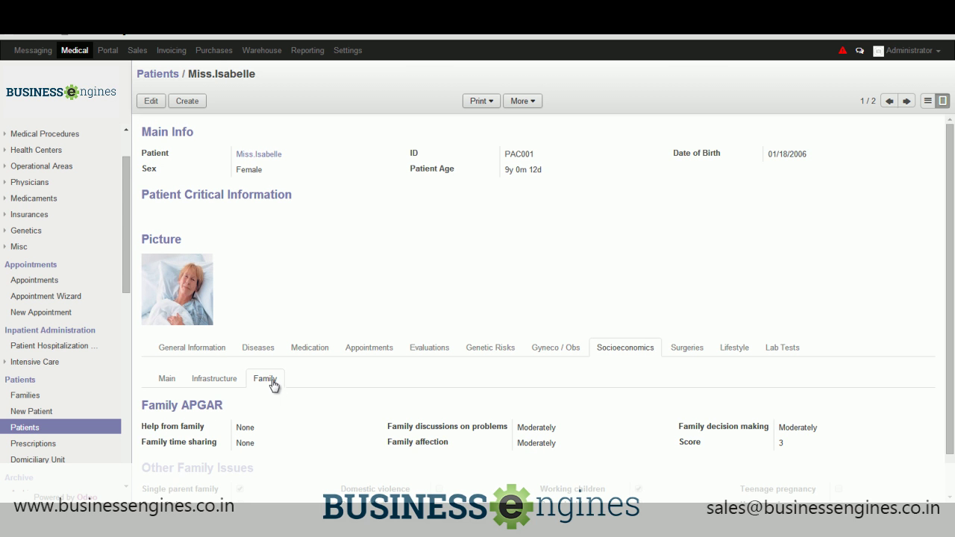
scroll(318, 409, down, 1)
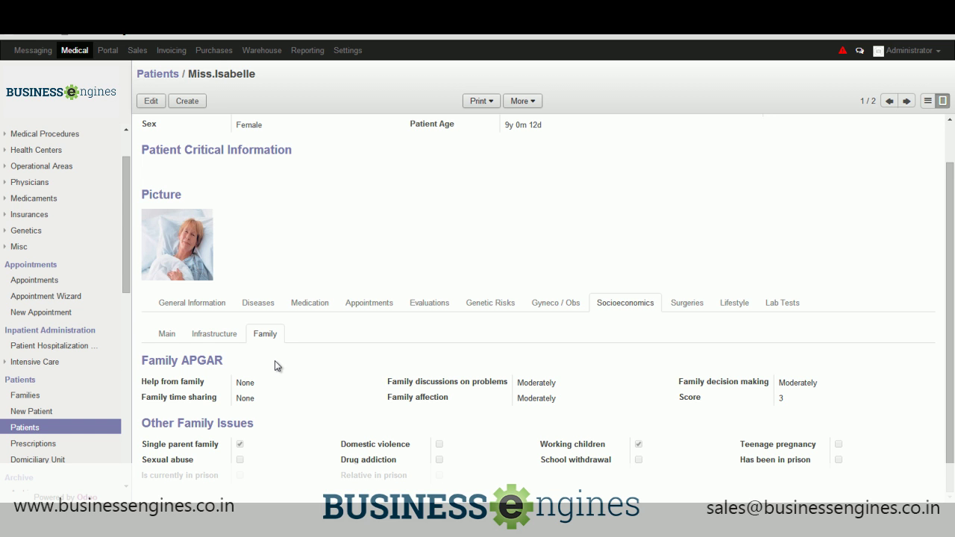
double_click(780, 397)
click(681, 309)
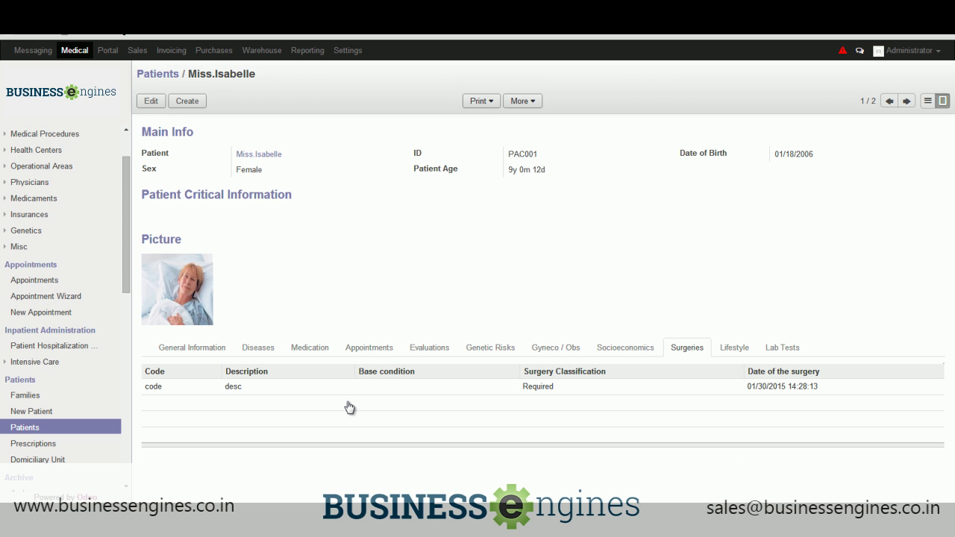
Review the patient's lifestyle details on diet and exercise, addictions, sexuality and safety, and view the lab tests.
click(726, 353)
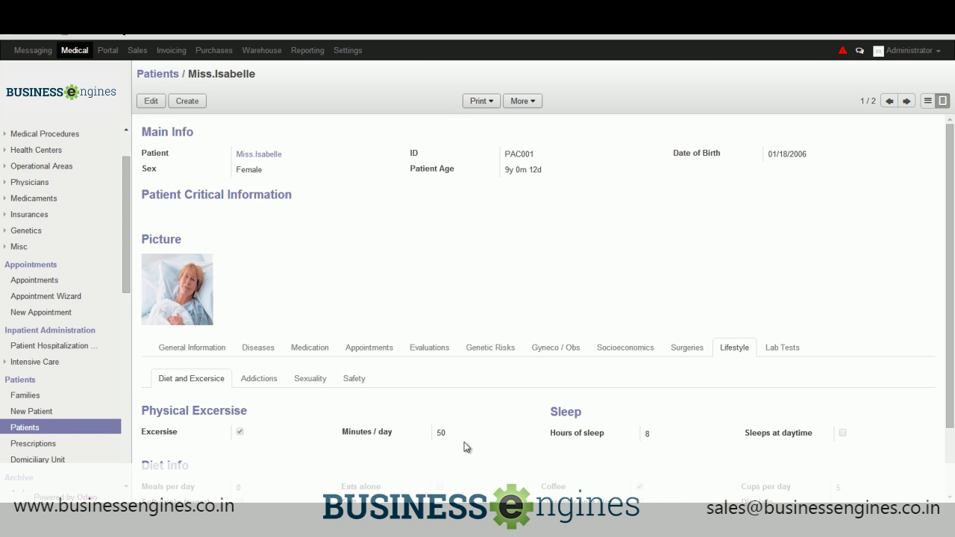
scroll(456, 446, down, 2)
click(268, 303)
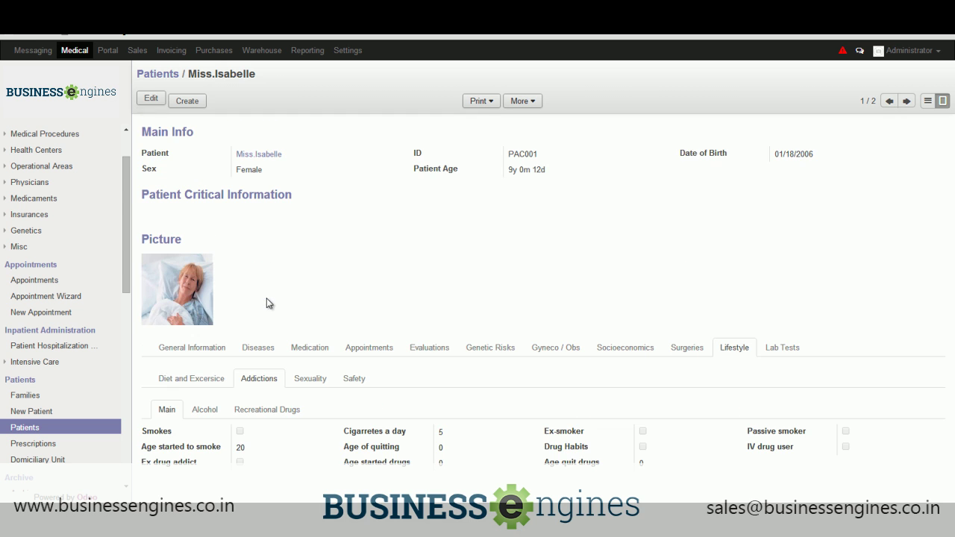
click(191, 382)
scroll(210, 430, down, 2)
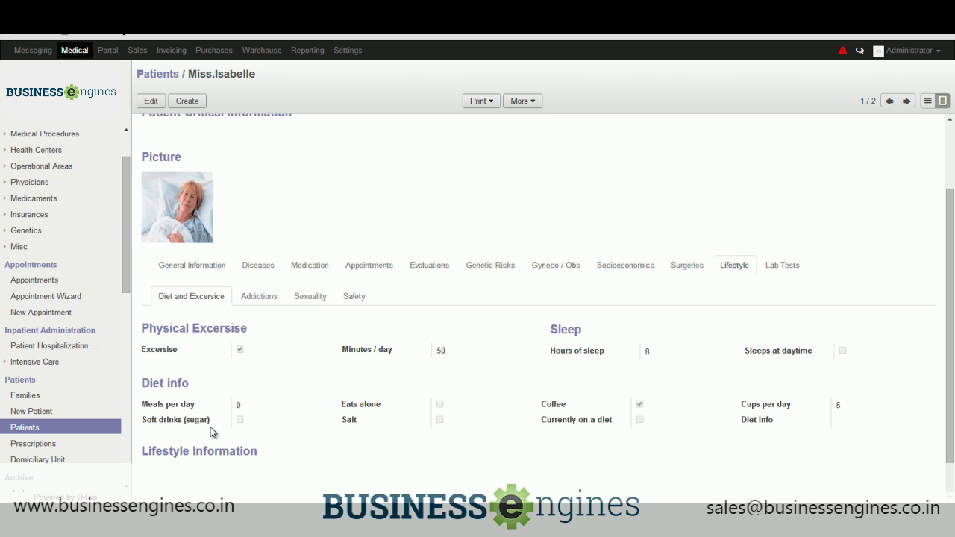
click(257, 297)
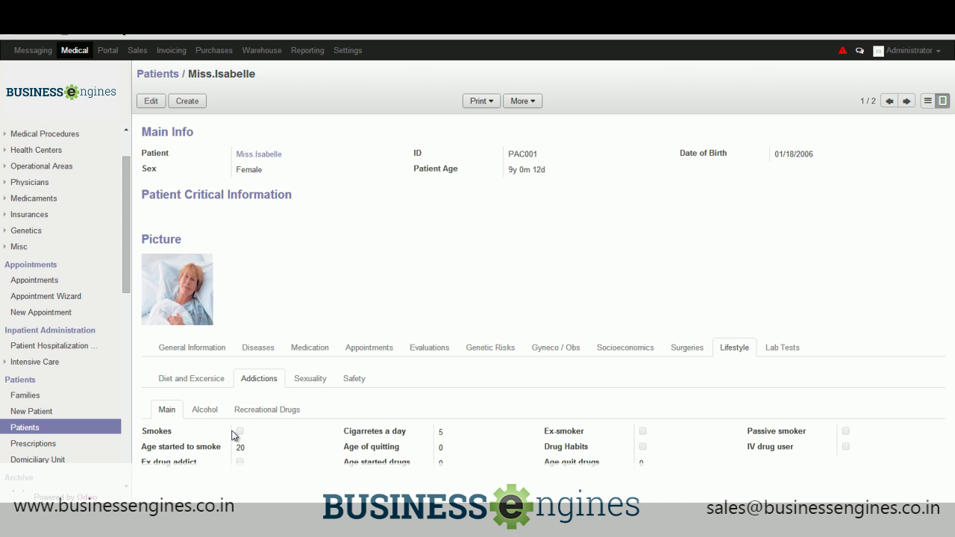
click(307, 380)
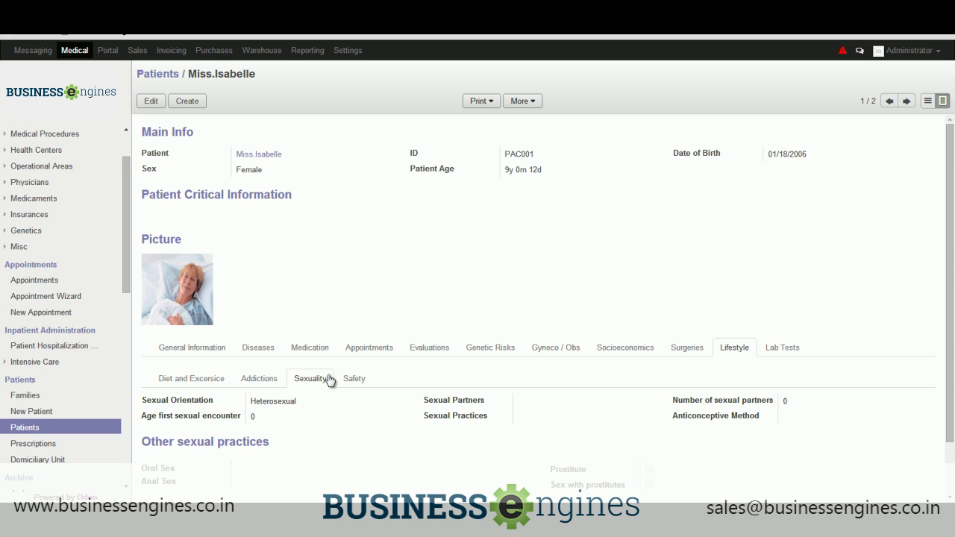
click(354, 379)
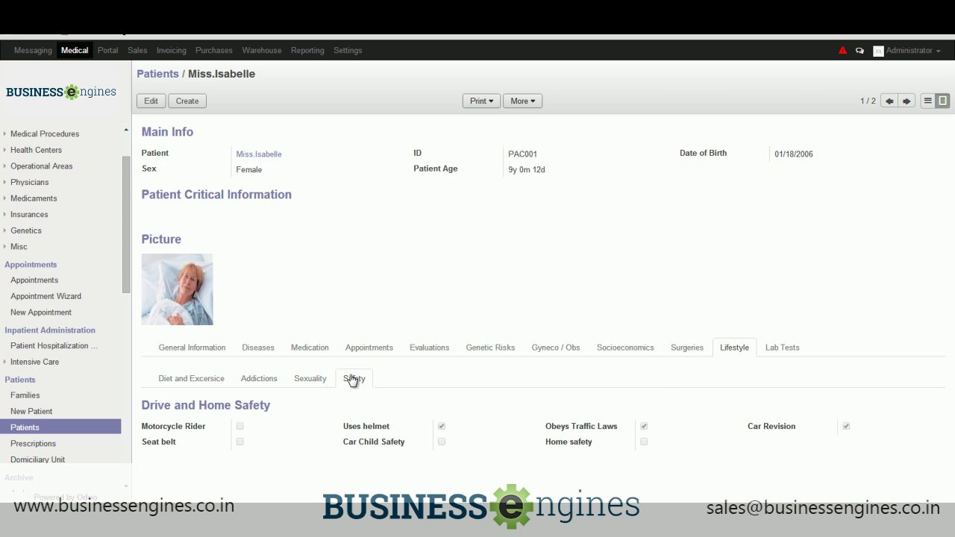
click(784, 350)
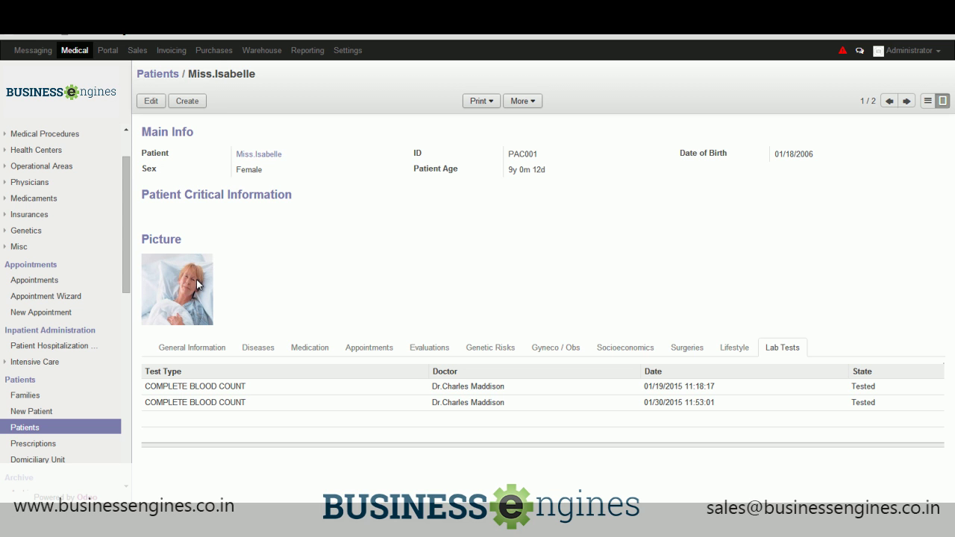
Create a new appointment from the appointments list, selecting the first listed patient and an attending physician.
click(43, 282)
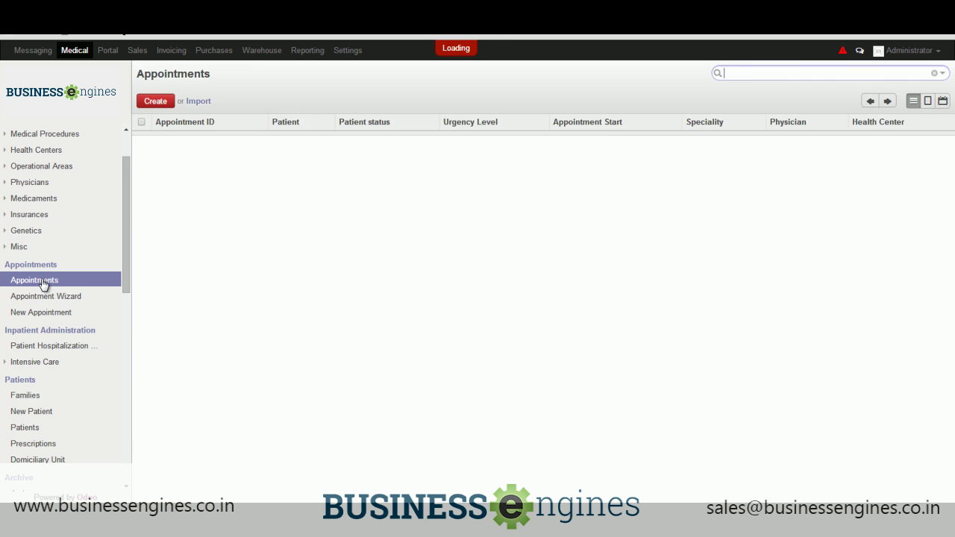
click(196, 141)
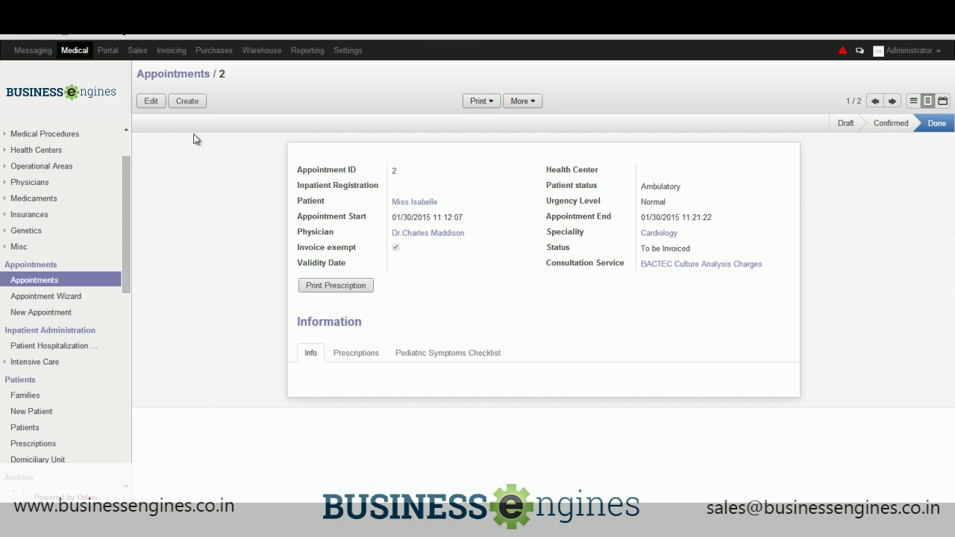
key(alt+c)
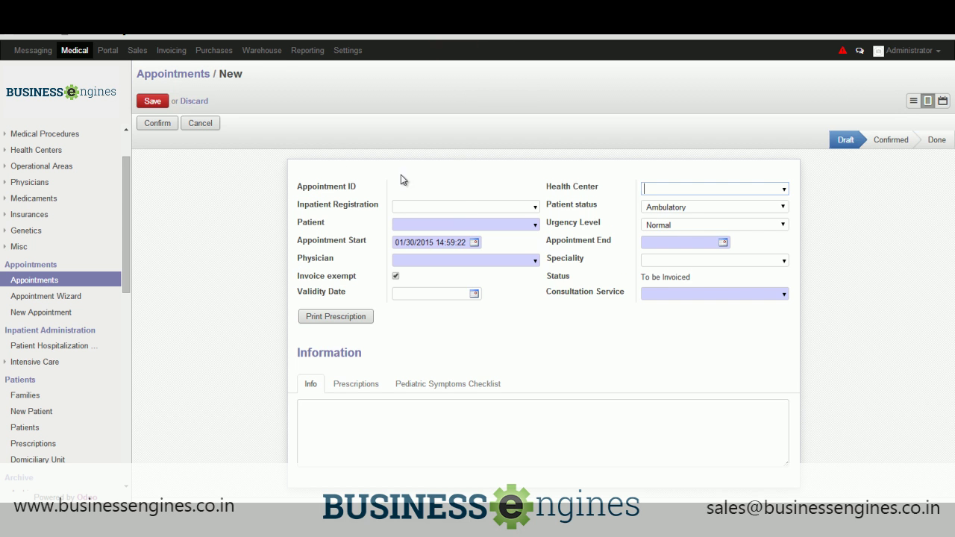
click(533, 222)
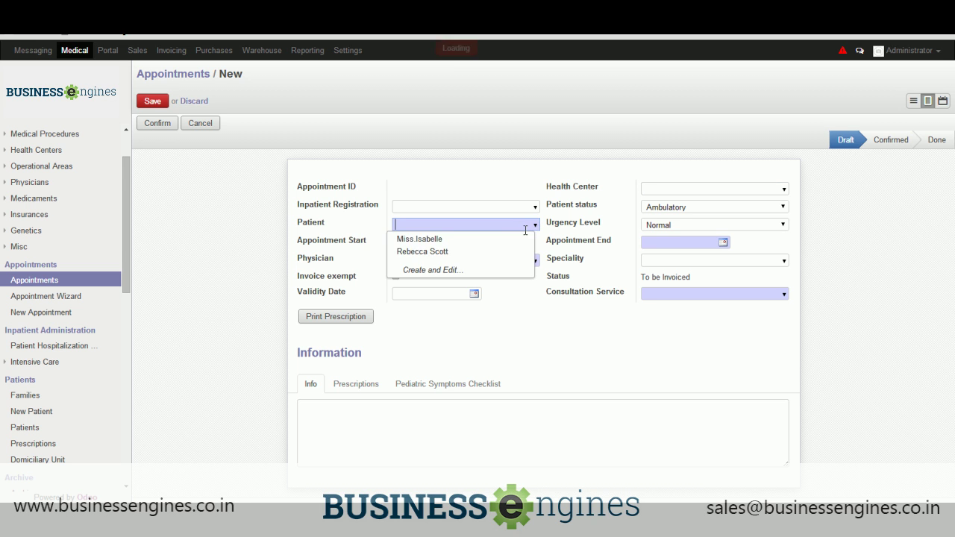
click(518, 241)
click(535, 266)
click(531, 274)
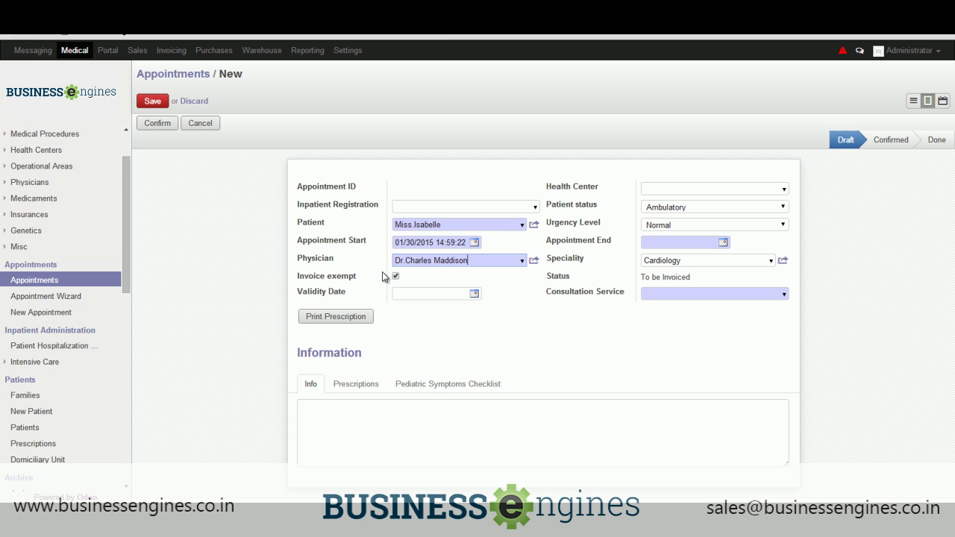
Remove the appointment's invoice exemption and set its end to 01/30/2015 at 15:59.
click(396, 276)
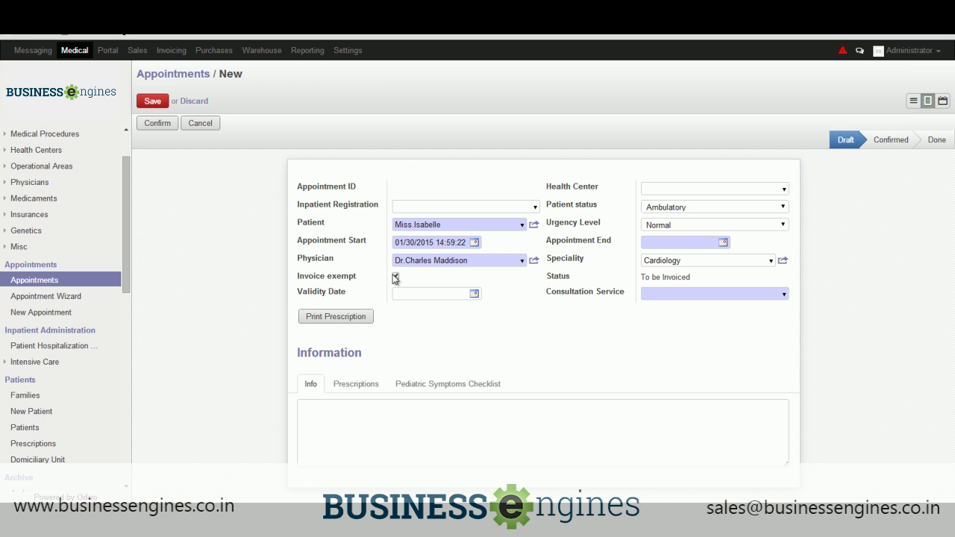
click(724, 242)
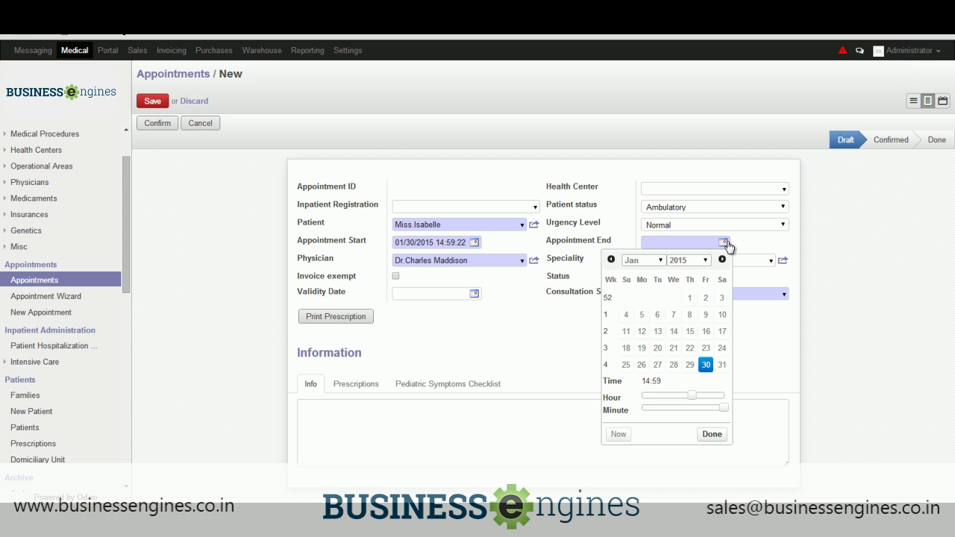
click(695, 400)
drag(696, 397, 701, 396)
click(712, 434)
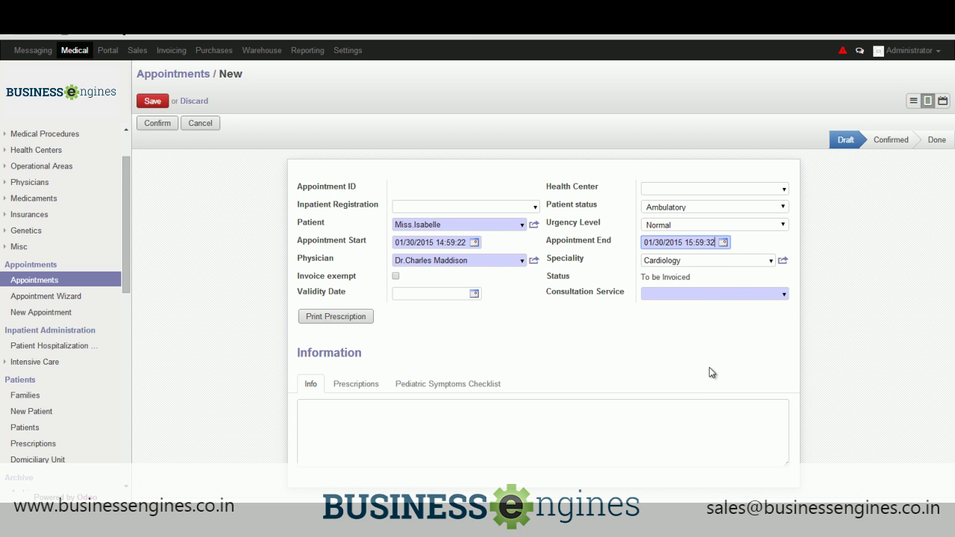
Set the consultation service to accident insurance and the validity date to 01/01/2015, and save and confirm the appointment.
click(780, 296)
click(769, 307)
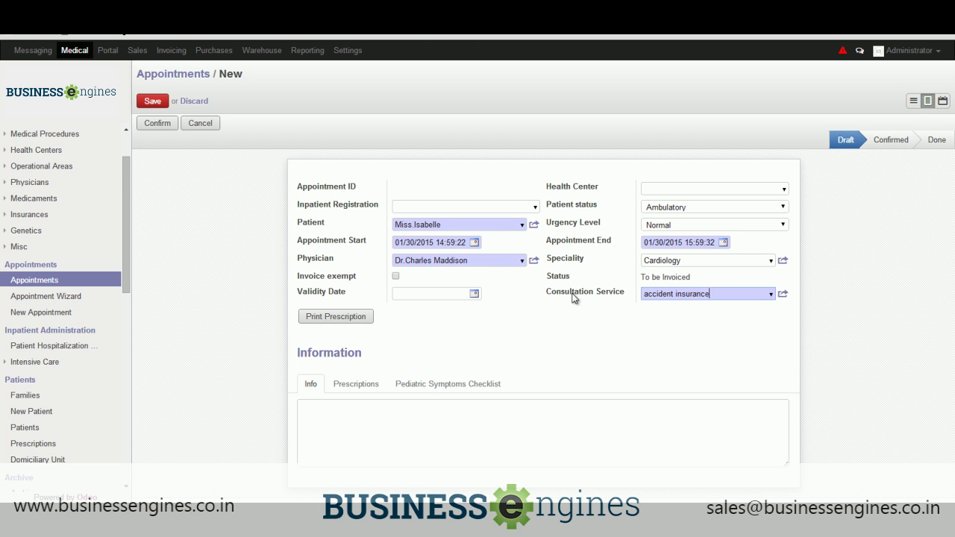
click(474, 295)
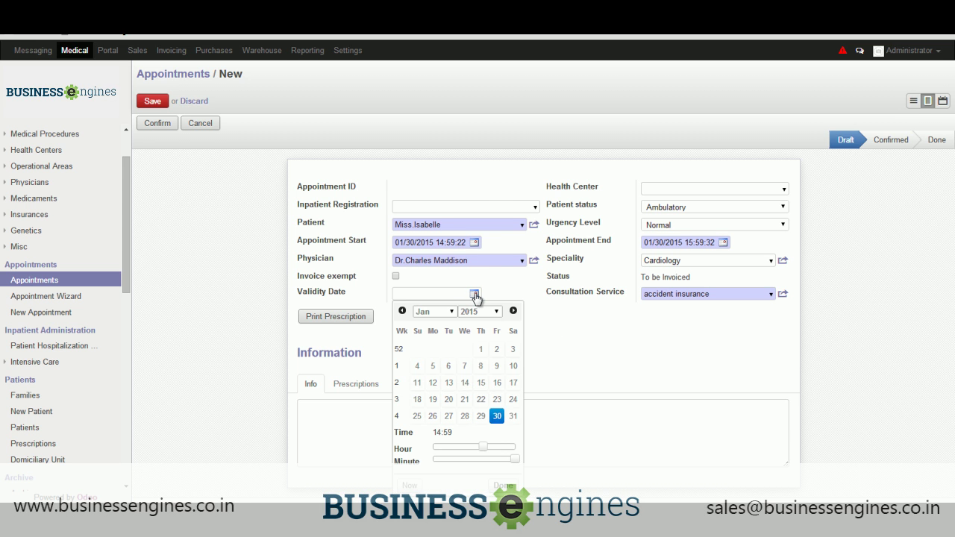
click(481, 350)
click(566, 342)
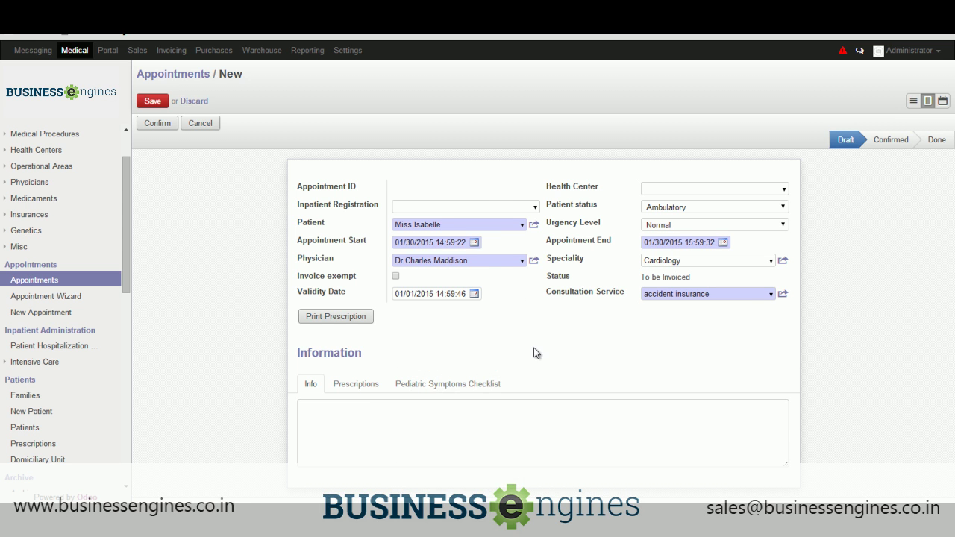
click(157, 102)
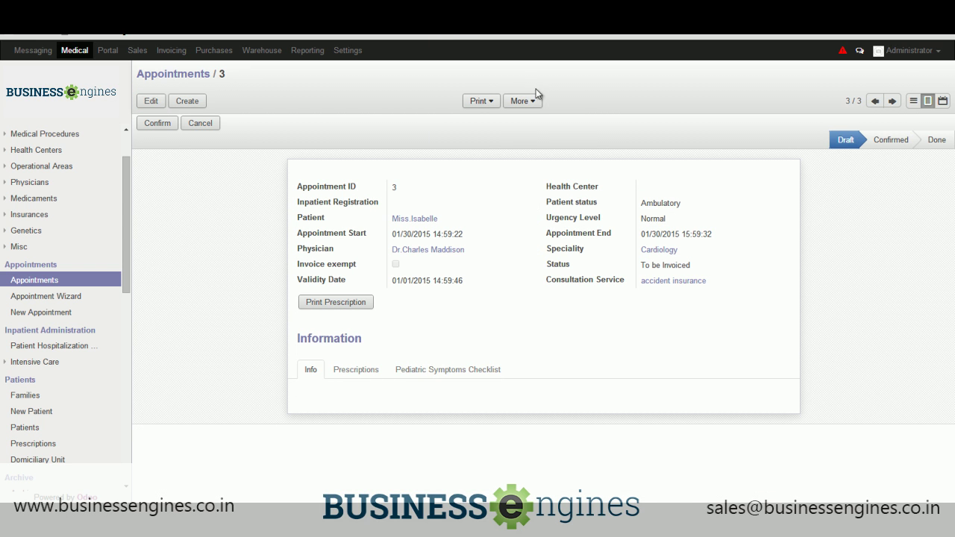
click(159, 124)
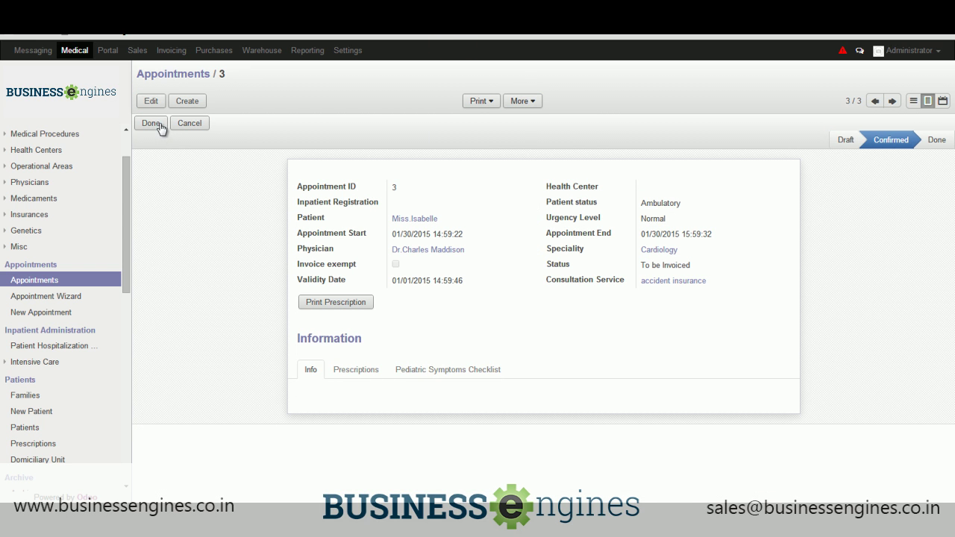
Start a new prescription within the confirmed appointment and select the prescribing doctor.
click(152, 102)
click(356, 385)
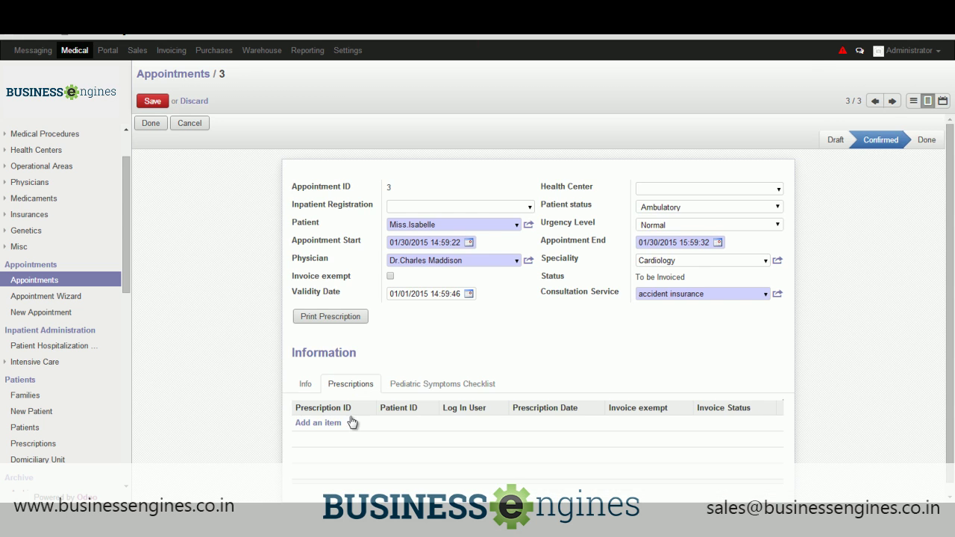
click(345, 421)
click(474, 165)
click(474, 182)
Add a line for the medicament acetylcysteine to the prescription and save the prescription.
click(246, 255)
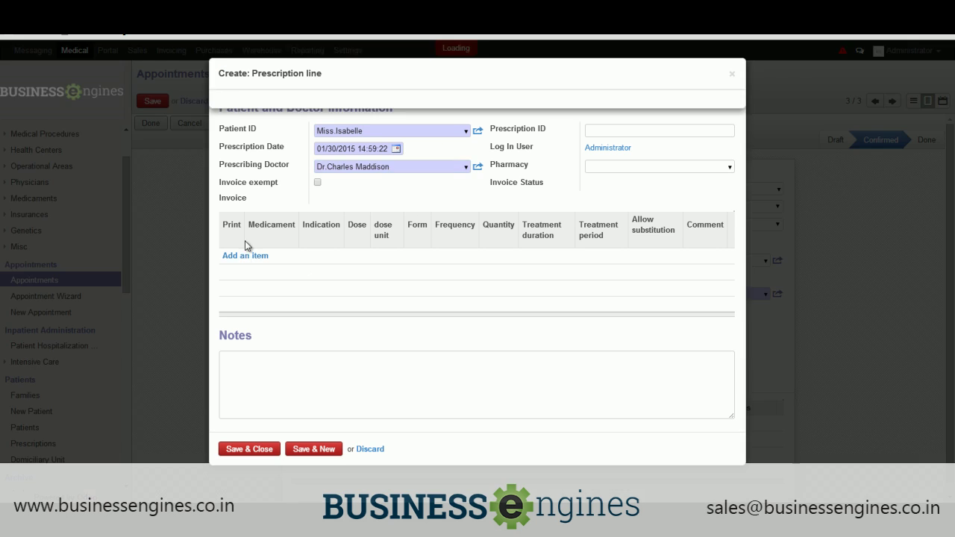
click(469, 110)
click(430, 153)
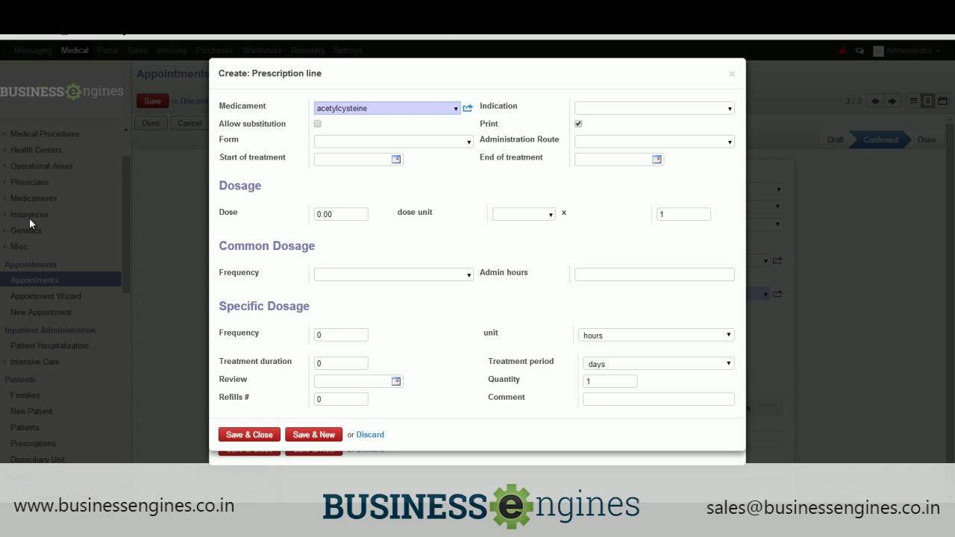
click(228, 212)
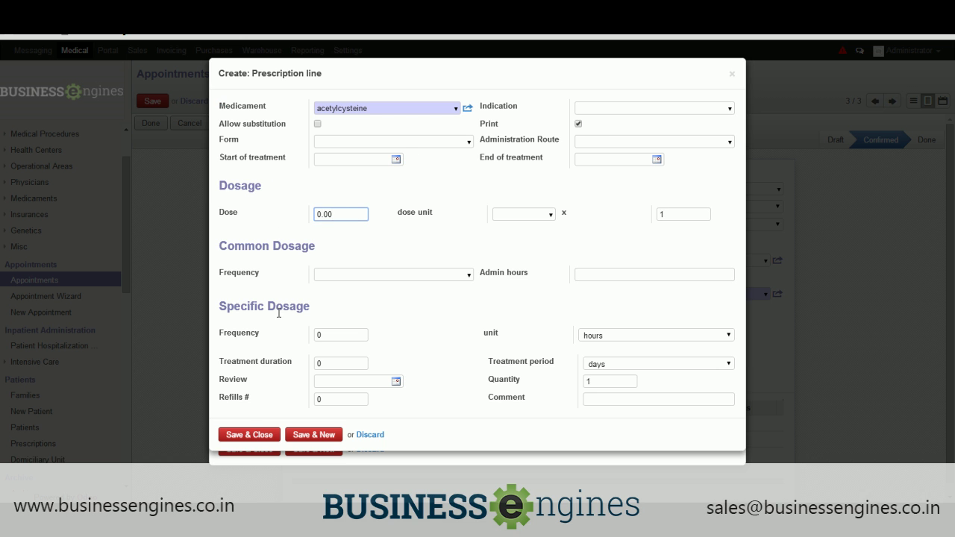
click(255, 437)
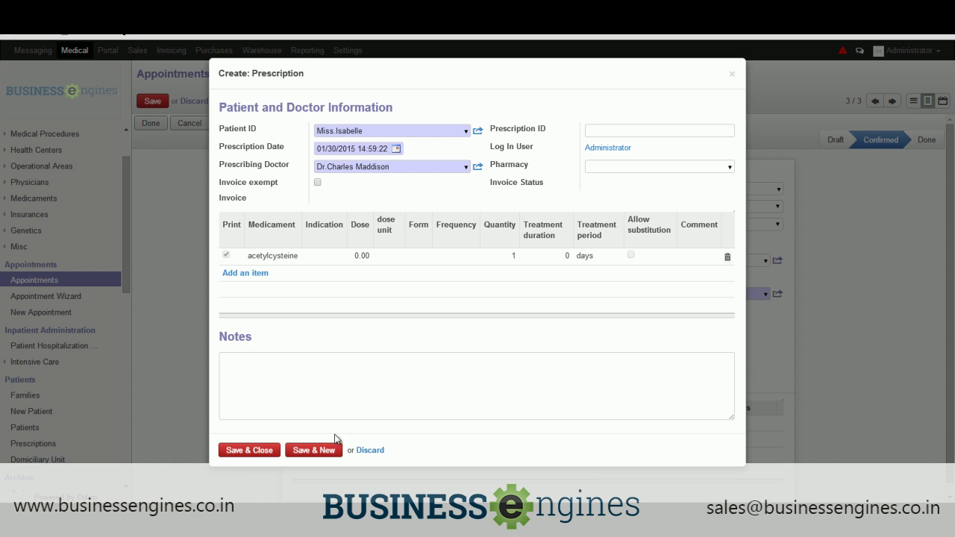
click(258, 453)
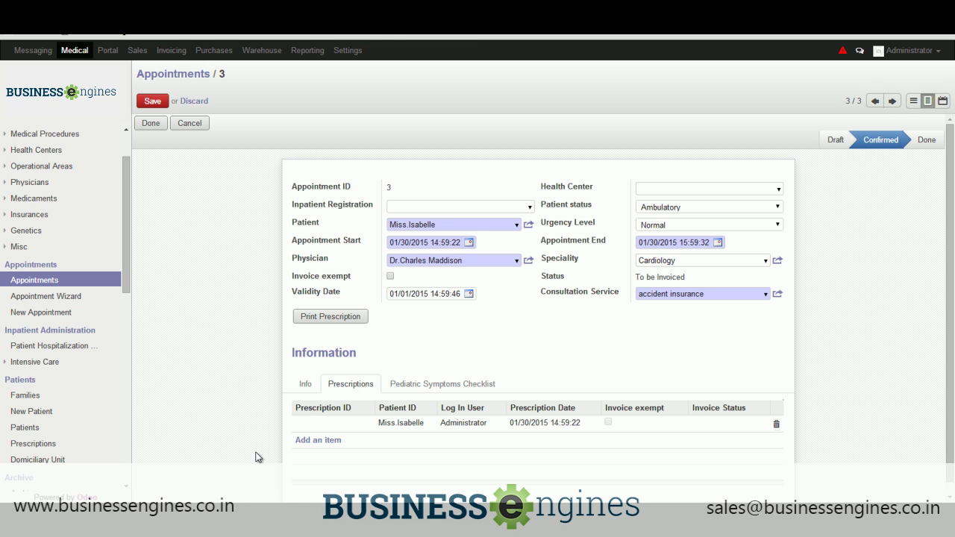
View the appointment's pediatric symptoms checklist and its blank entry form, and close the form without adding an entry.
click(461, 388)
click(316, 425)
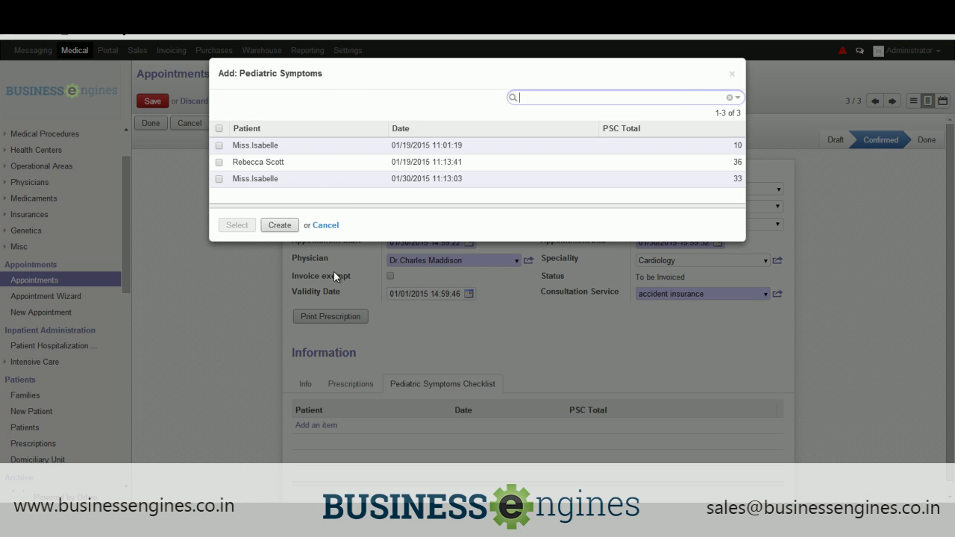
click(277, 225)
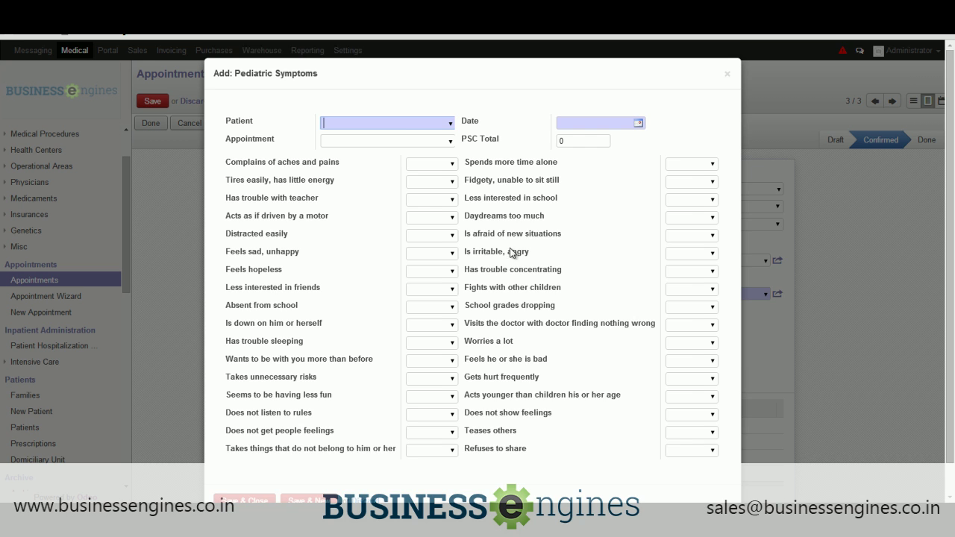
scroll(512, 251, down, 1)
click(365, 469)
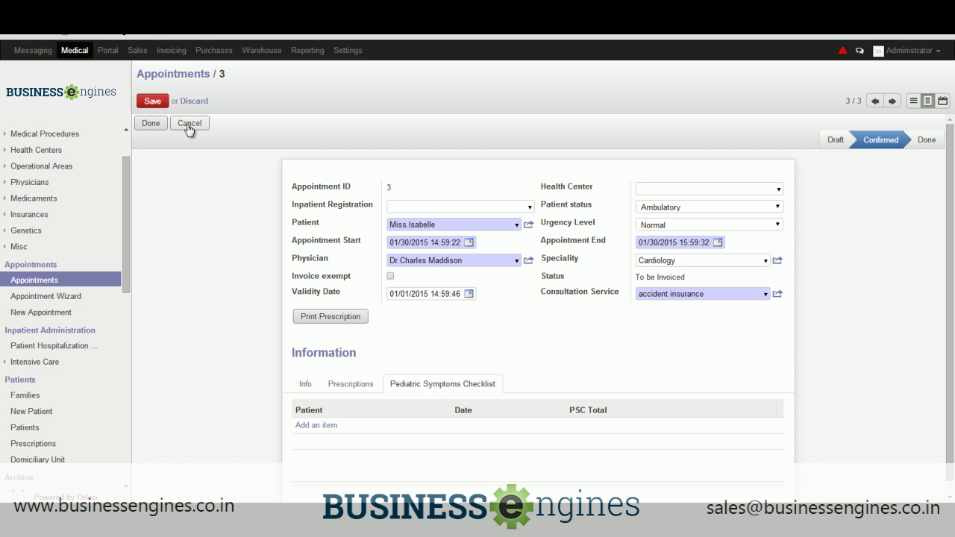
Mark the appointment as done and create an invoice from its record.
click(149, 124)
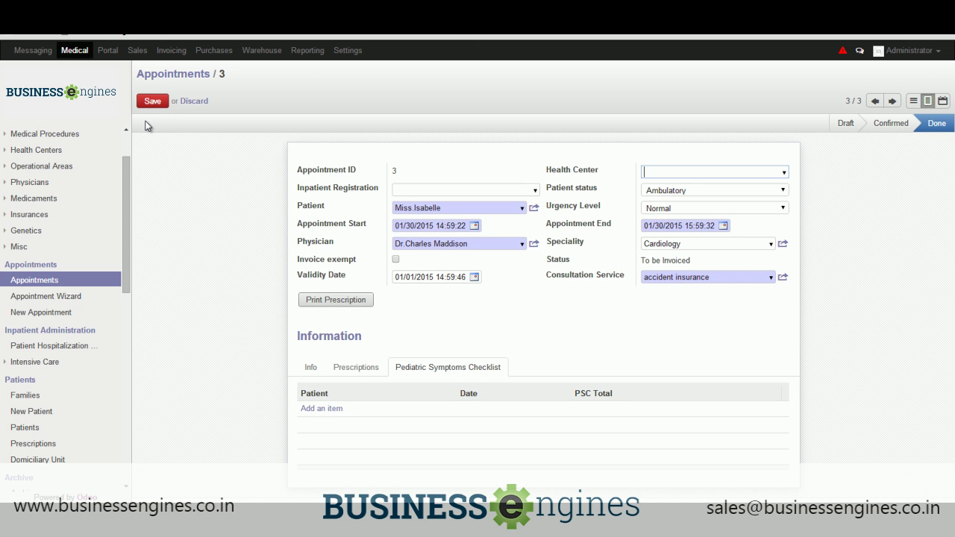
click(58, 285)
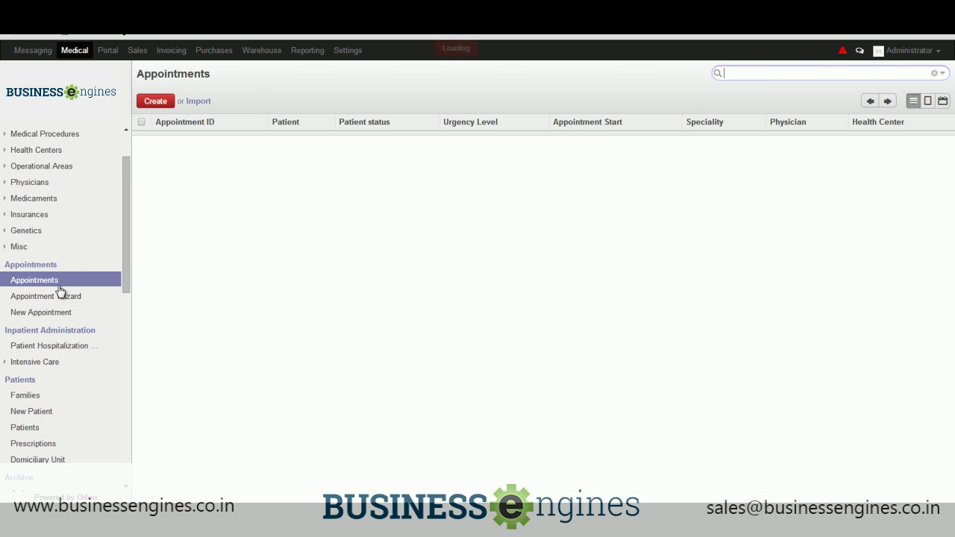
click(254, 140)
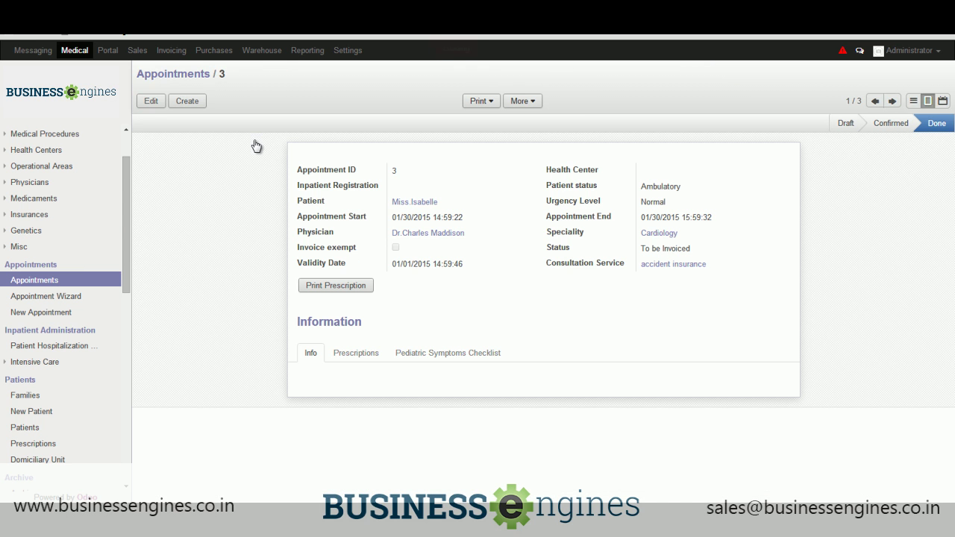
click(535, 103)
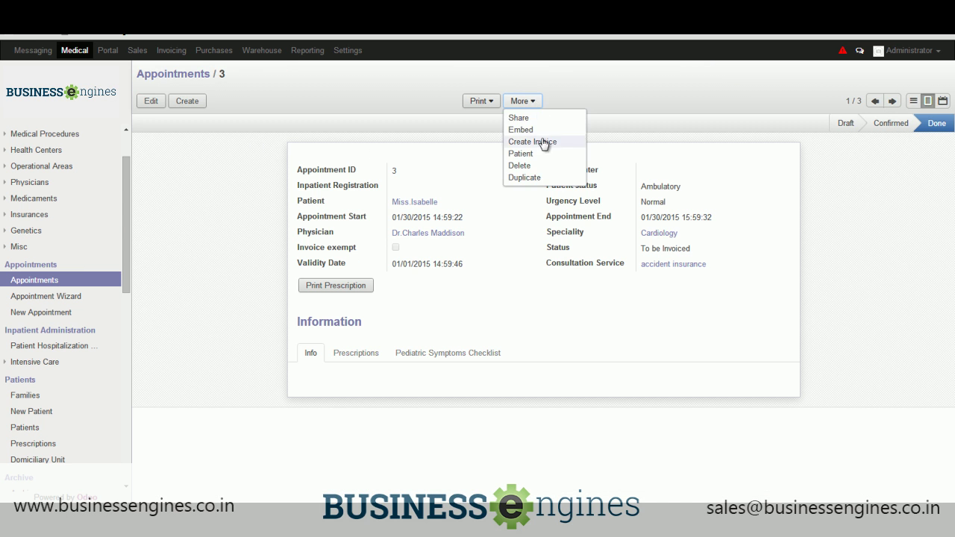
click(542, 142)
click(347, 144)
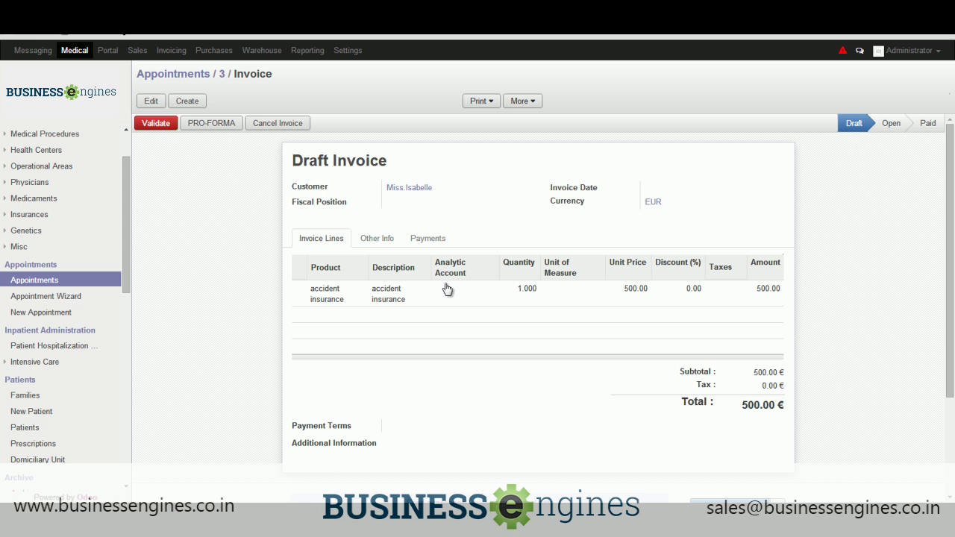
Set the unit price of the accident insurance line to 200 and save the draft invoice.
click(150, 100)
click(624, 309)
text(200)
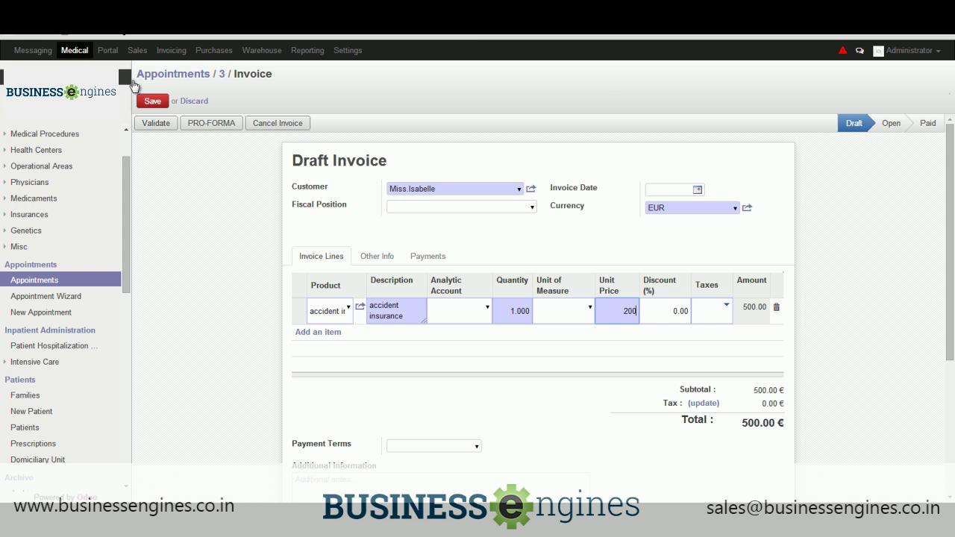
click(152, 101)
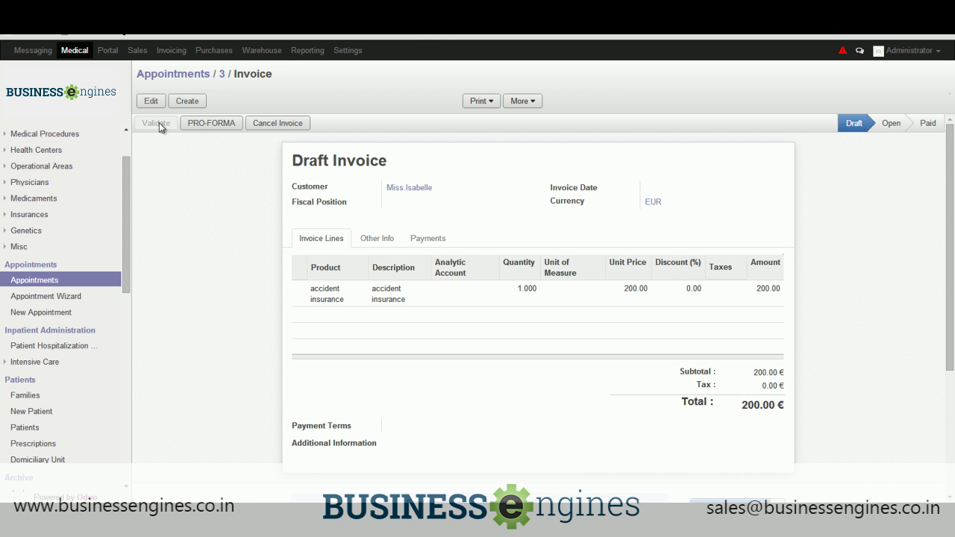
Validate the invoice and register its payment in full, choosing a payment method.
click(159, 123)
click(258, 124)
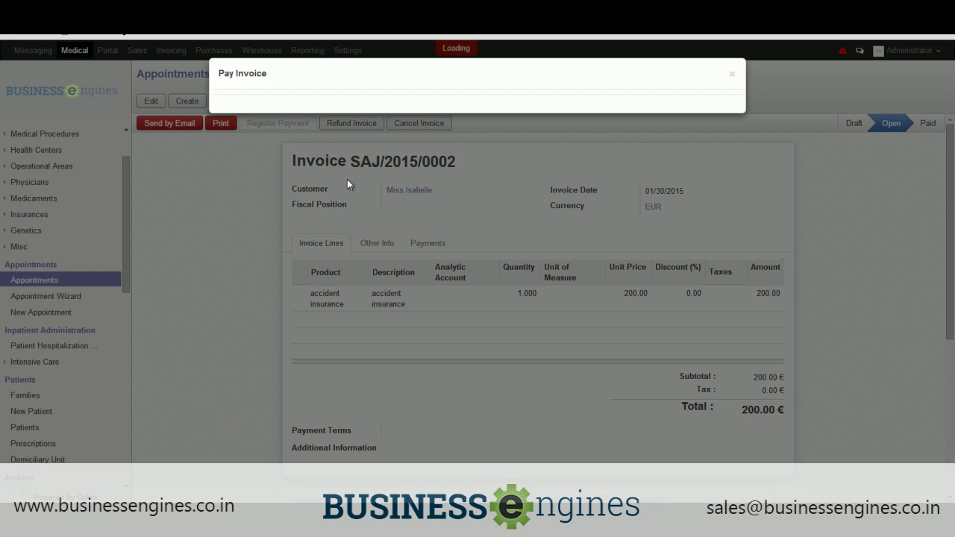
click(411, 152)
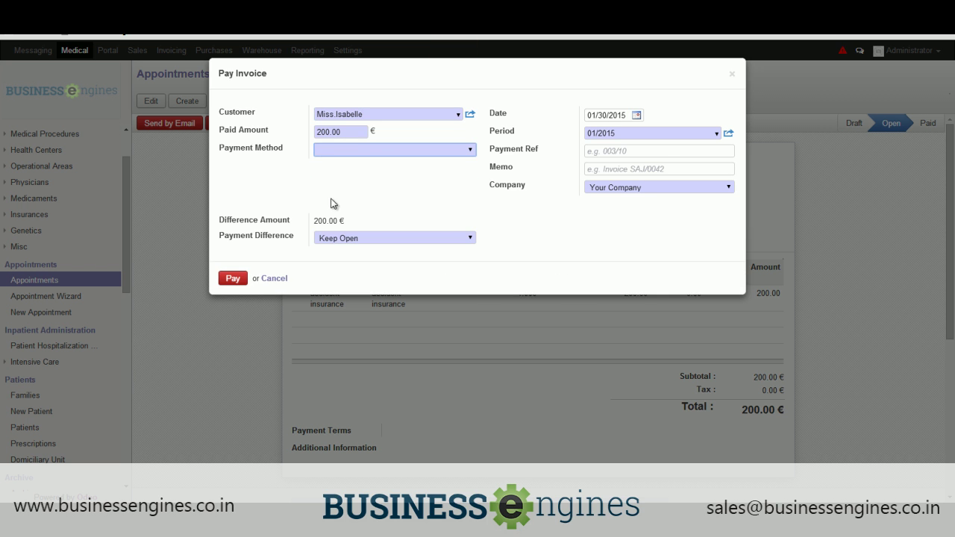
click(401, 171)
click(235, 260)
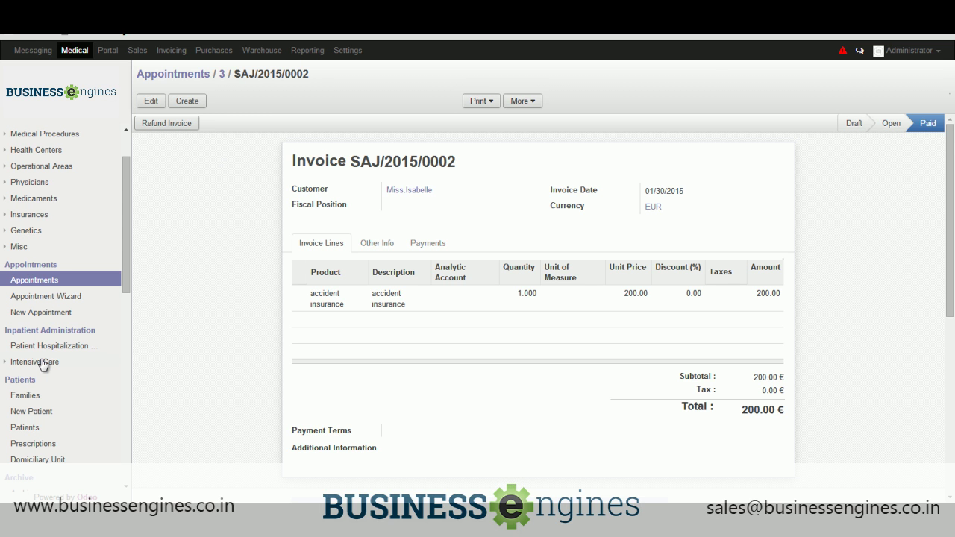
View the appointments list and open the laboratory's draft requests.
click(63, 282)
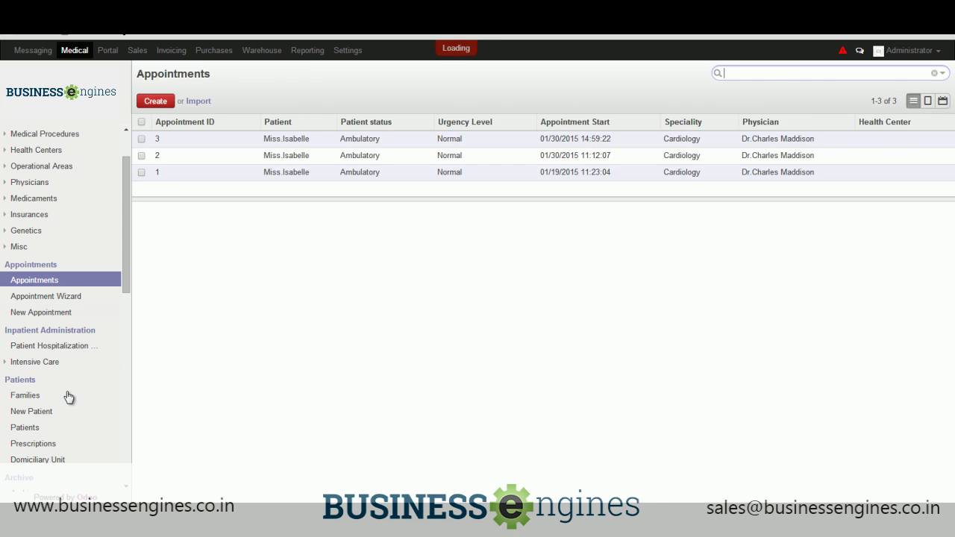
scroll(114, 404, down, 3)
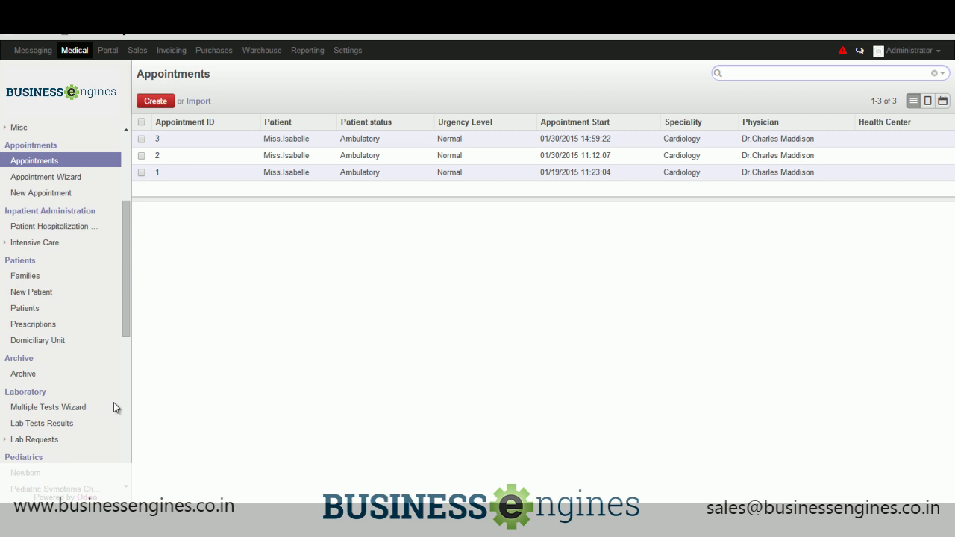
click(35, 441)
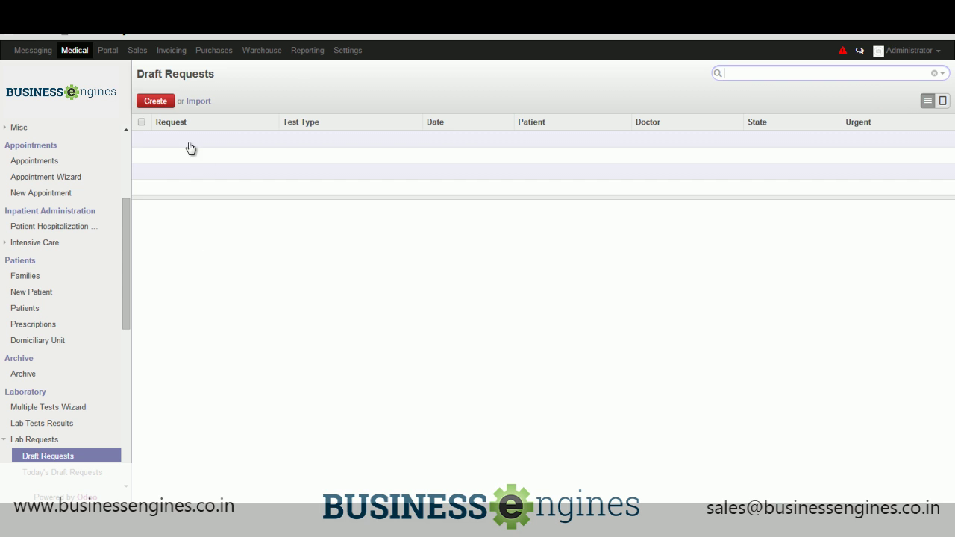
Create and save a draft lab request with test type COMPLETE BLOOD COUNT for the patient.
click(155, 102)
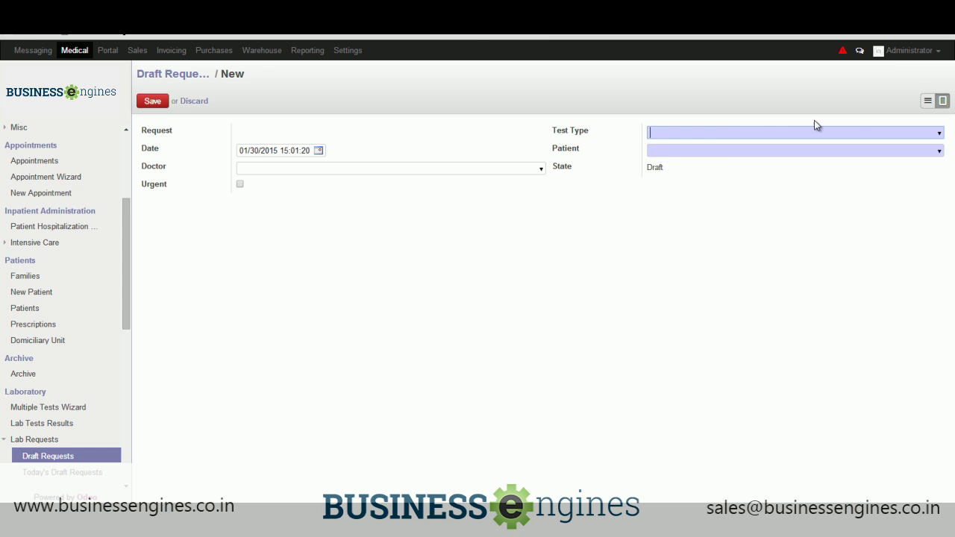
click(939, 134)
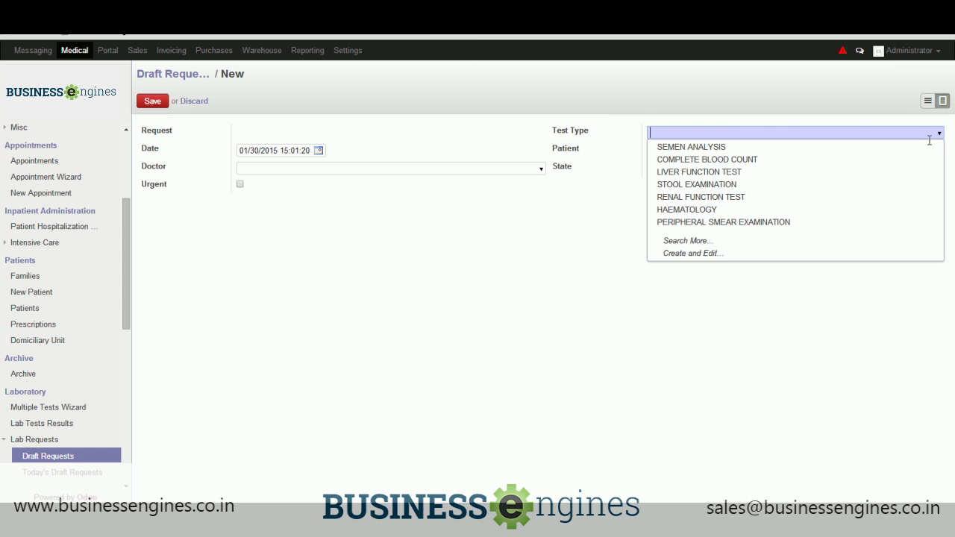
click(907, 160)
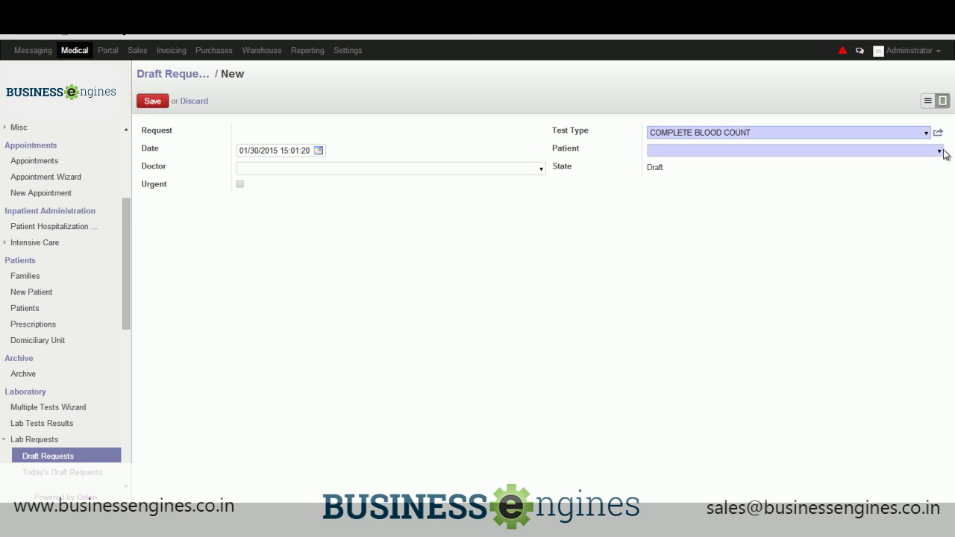
click(940, 151)
click(930, 164)
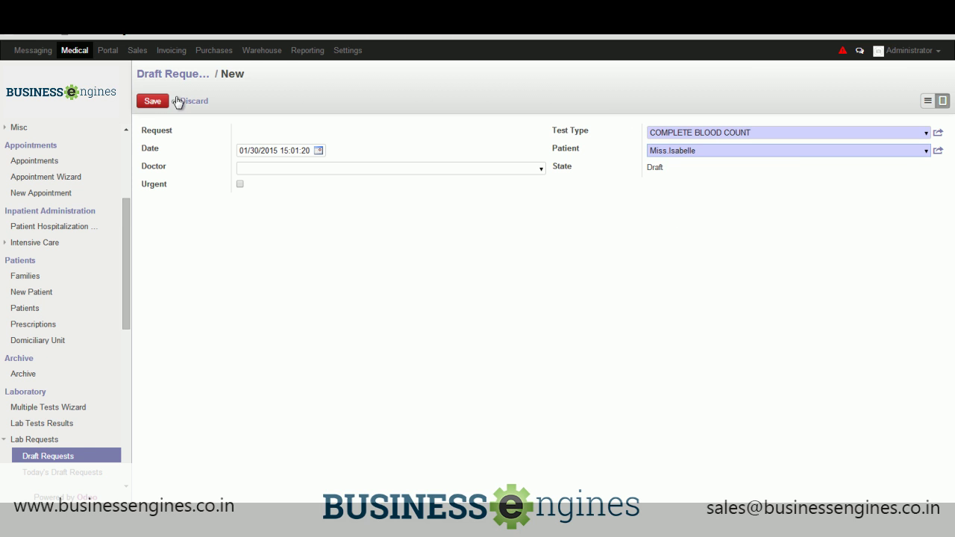
click(151, 102)
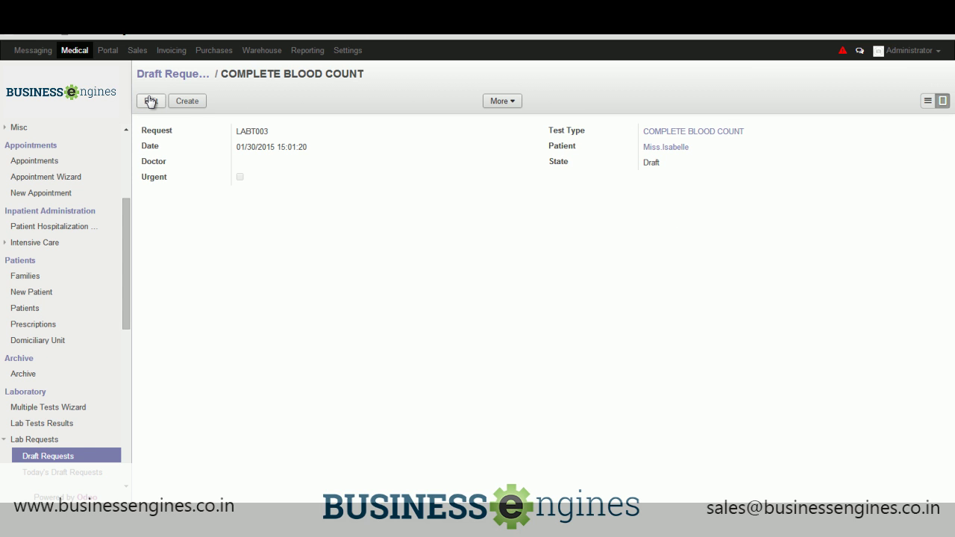
Create a lab test from the saved complete blood count request.
click(498, 101)
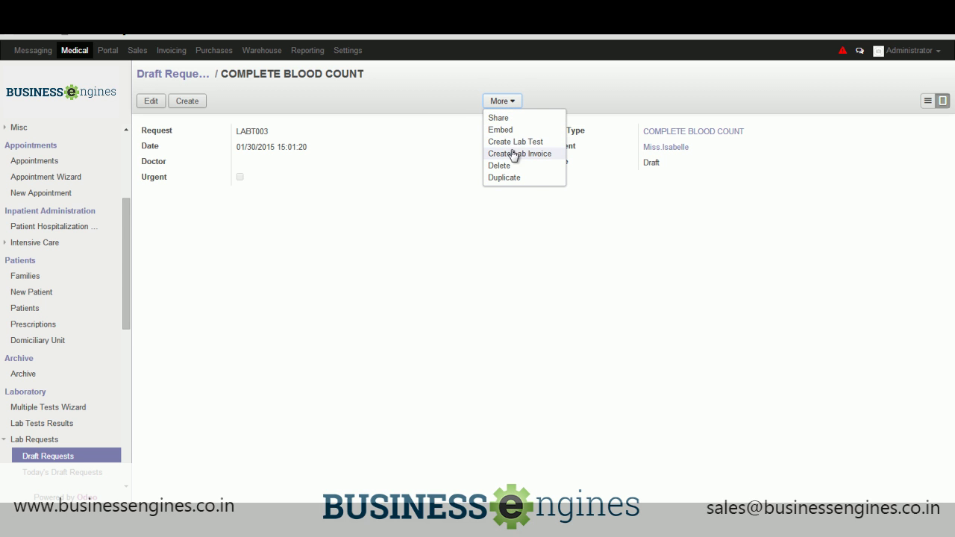
click(519, 146)
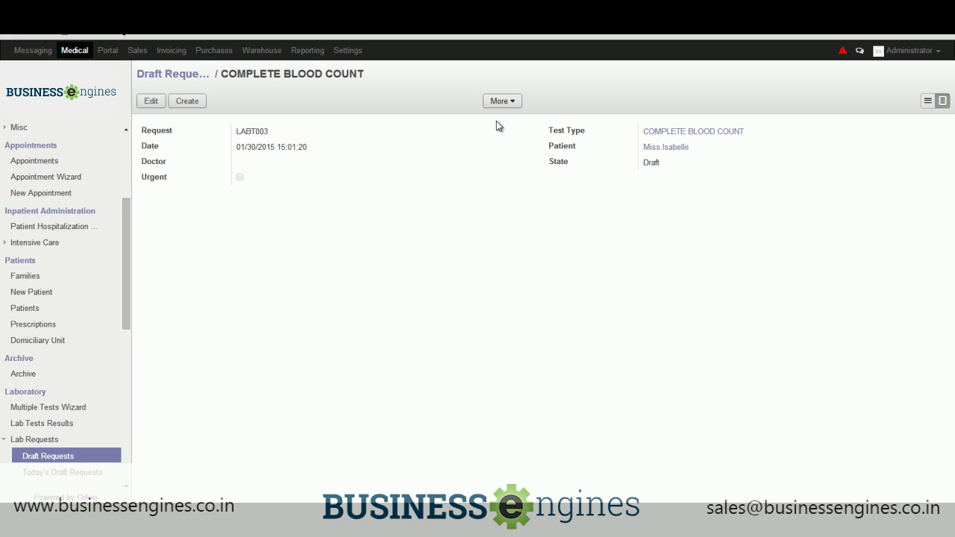
click(503, 101)
click(520, 142)
click(292, 160)
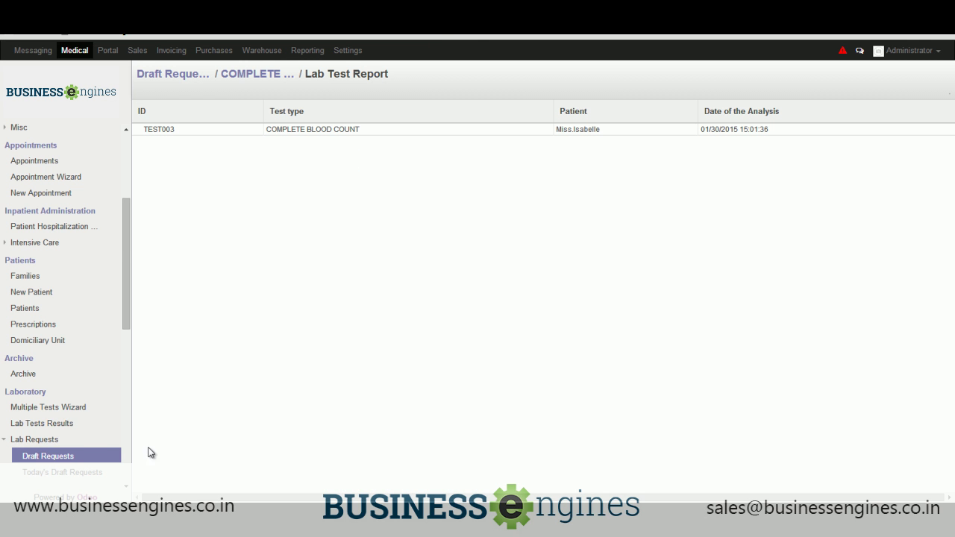
Generate a lab invoice for the newest complete blood count request among today's lab requests to be invoiced, and open the draft invoice.
scroll(79, 439, down, 3)
scroll(79, 438, down, 4)
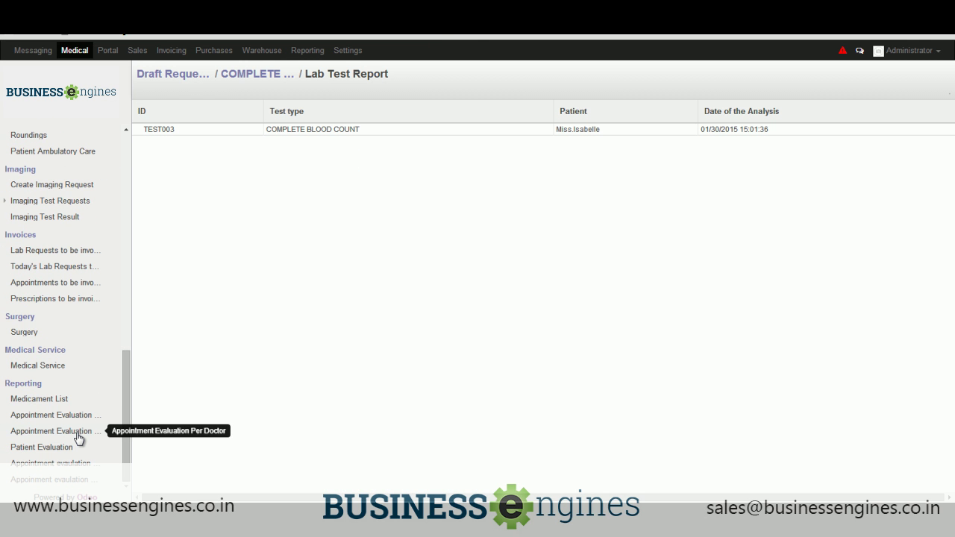
click(50, 269)
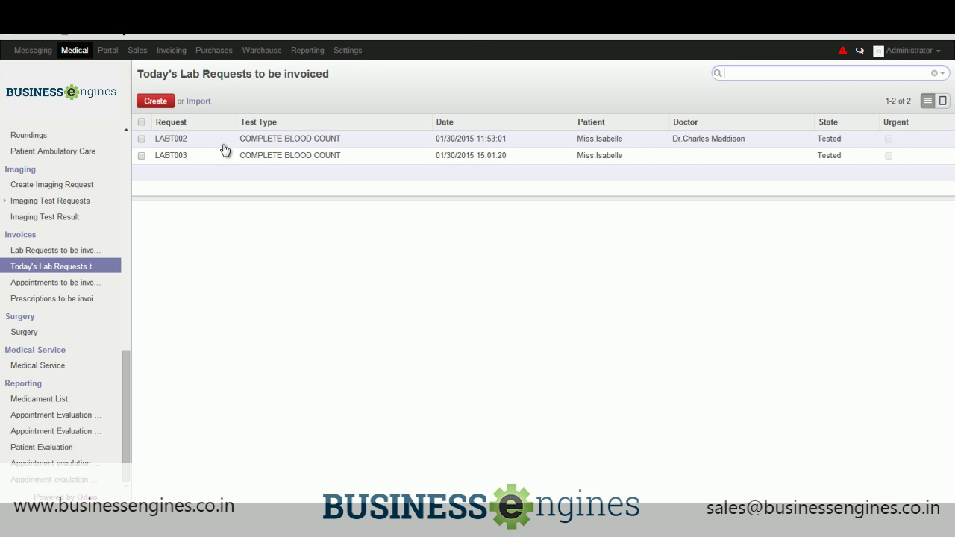
click(271, 141)
key(alt+n)
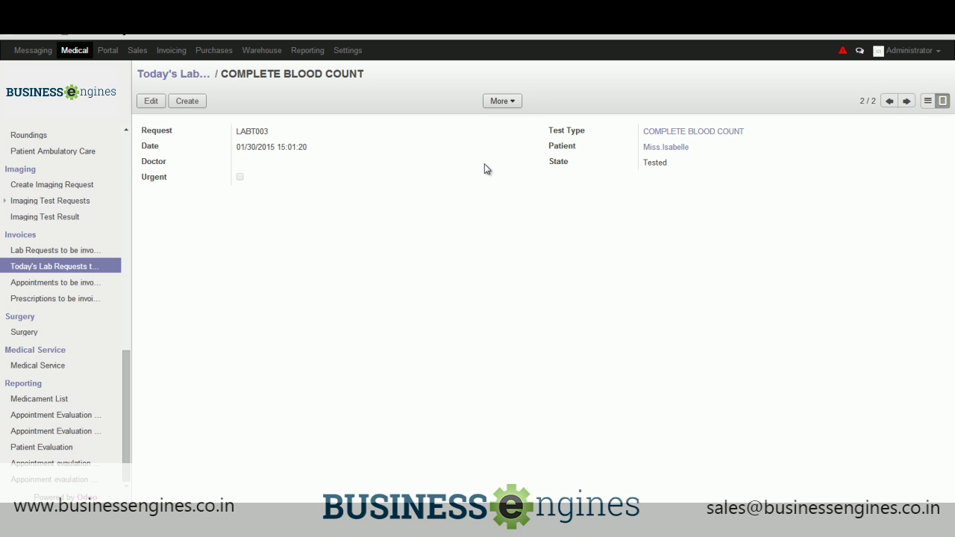
click(511, 102)
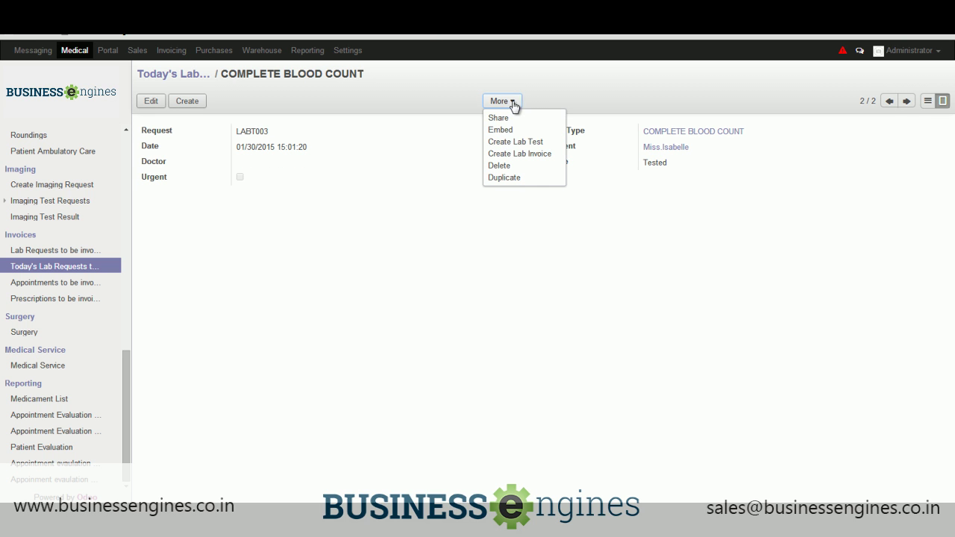
click(505, 154)
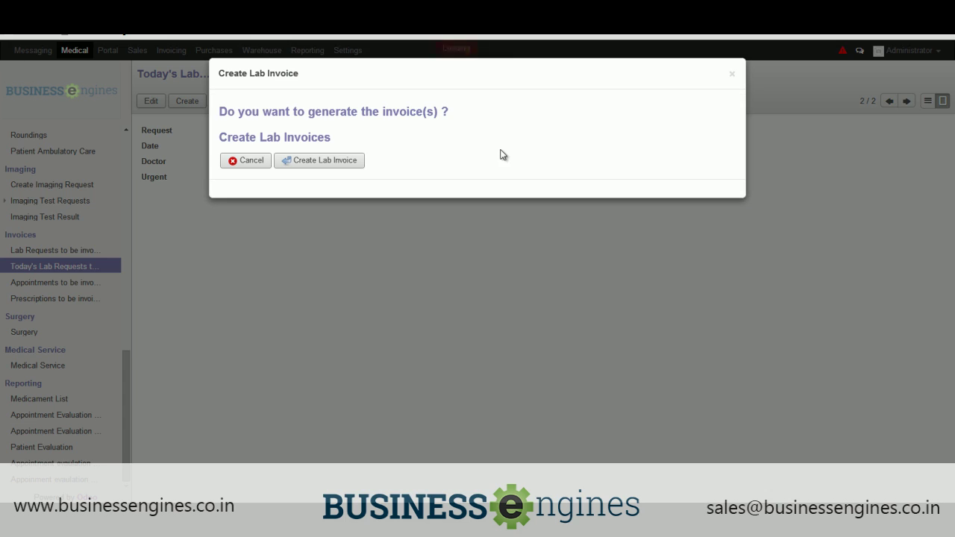
click(347, 161)
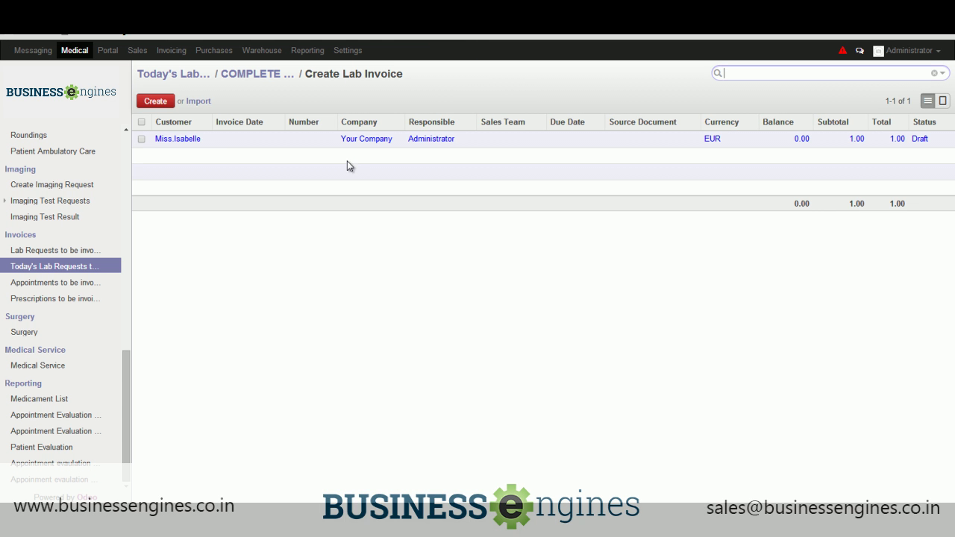
click(215, 151)
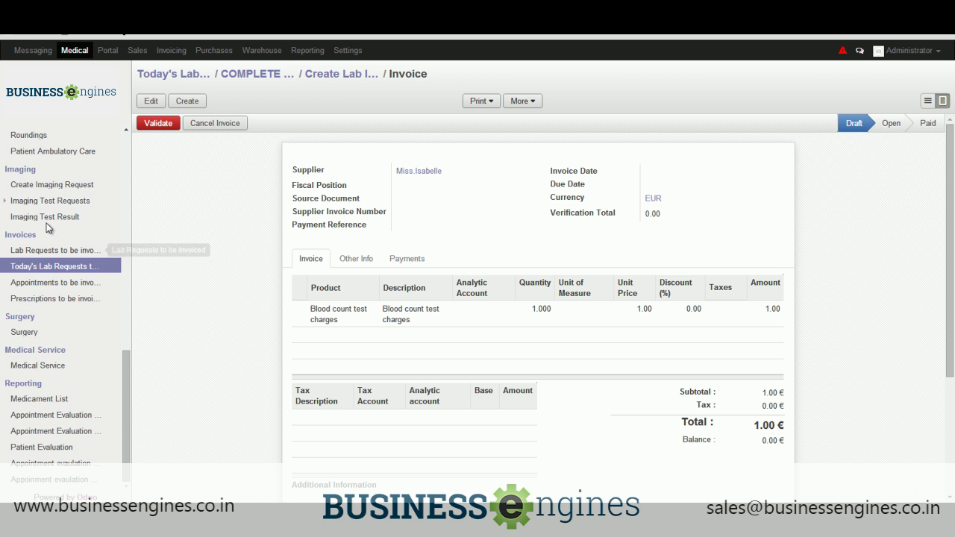
Open the existing patient hospitalization record and review its nutrition, medication and care plan details.
scroll(52, 223, up, 3)
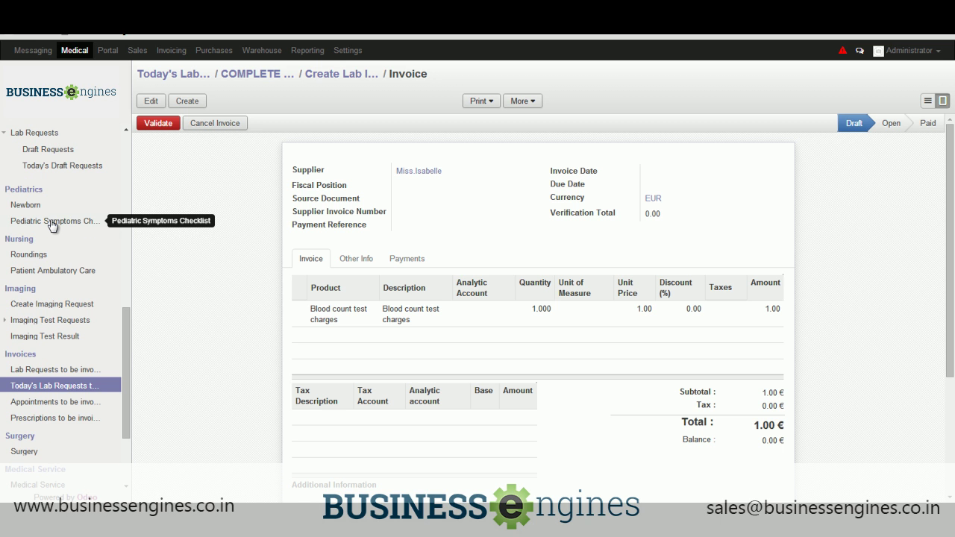
scroll(52, 225, up, 2)
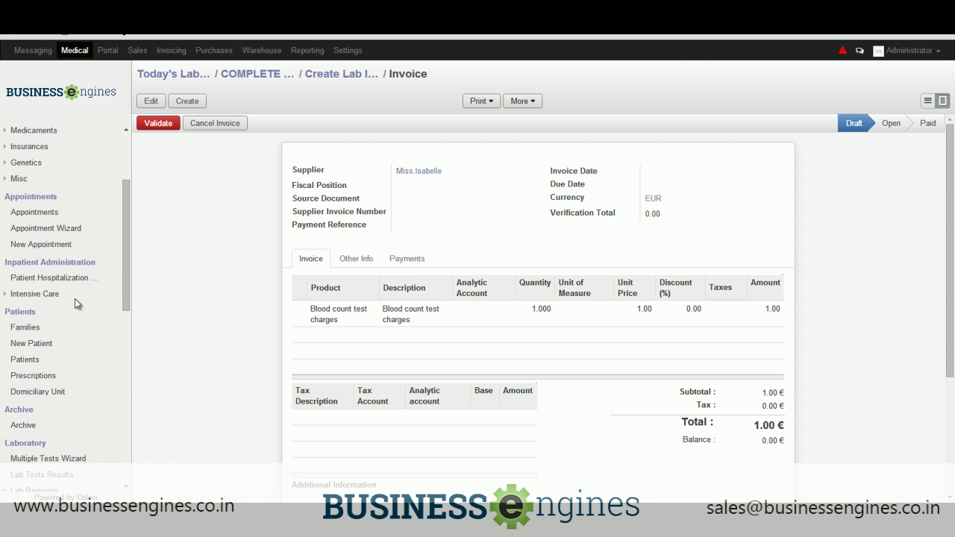
click(63, 277)
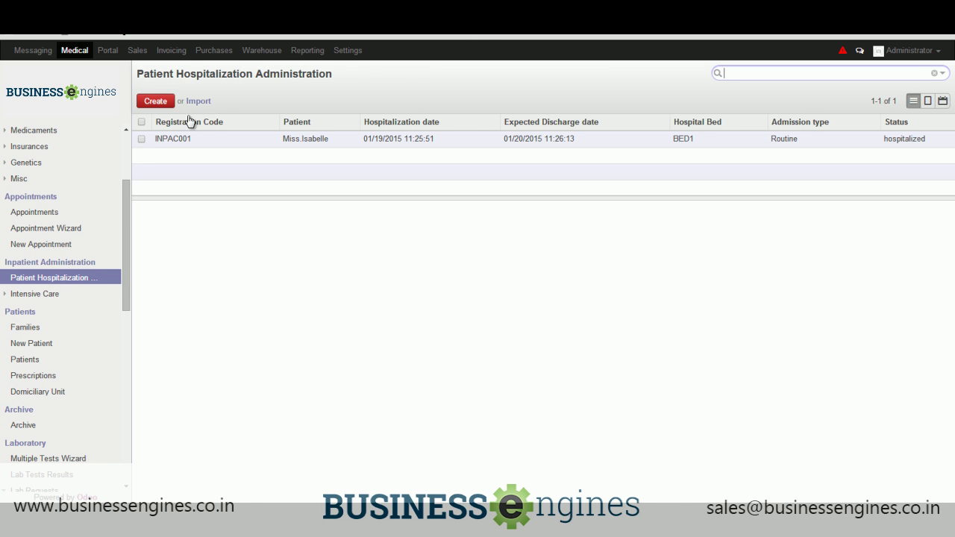
click(182, 137)
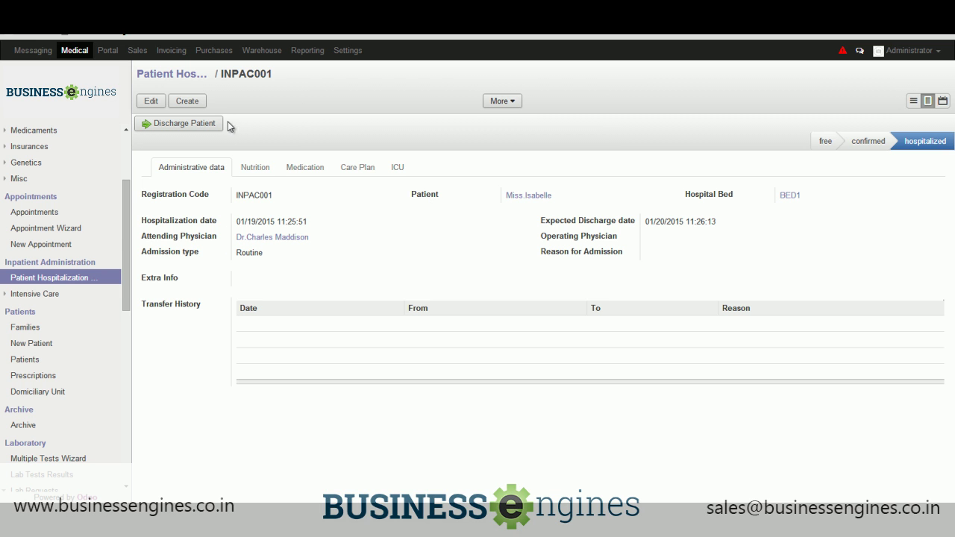
click(258, 170)
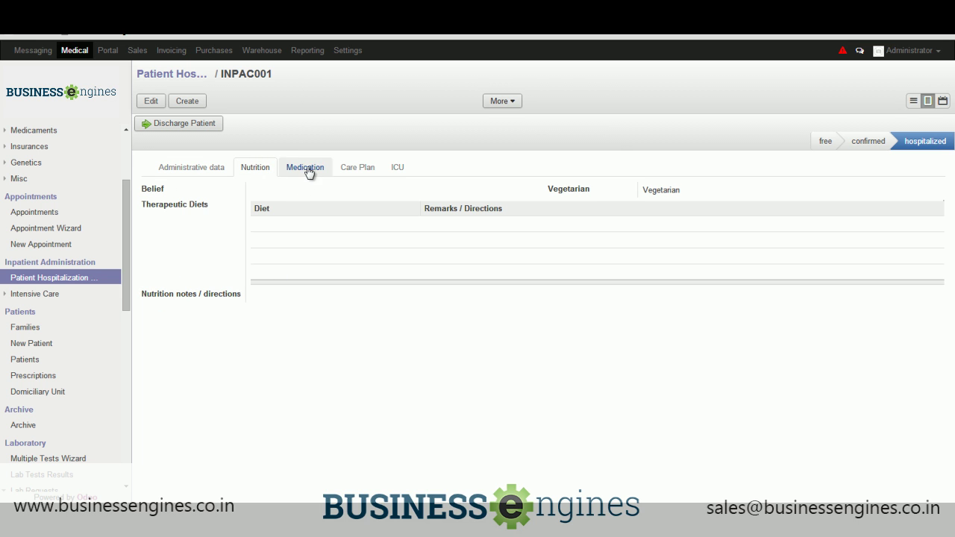
click(304, 172)
click(369, 171)
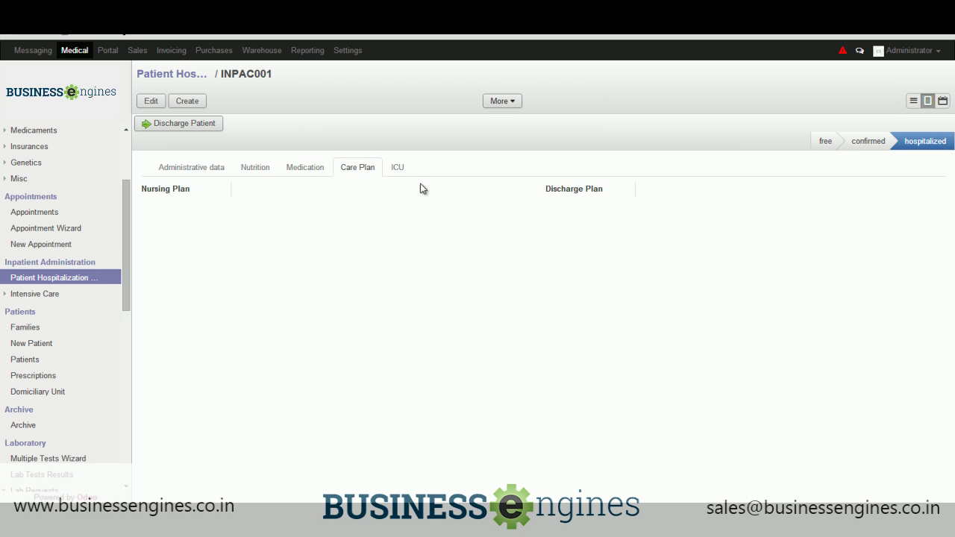
View a blank patient ICU info form under Intensive Care and open the existing GCS record.
click(58, 296)
click(56, 312)
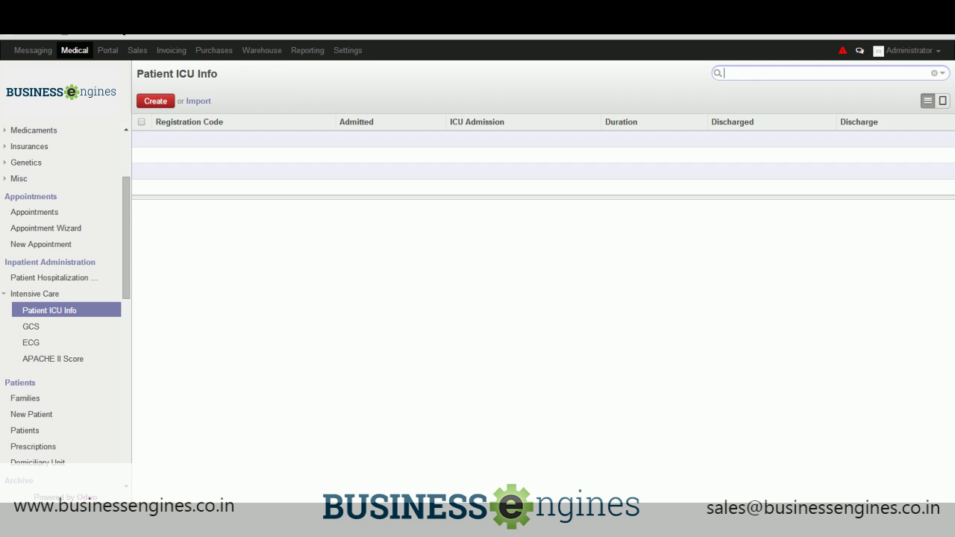
click(152, 102)
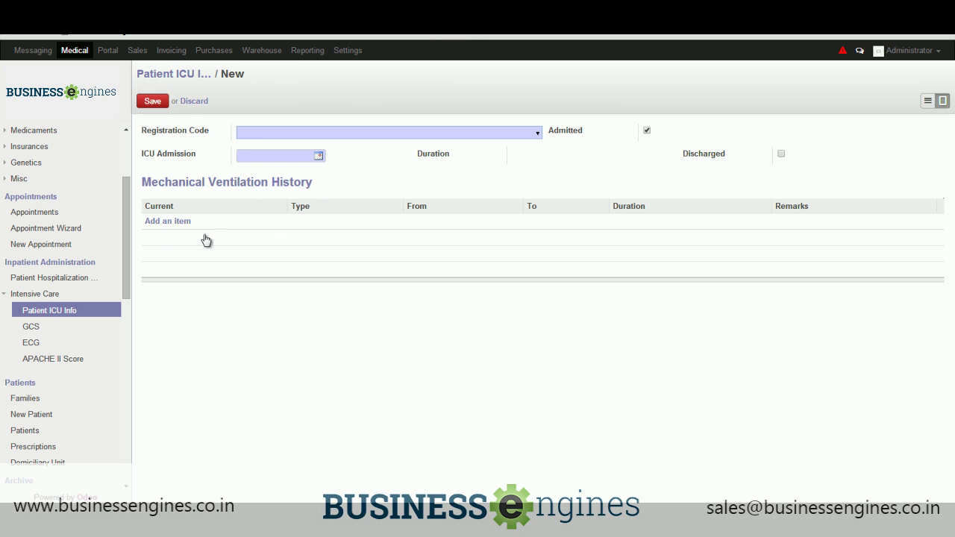
click(66, 330)
click(178, 140)
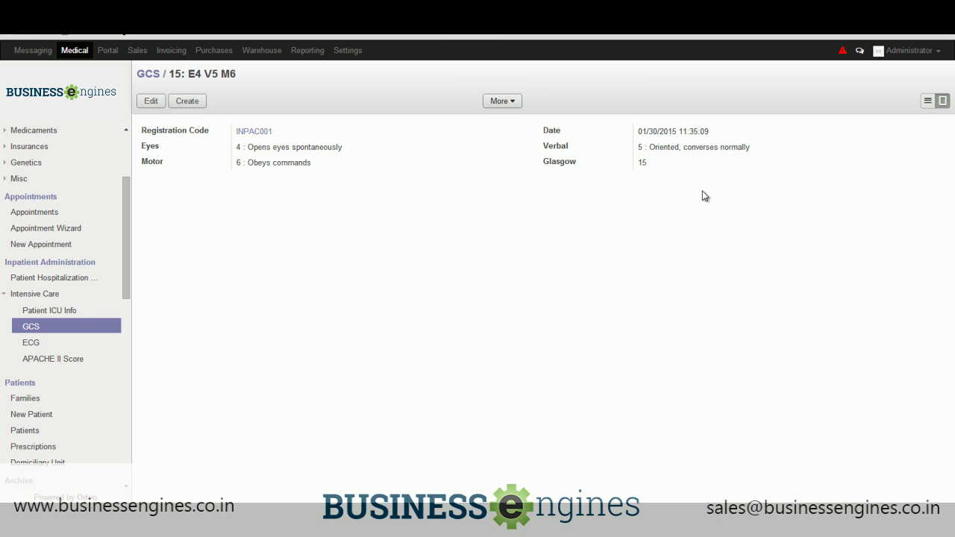
Review the existing ECG entry and the APACHE II Score record with its score under Intensive Care.
click(30, 345)
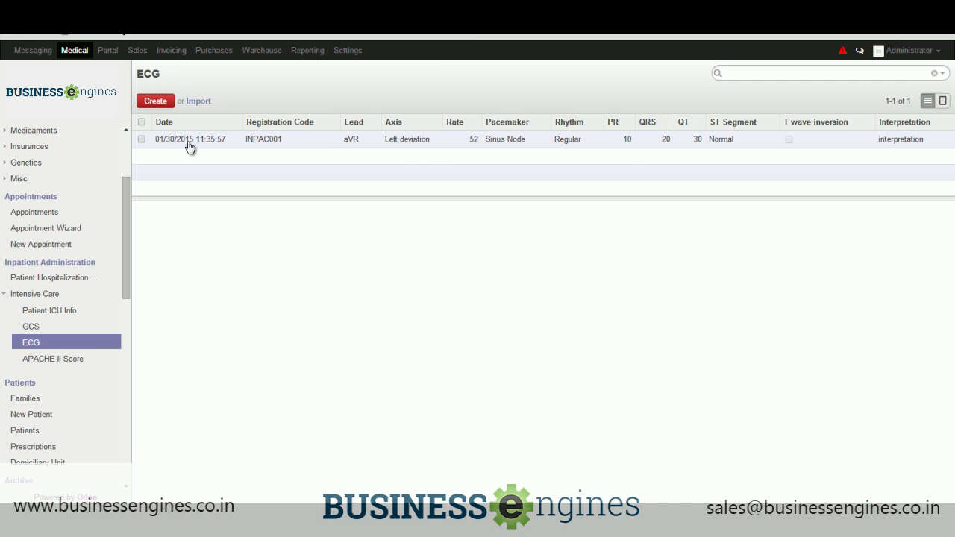
click(190, 141)
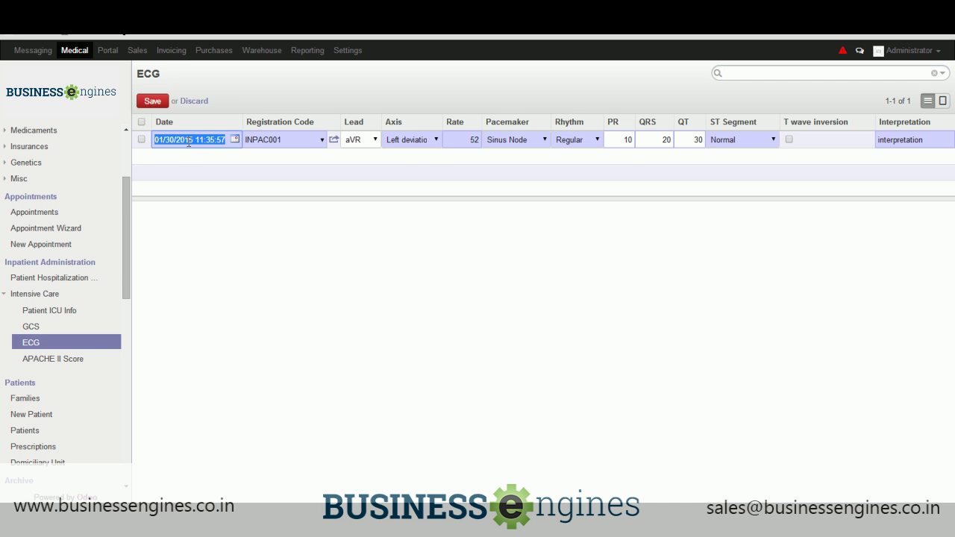
click(152, 101)
click(66, 359)
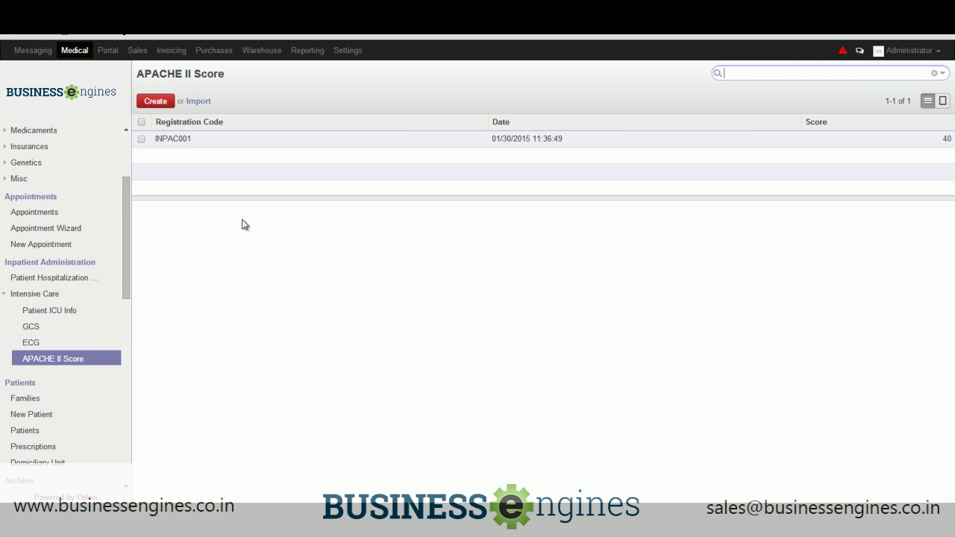
click(271, 145)
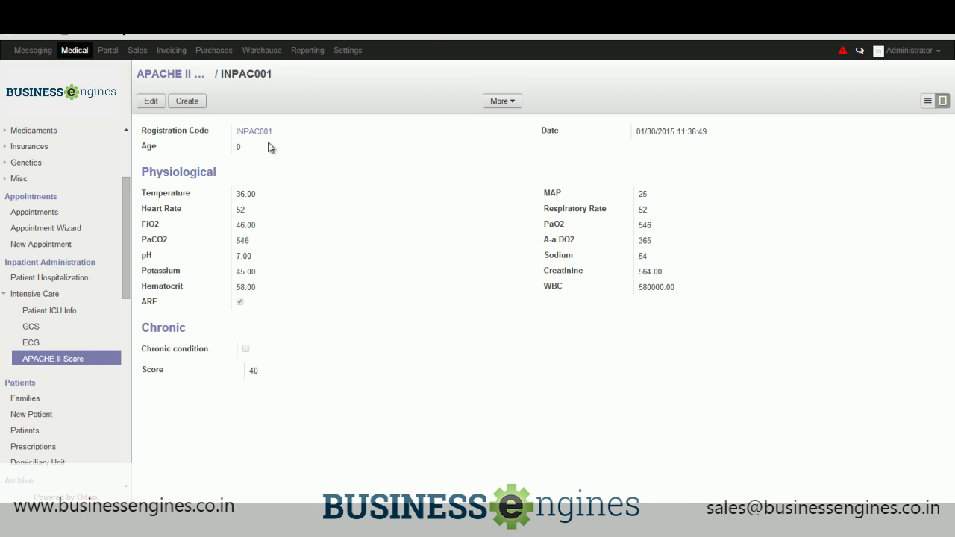
drag(296, 384, 219, 376)
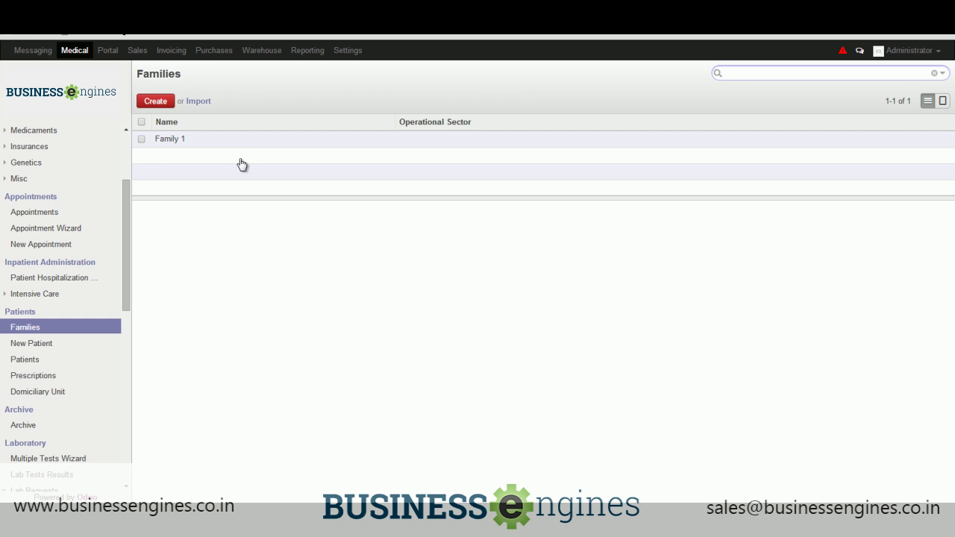
View the Family 1 record, and open the newborn record in Pediatrics to examine its findings and other details.
click(241, 146)
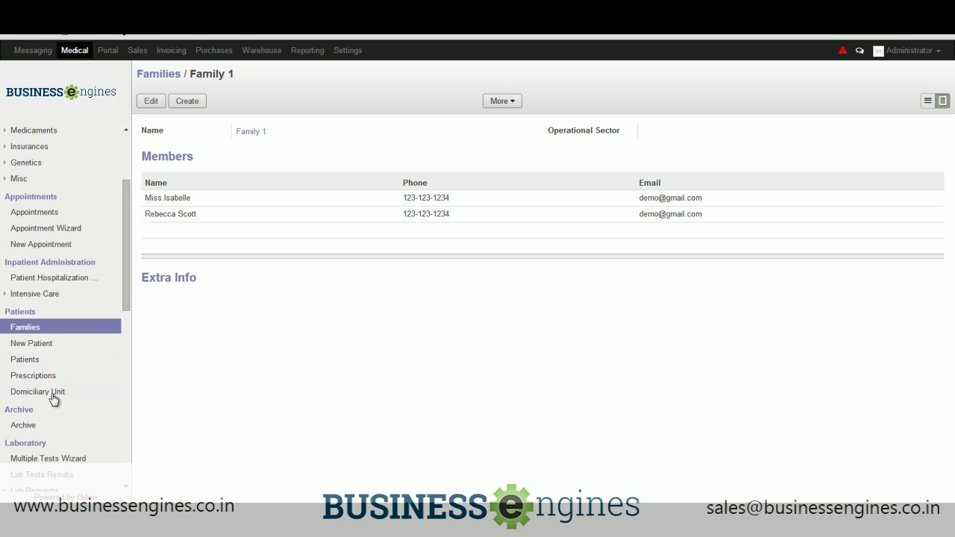
scroll(51, 410, down, 1)
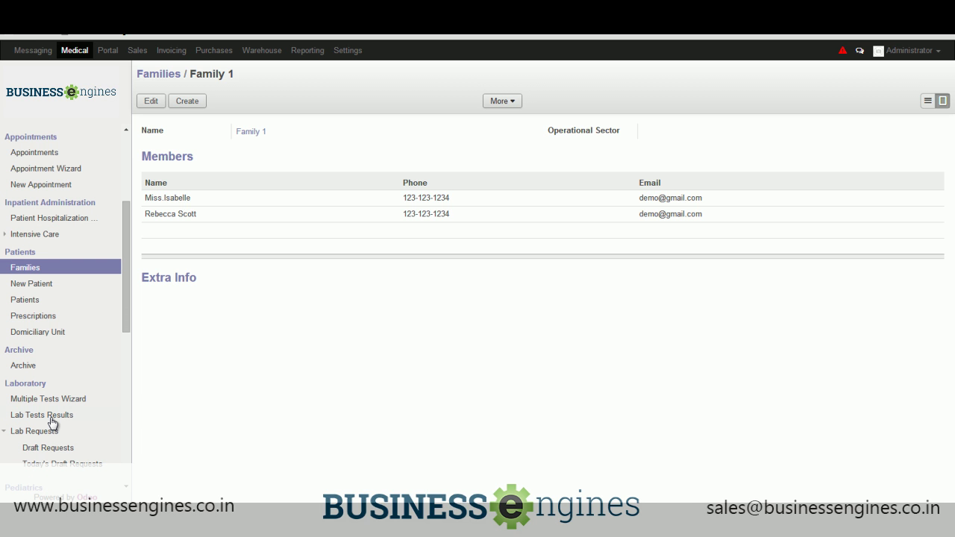
scroll(51, 423, down, 1)
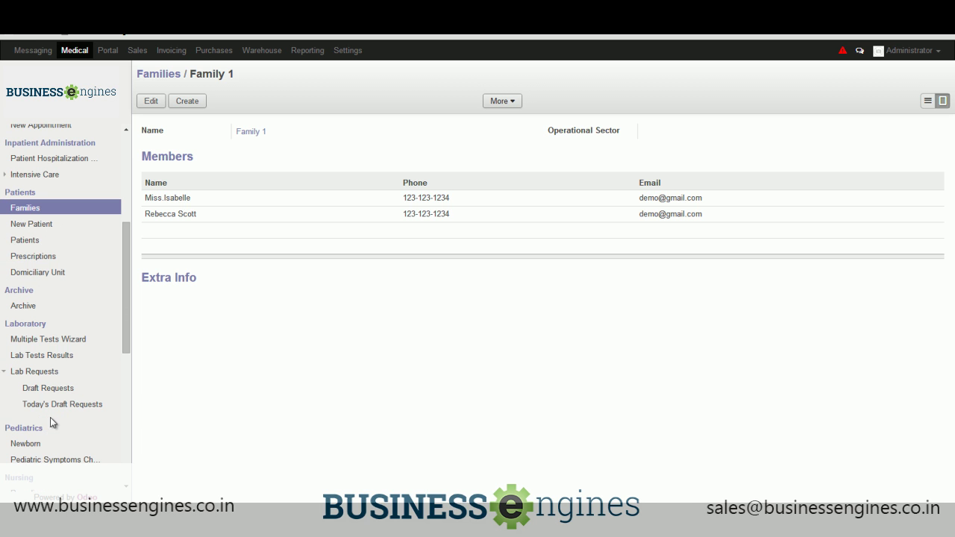
click(18, 445)
click(181, 139)
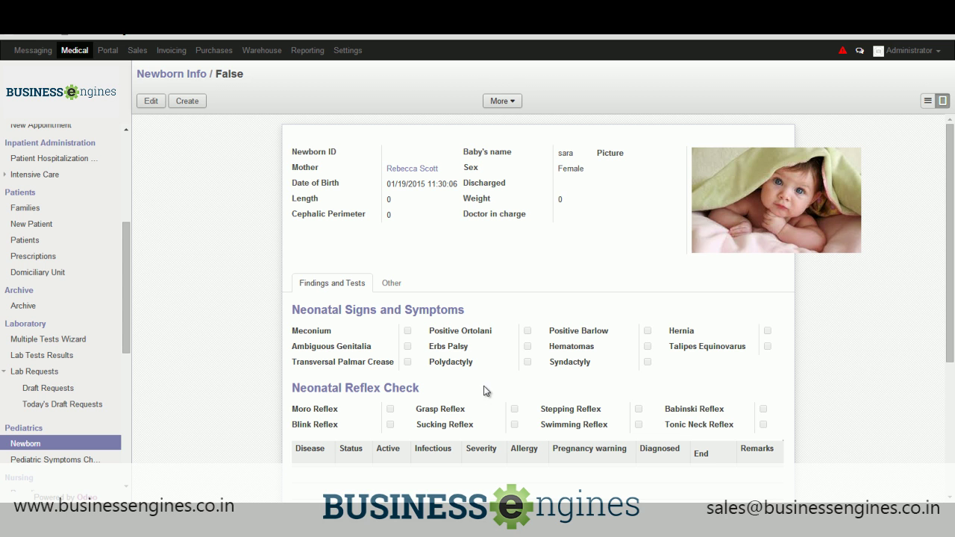
click(392, 284)
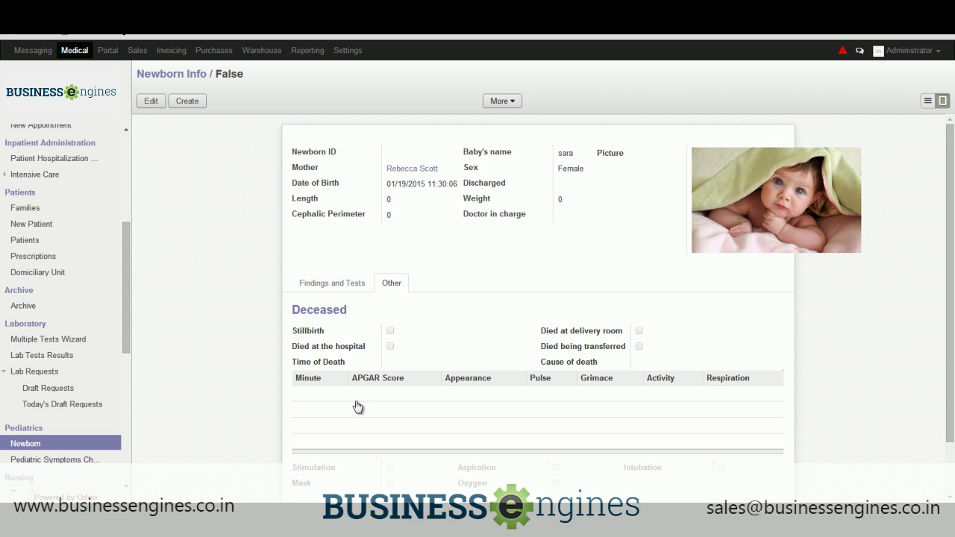
scroll(357, 407, down, 1)
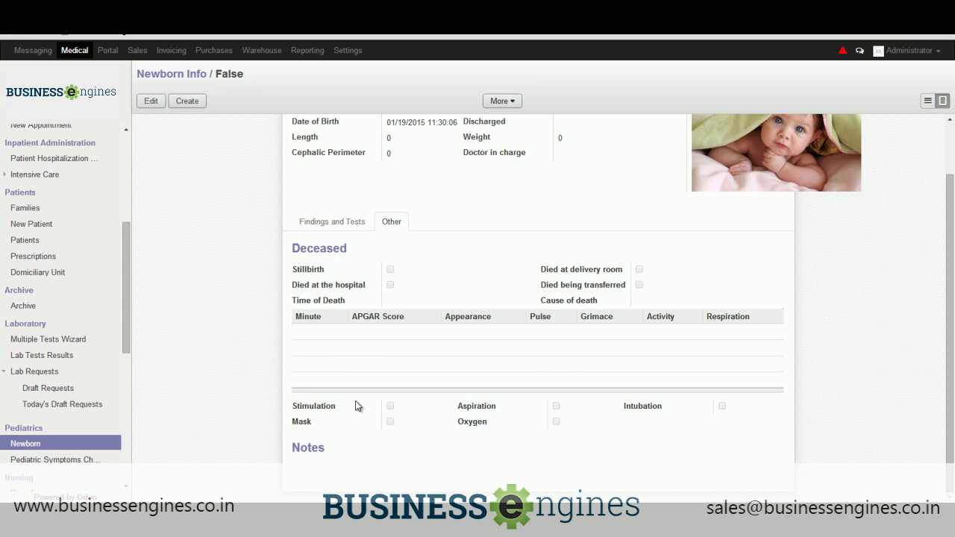
Return to the newborn's findings and tests, and open the existing surgery record to review its safety checklist and procedures.
scroll(355, 406, up, 1)
click(331, 287)
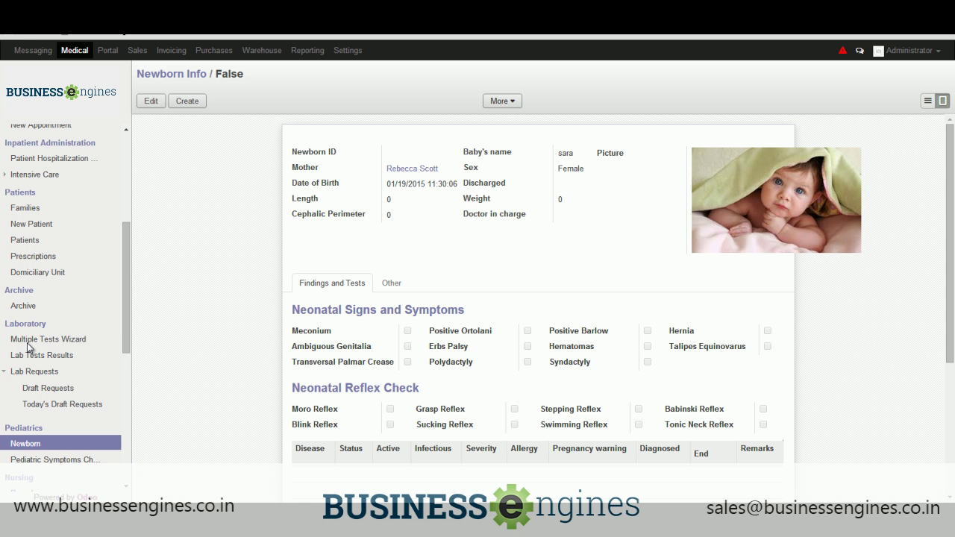
scroll(28, 347, down, 5)
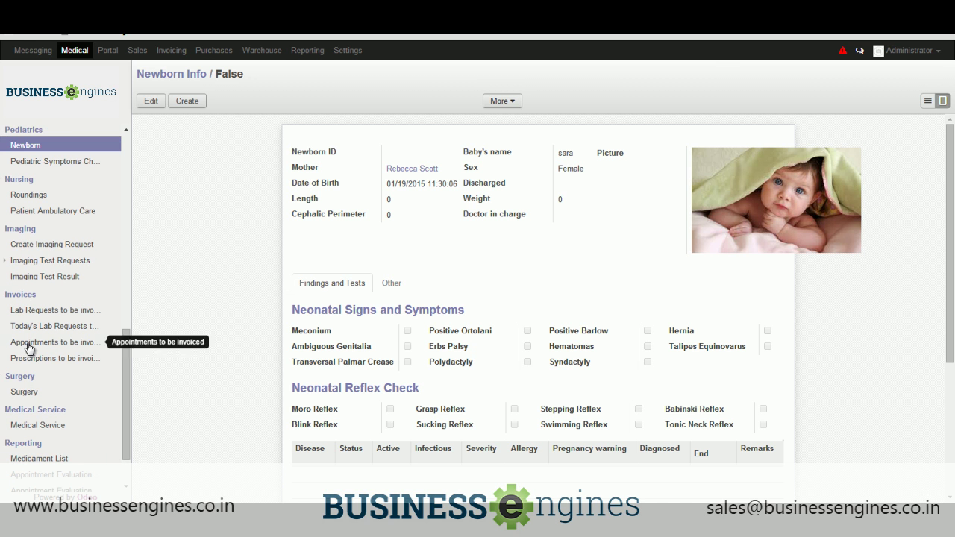
click(25, 394)
click(191, 142)
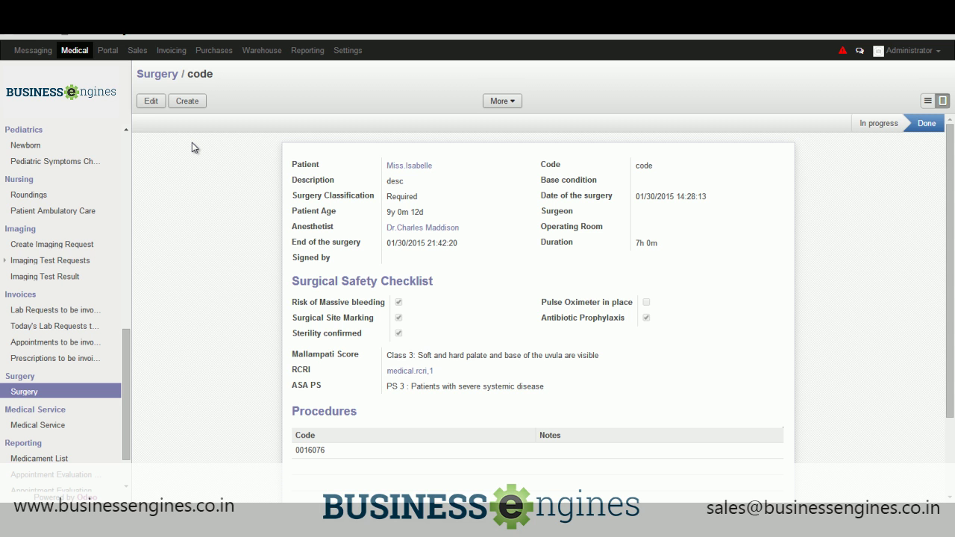
Open the first patient ambulatory care record under Nursing and review its vital signs, procedures and medication details.
click(67, 211)
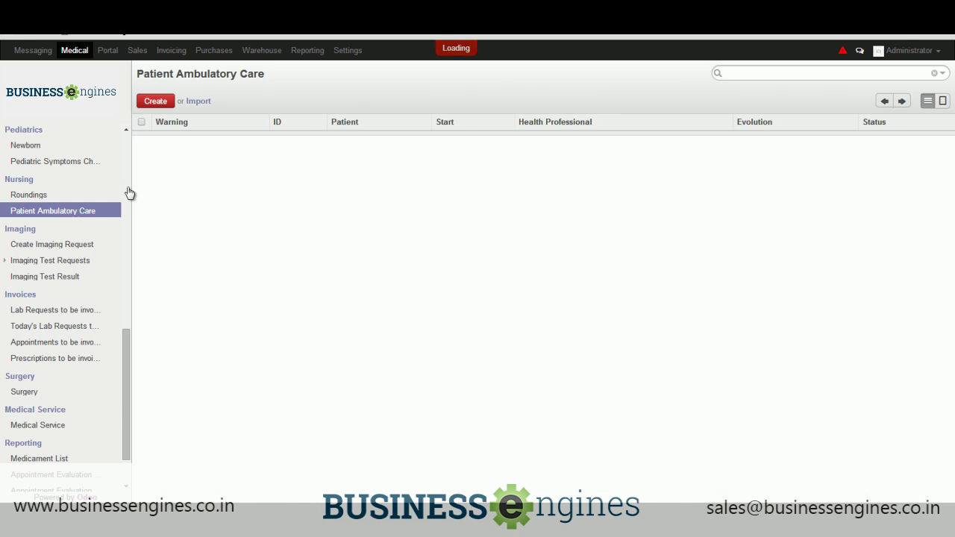
click(186, 144)
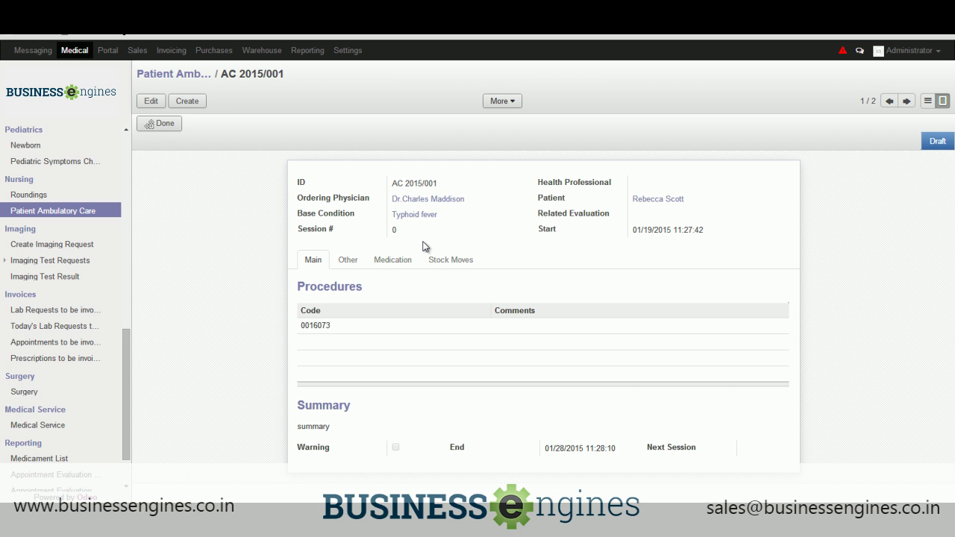
click(353, 265)
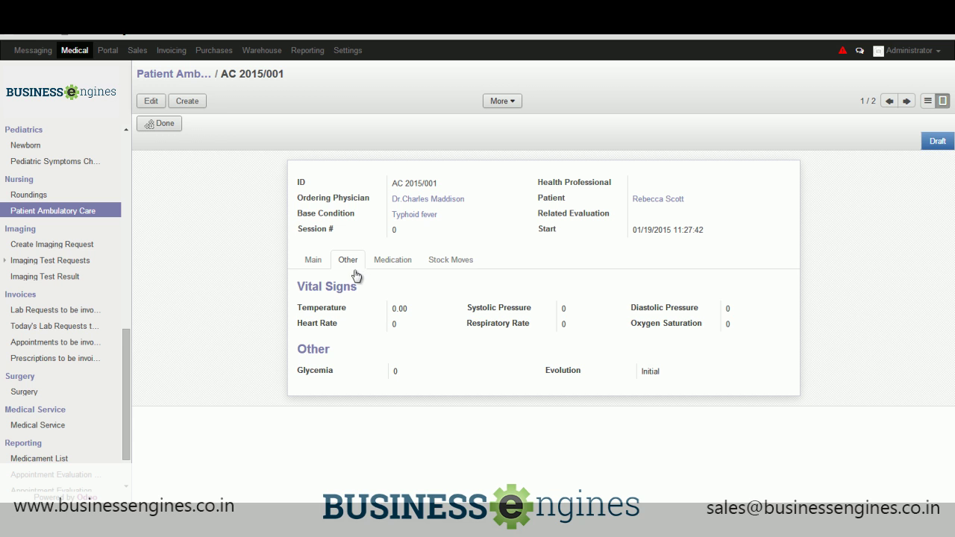
mouse_move(486, 326)
click(322, 265)
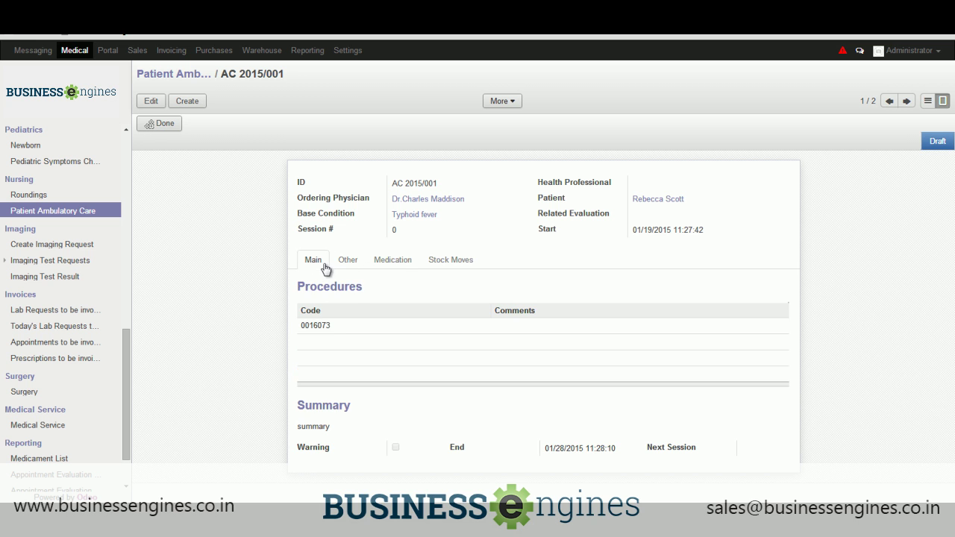
click(390, 265)
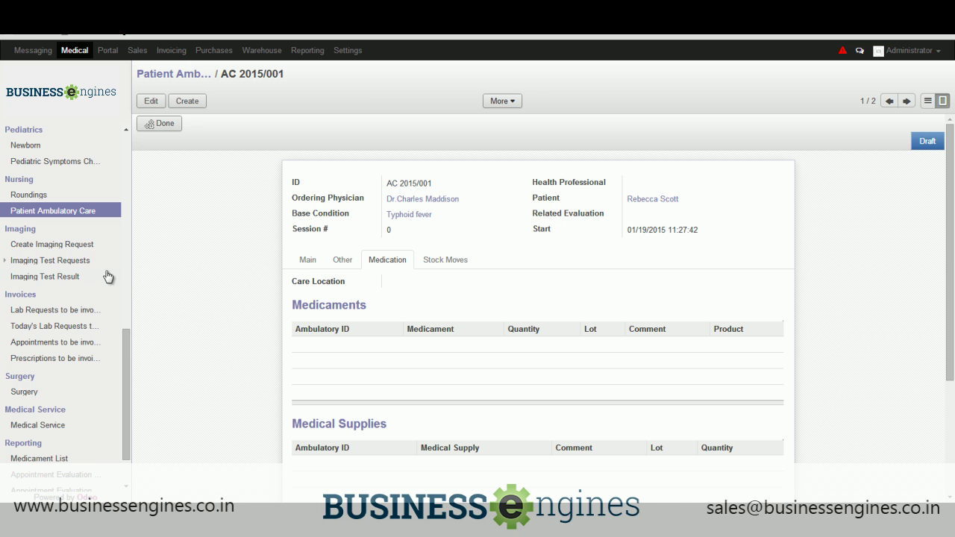
Create an imaging request for test 1, choosing the first listed physician and a patient.
scroll(93, 294, up, 5)
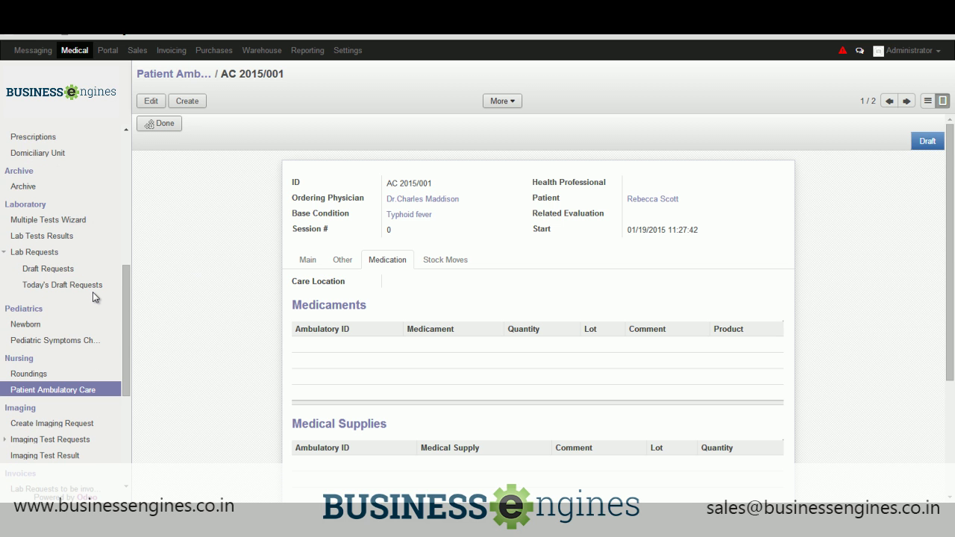
scroll(93, 298, down, 3)
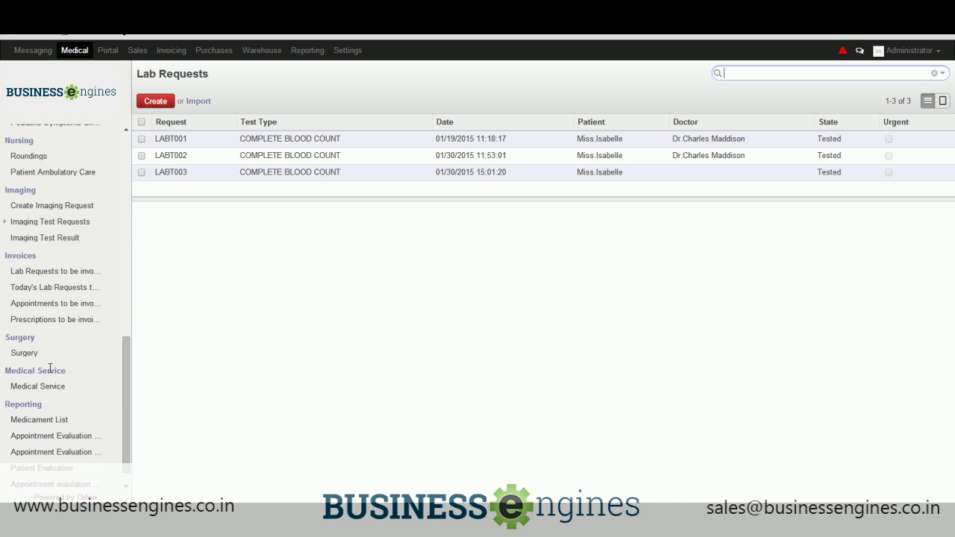
click(43, 209)
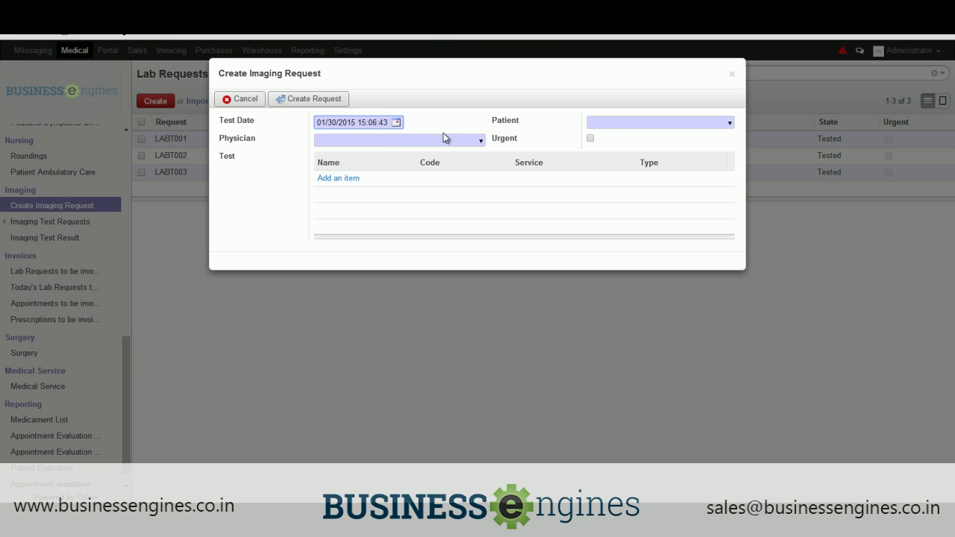
click(481, 140)
click(452, 154)
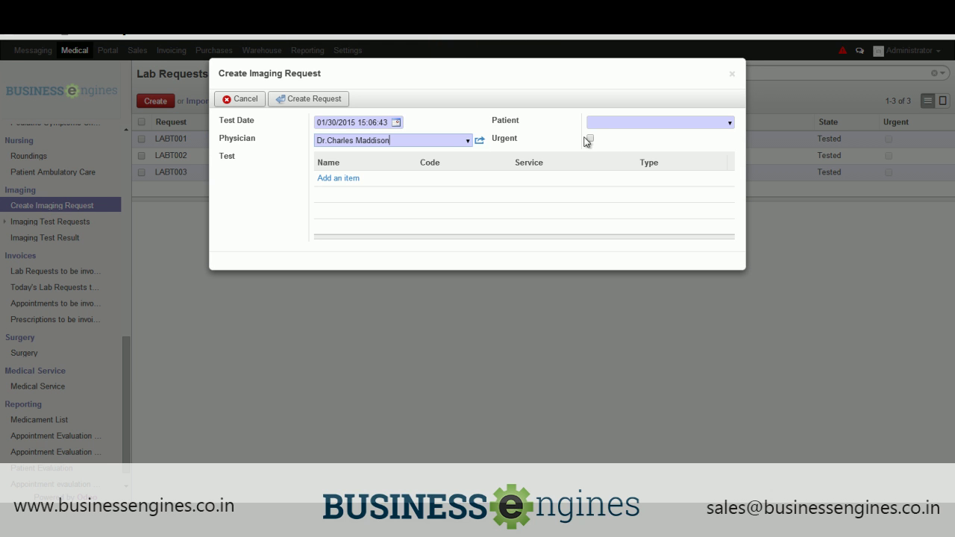
click(728, 122)
click(720, 137)
click(326, 179)
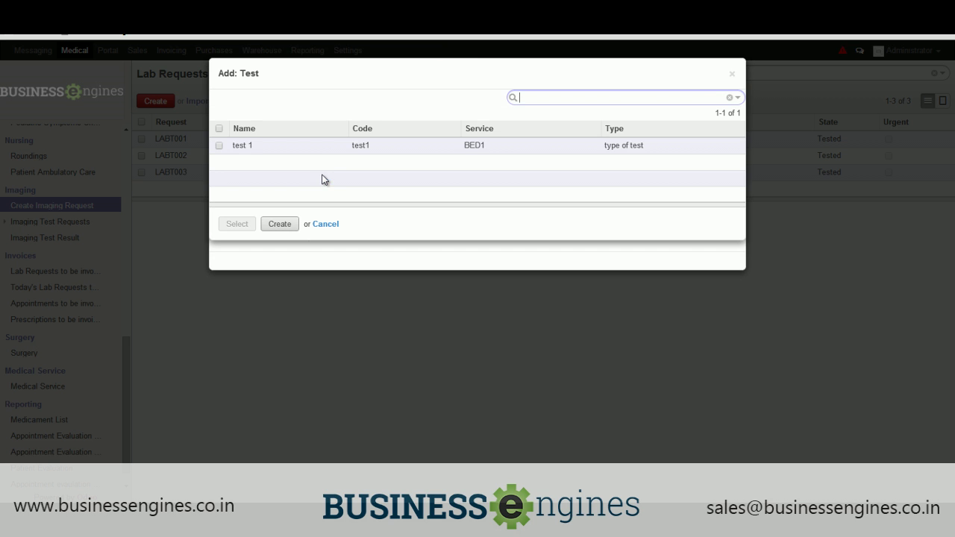
click(328, 148)
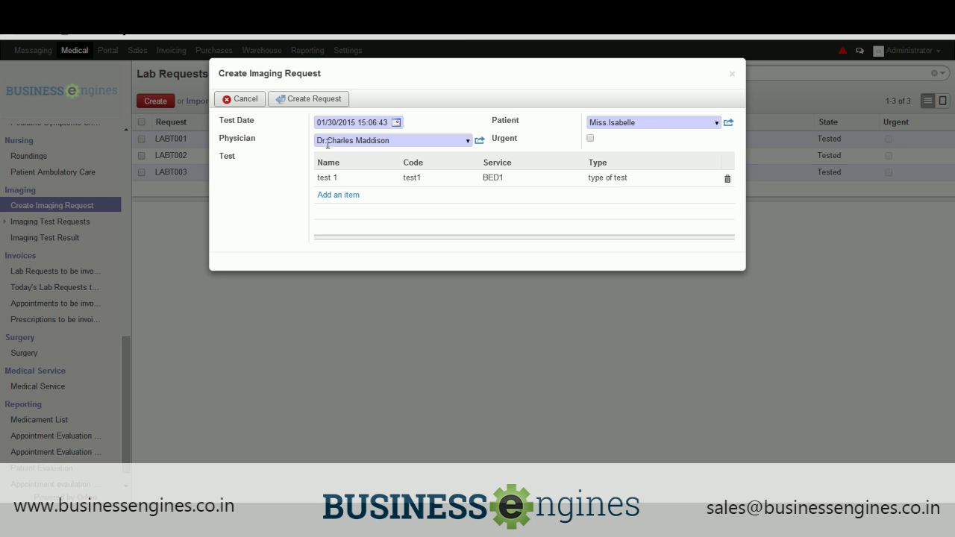
click(300, 103)
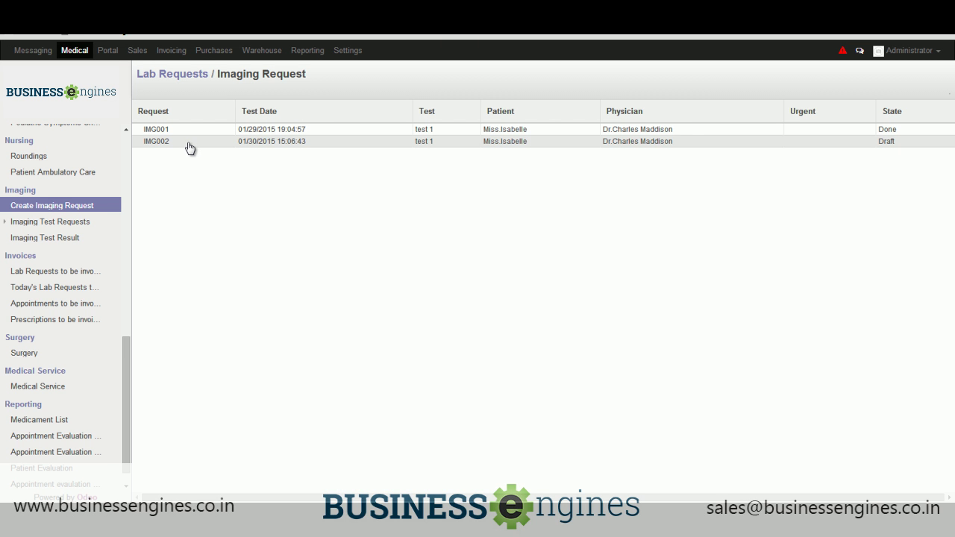
Open the new imaging request among the draft requests, confirm it and create its test result.
click(68, 224)
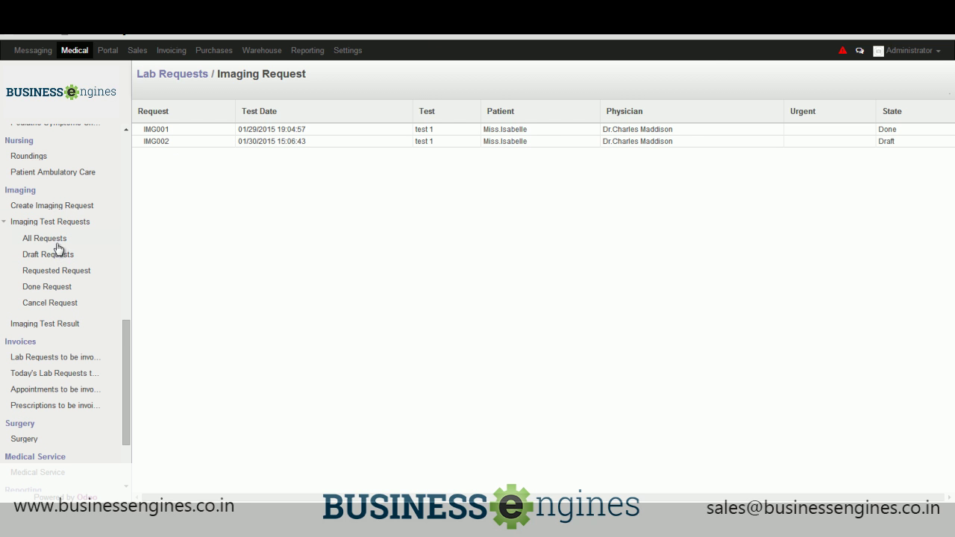
click(53, 256)
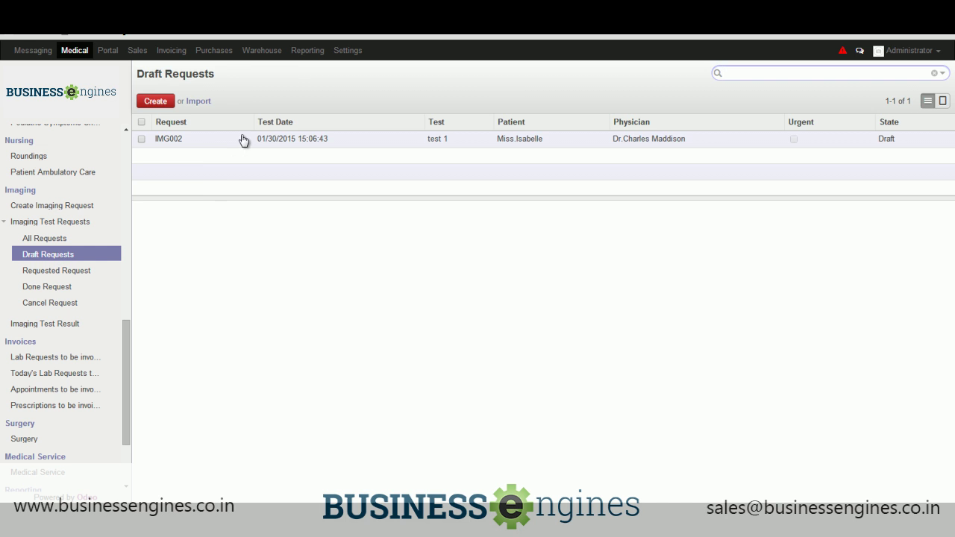
click(241, 141)
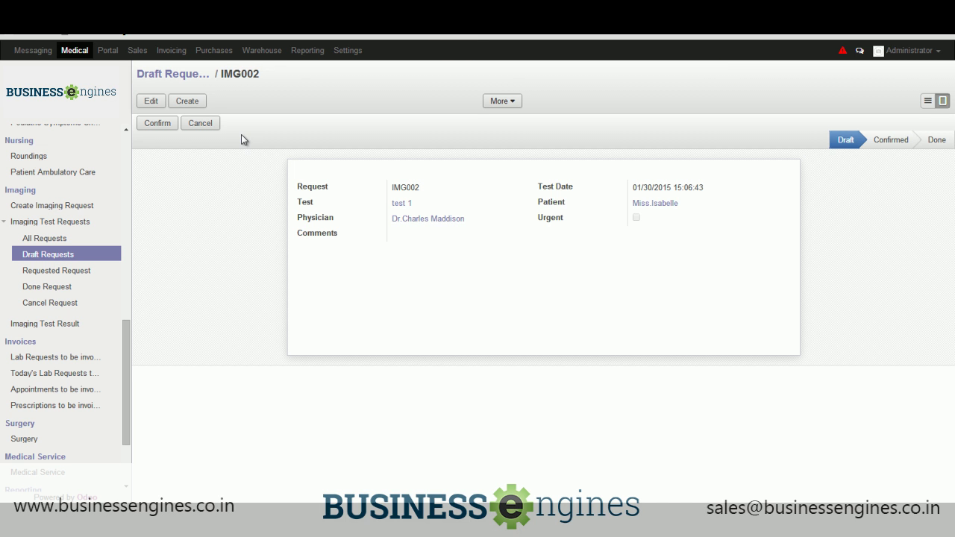
click(165, 127)
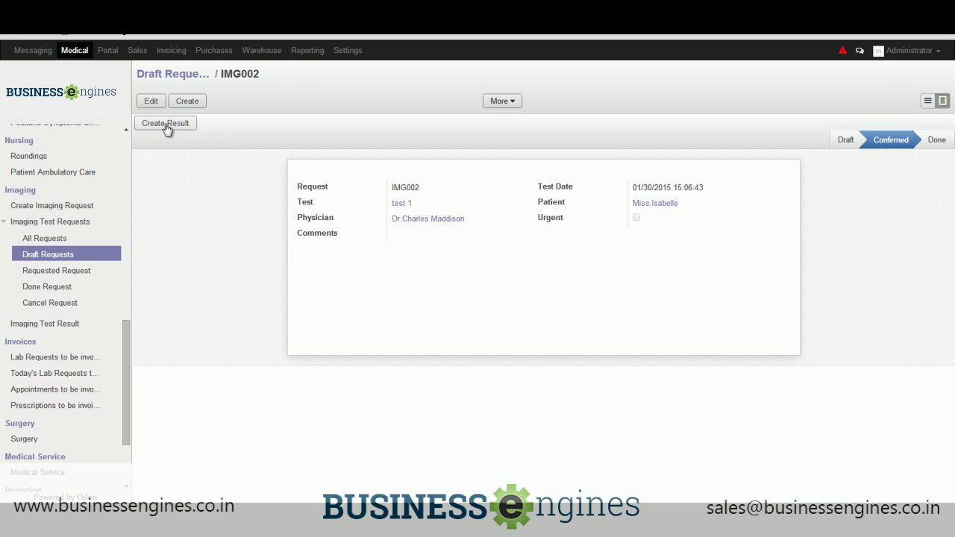
click(165, 124)
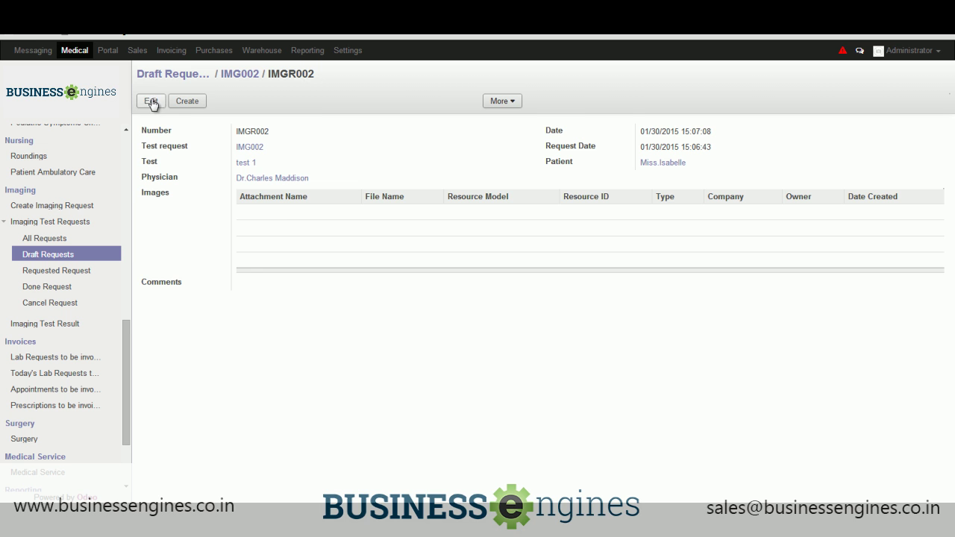
Try the URL and Binary types for a new image attachment on the imaging result, and discard the attachment.
click(152, 102)
click(269, 216)
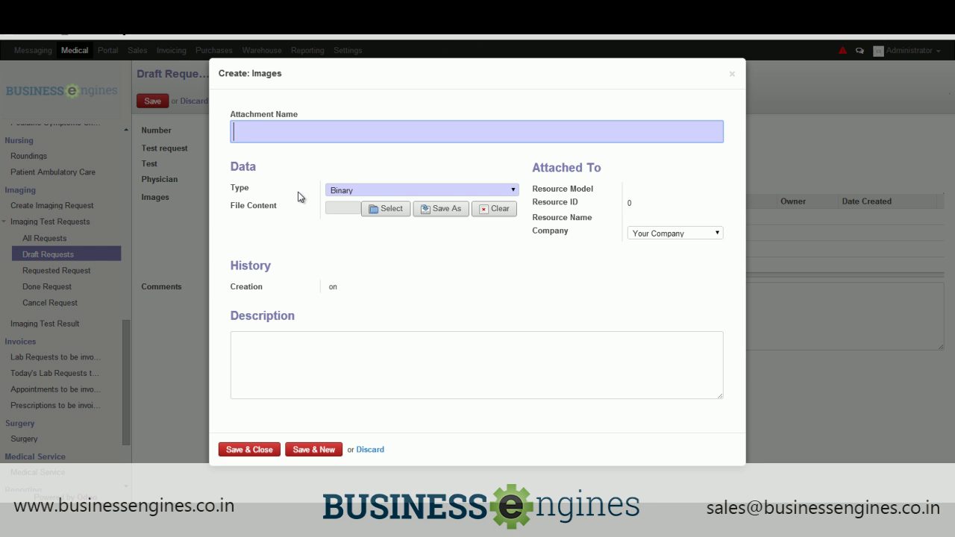
click(513, 191)
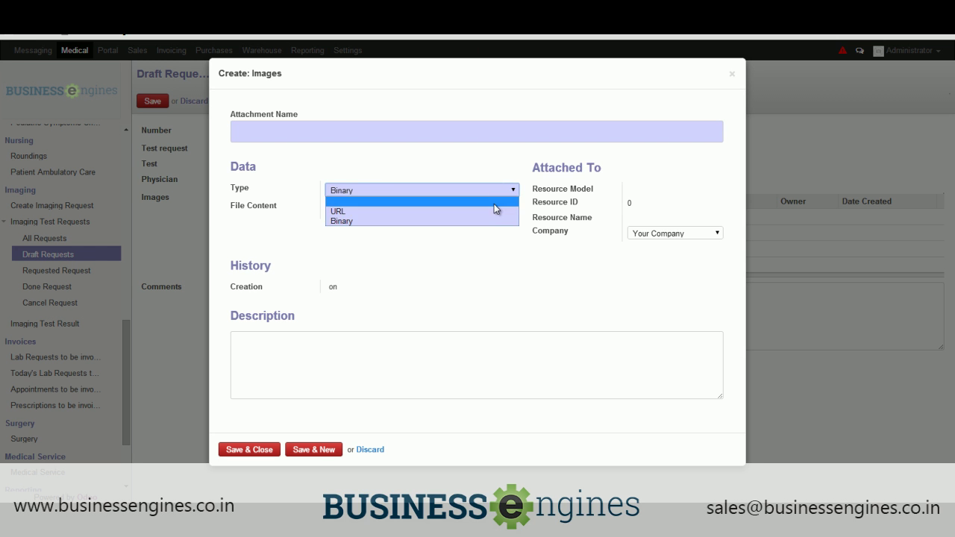
click(487, 211)
click(472, 191)
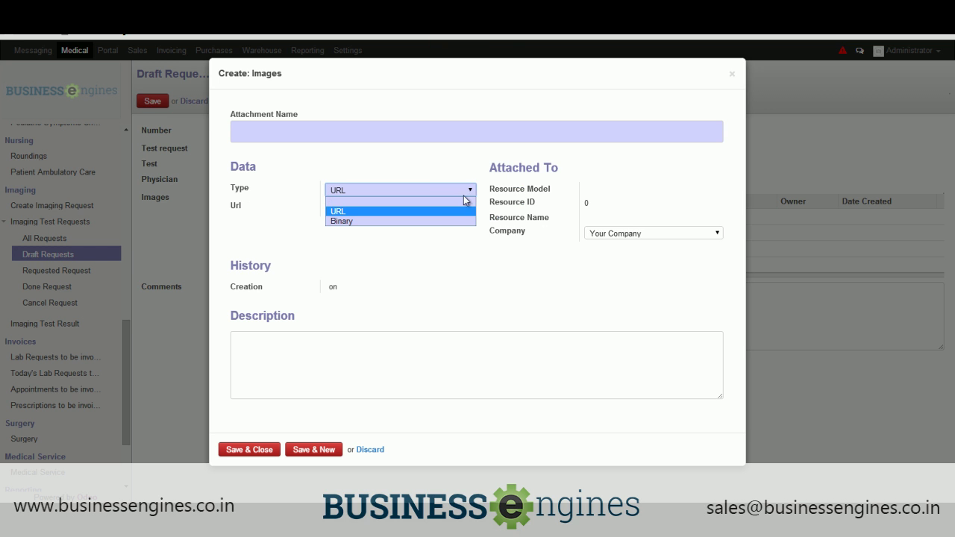
click(430, 220)
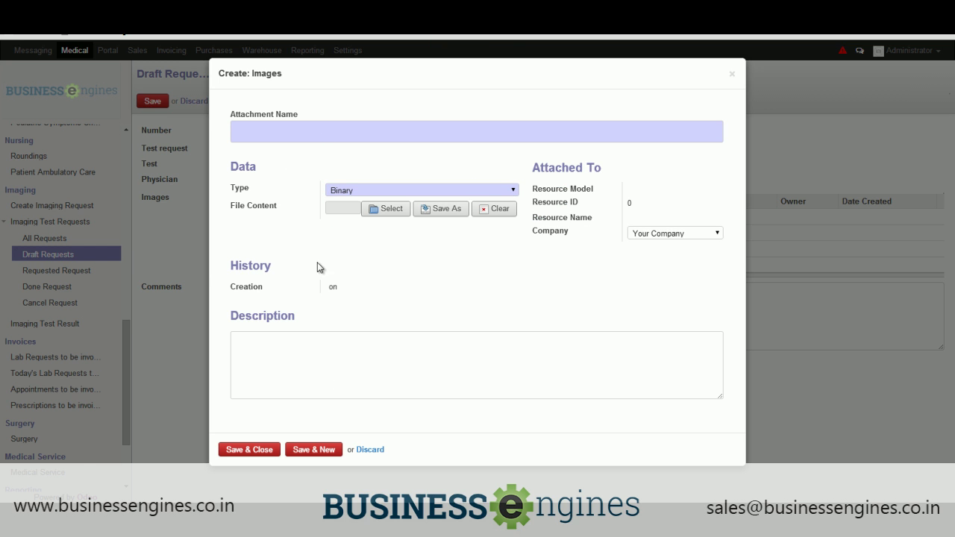
click(365, 452)
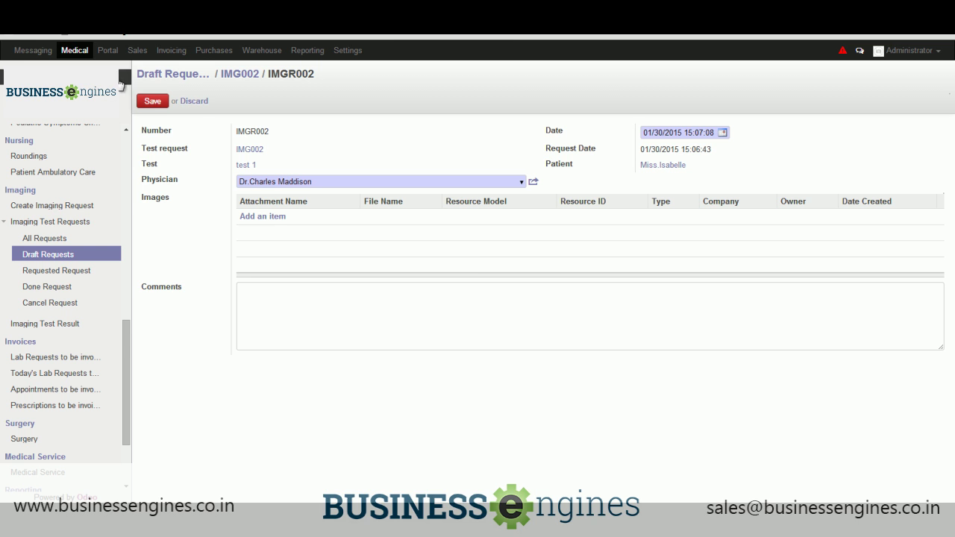
click(146, 100)
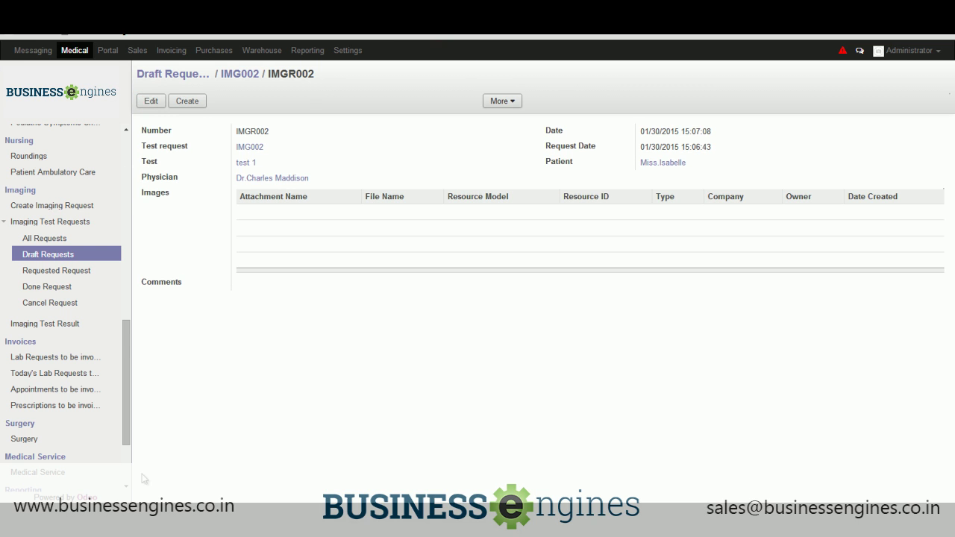
Open the existing patient record in the Archive and review its status, unit and location details.
scroll(48, 442, down, 2)
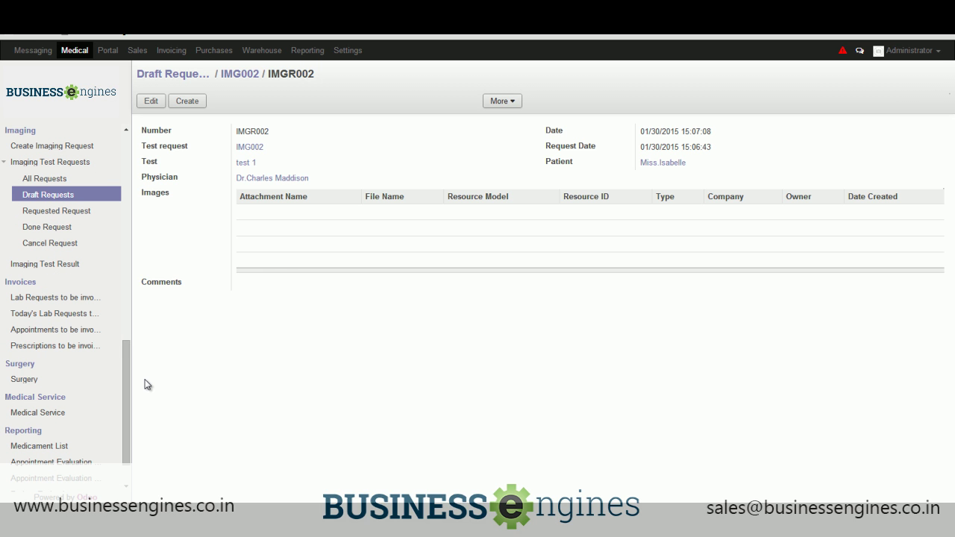
scroll(45, 224, up, 8)
click(31, 189)
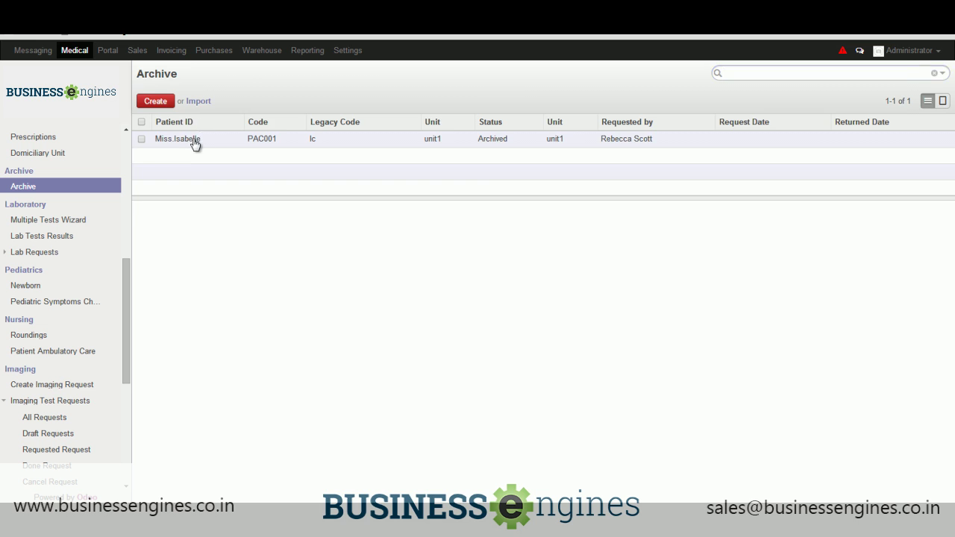
click(194, 141)
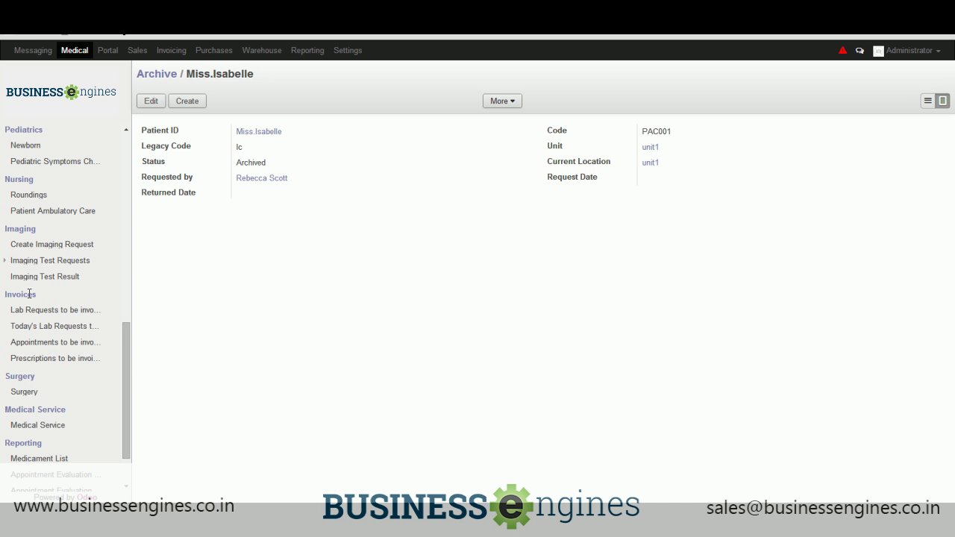
Open the domiciliary unit code1 and review its address and infrastructure details.
scroll(30, 293, up, 5)
click(38, 192)
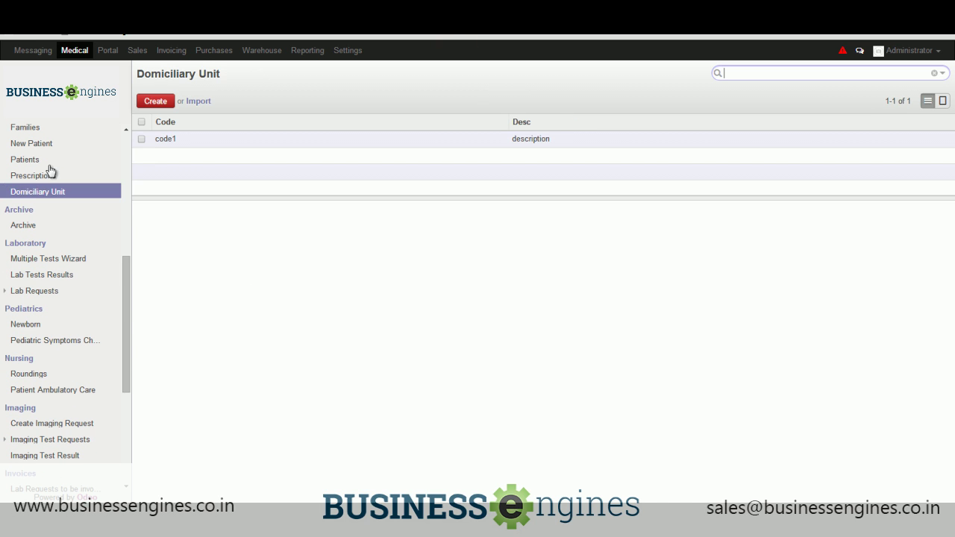
click(168, 140)
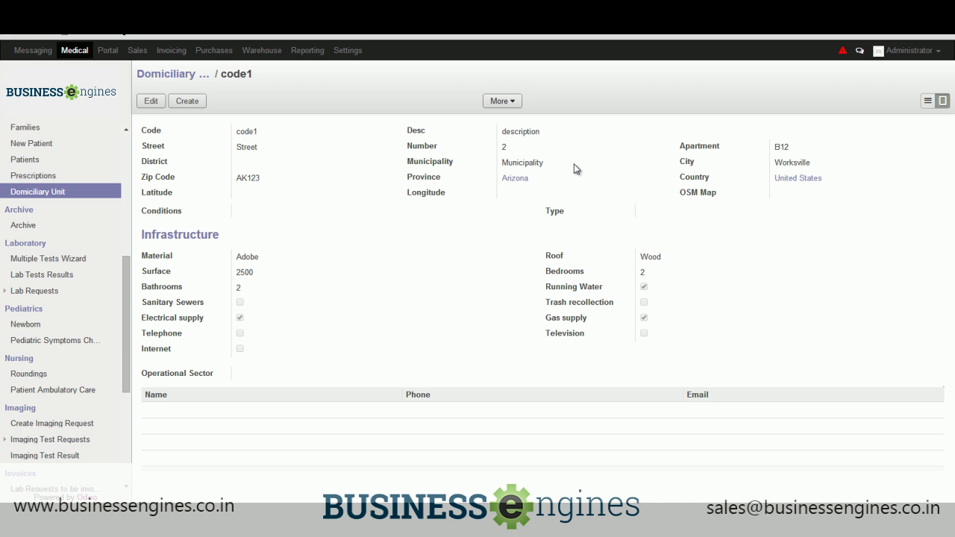
Open the invoiced medical service record and review its service line and the additional actions available for it.
scroll(34, 388, down, 3)
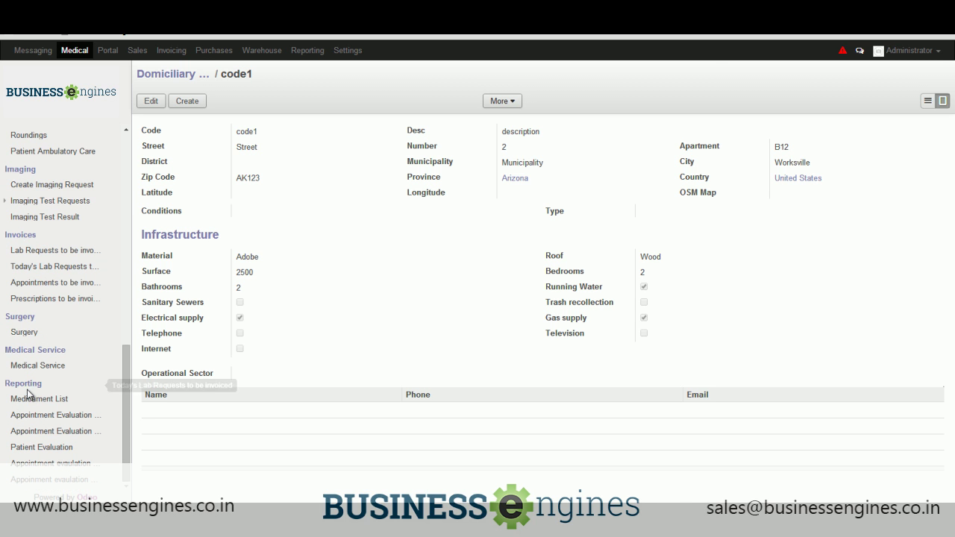
click(37, 368)
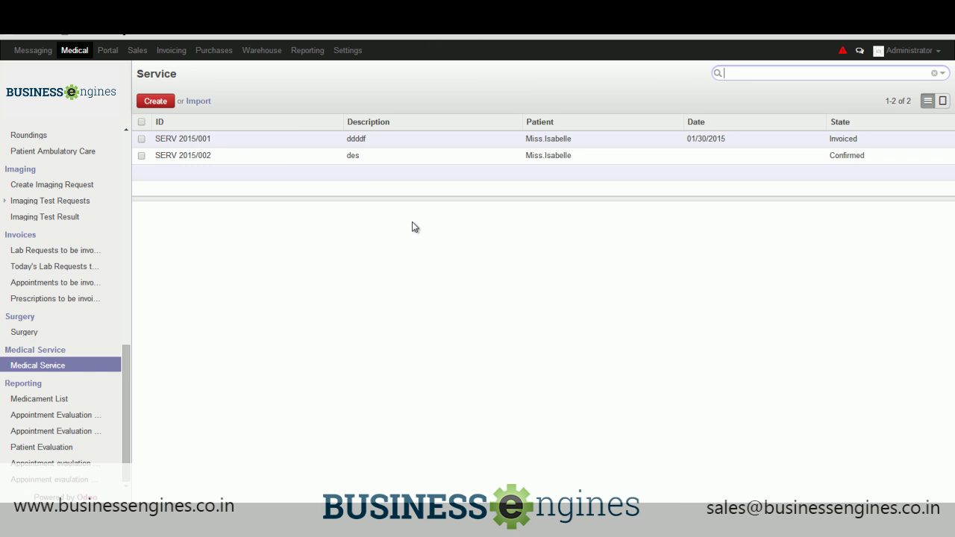
click(271, 141)
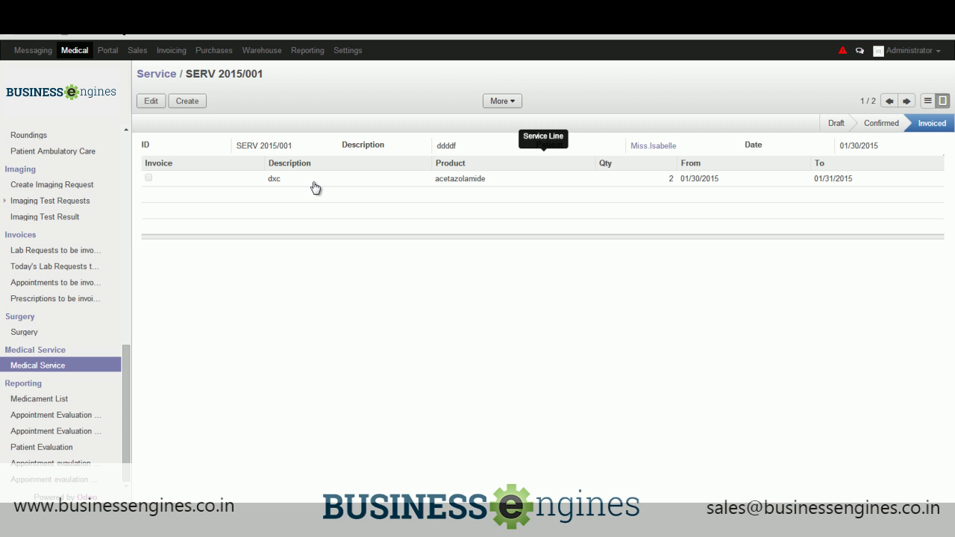
click(503, 101)
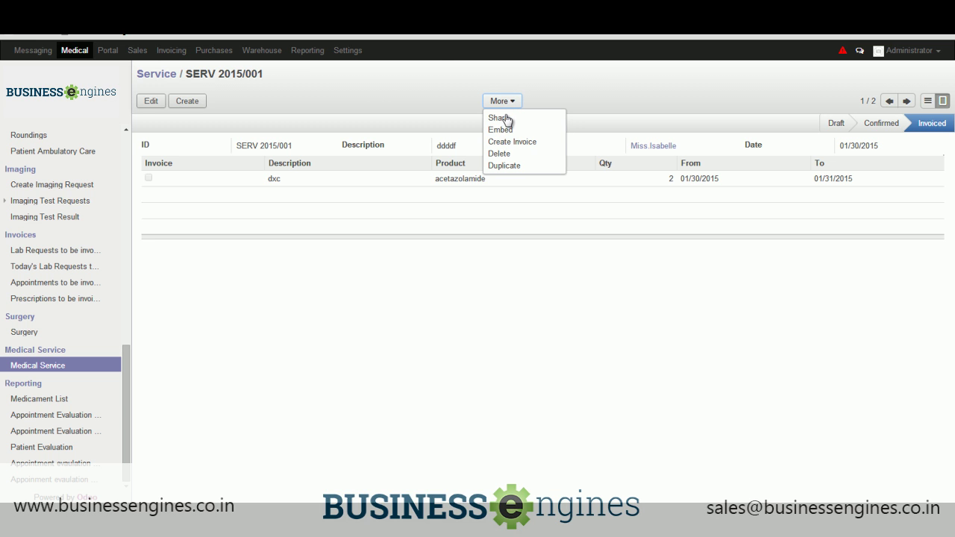
click(589, 395)
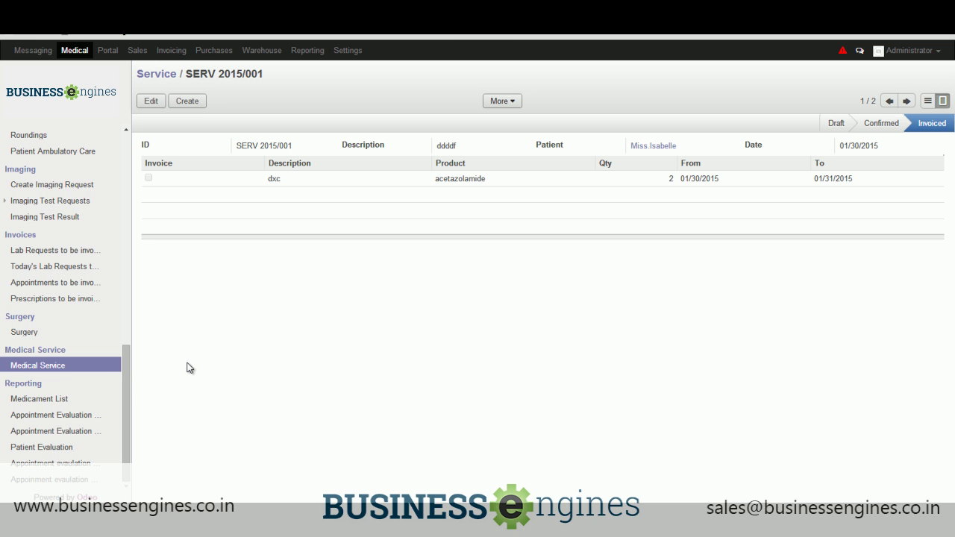
View the Medicament List report, then check the date options of Appointment Evaluation Per Medical Health Services and dismiss it.
click(38, 400)
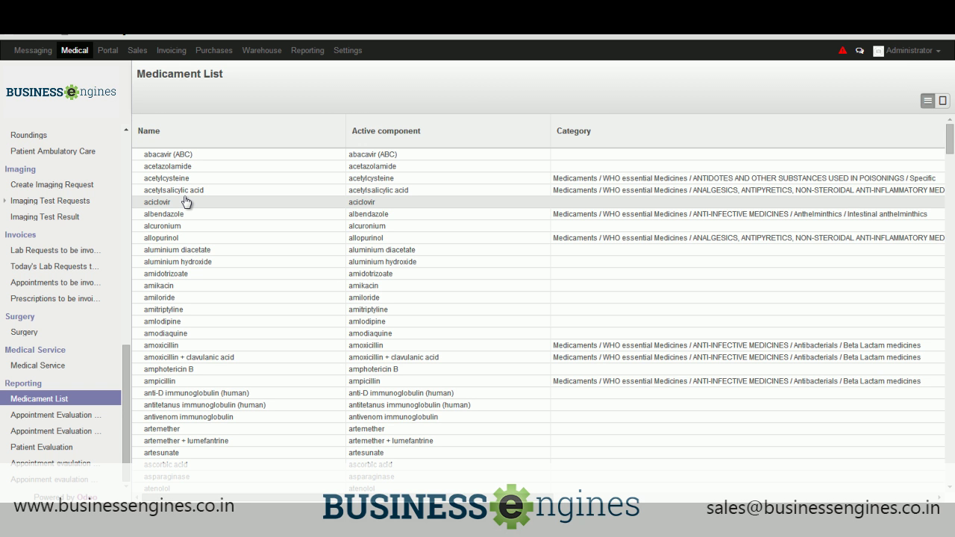
click(63, 415)
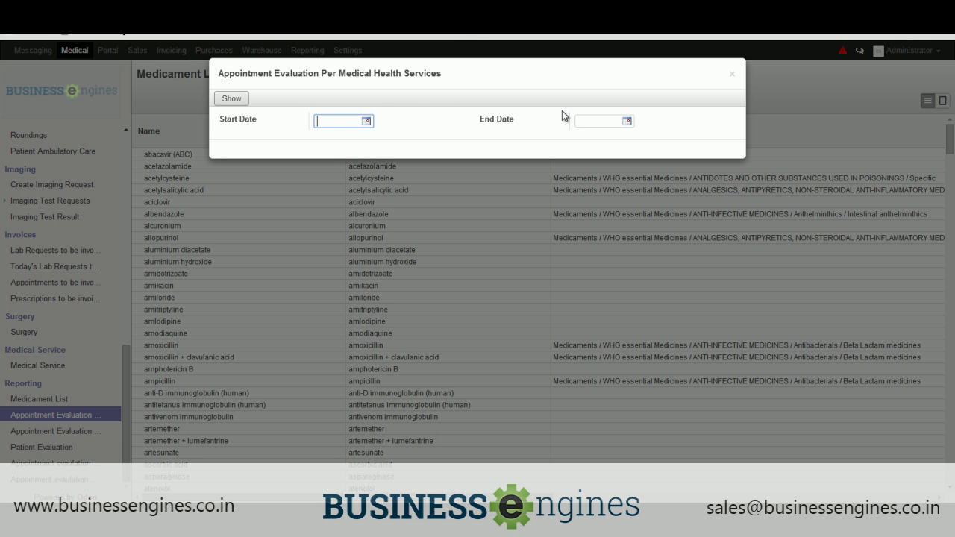
click(732, 73)
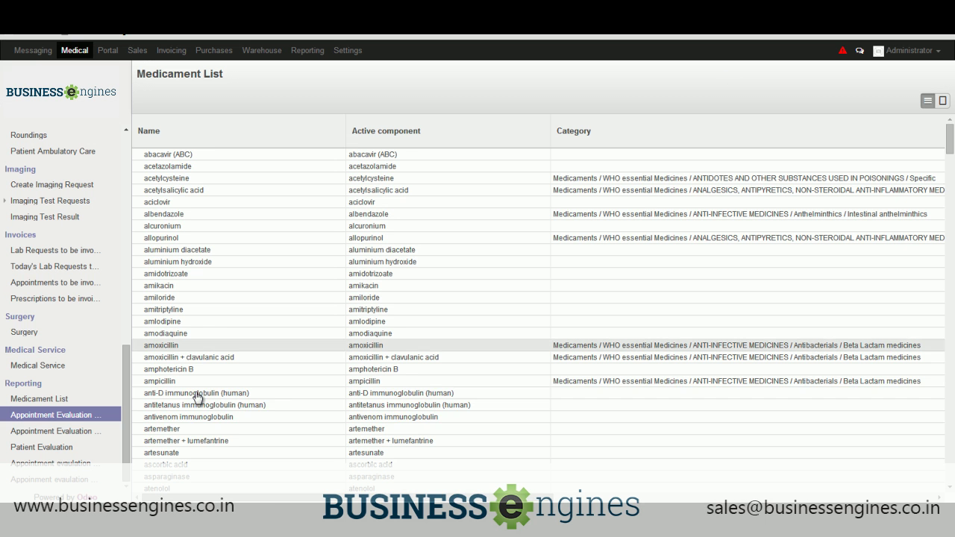
Review the physician and date range options of the Appointment Evaluation Per Doctor report and close it without running it.
click(75, 432)
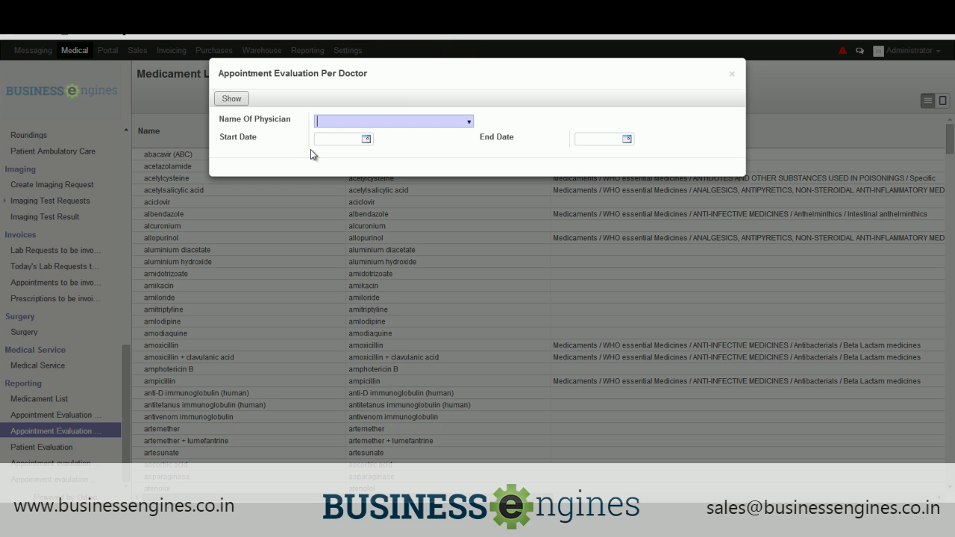
click(467, 124)
click(469, 121)
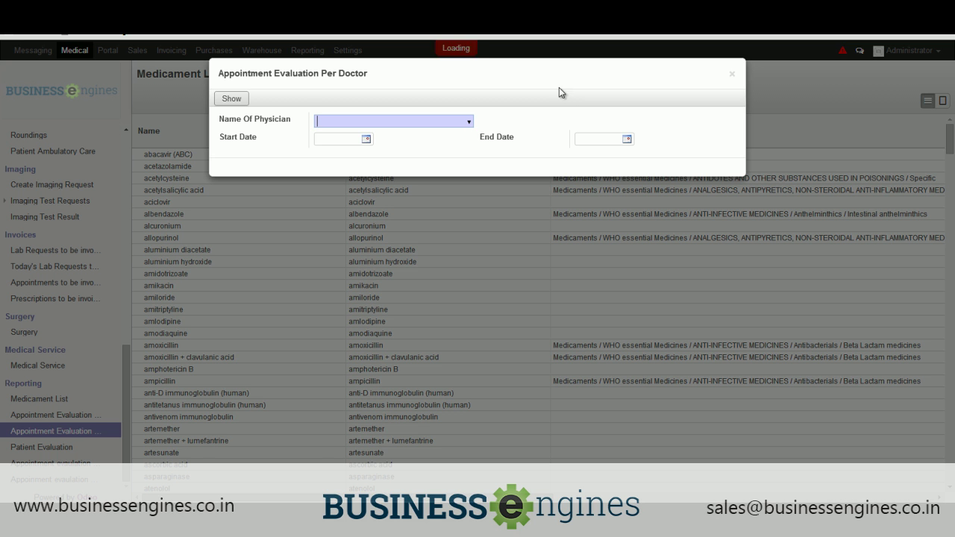
click(732, 74)
click(733, 73)
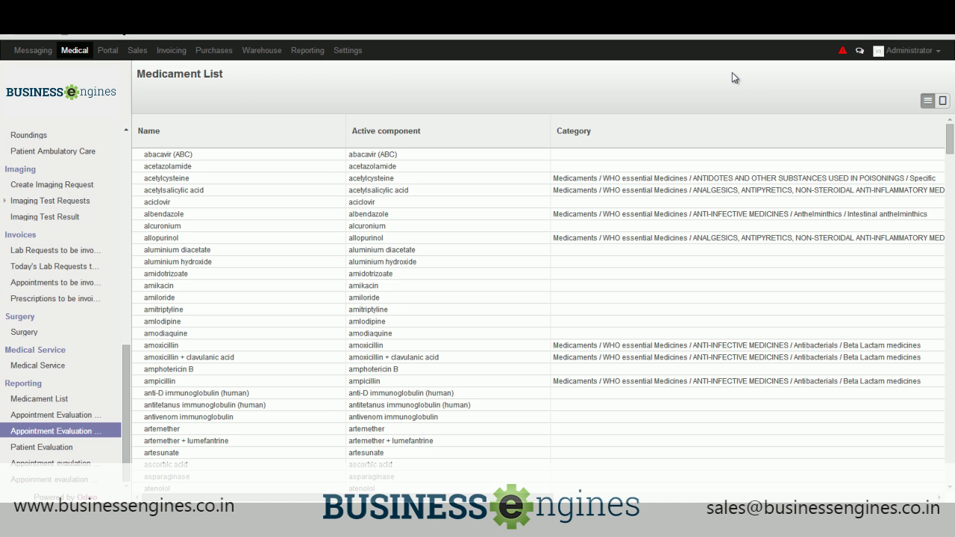
View the Patient Evaluation report grouped by patient, by doctor and by evaluation date in turn, clearing each grouping.
click(56, 448)
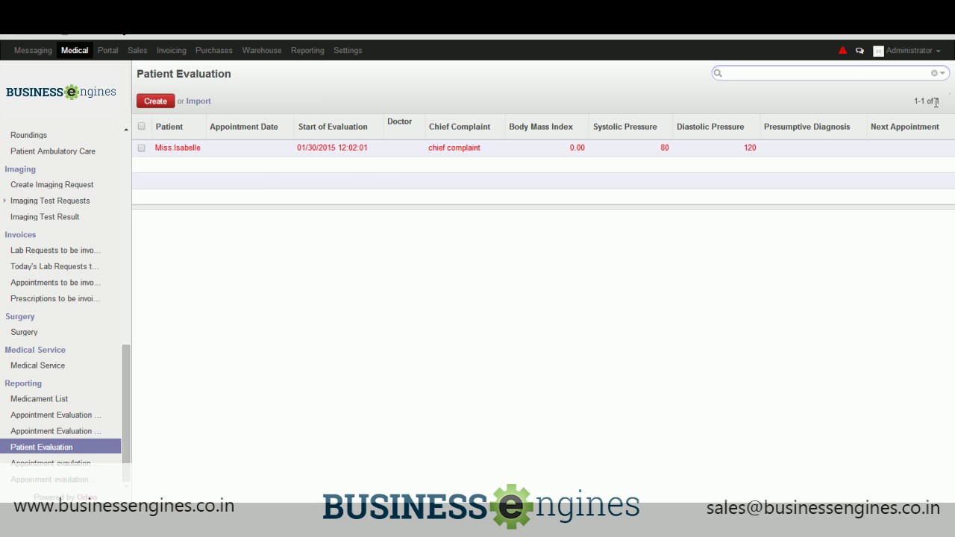
click(942, 73)
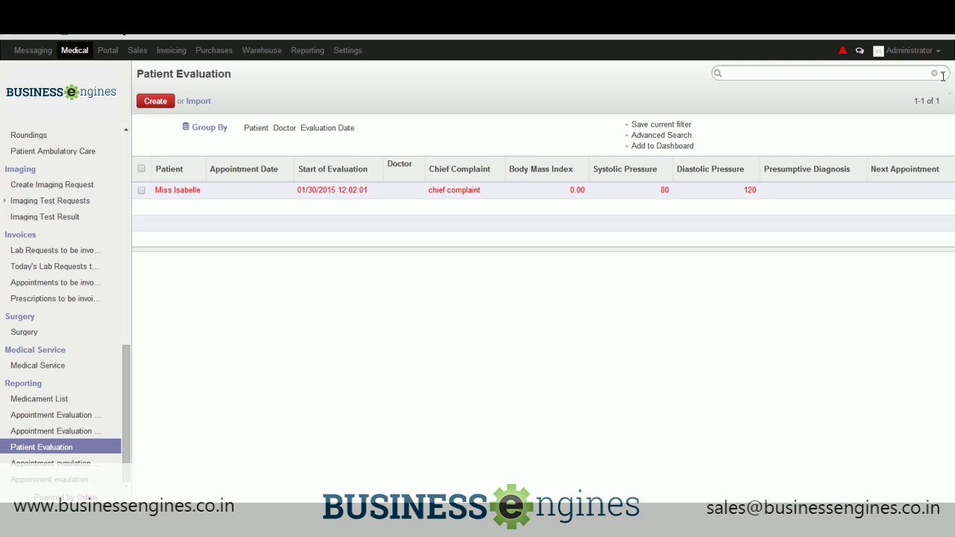
click(256, 128)
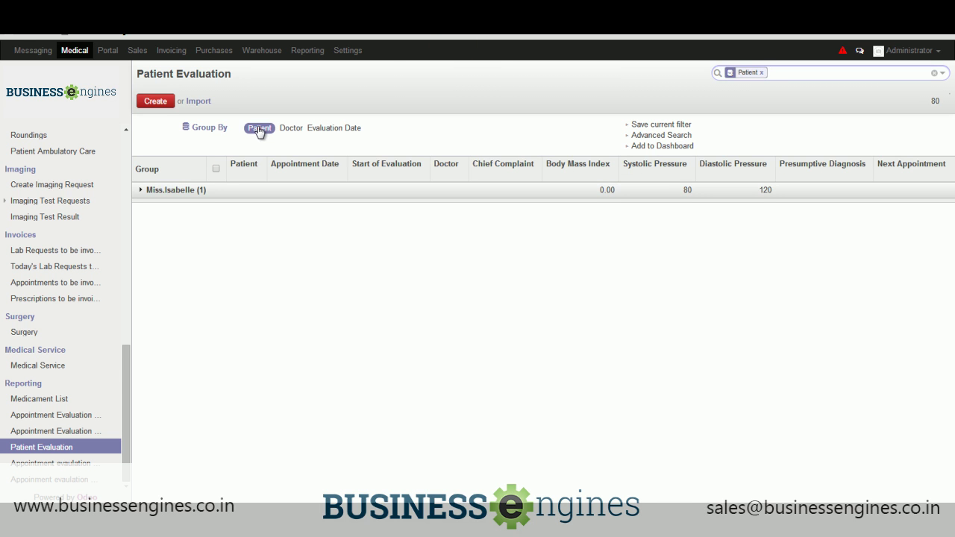
click(259, 129)
click(281, 129)
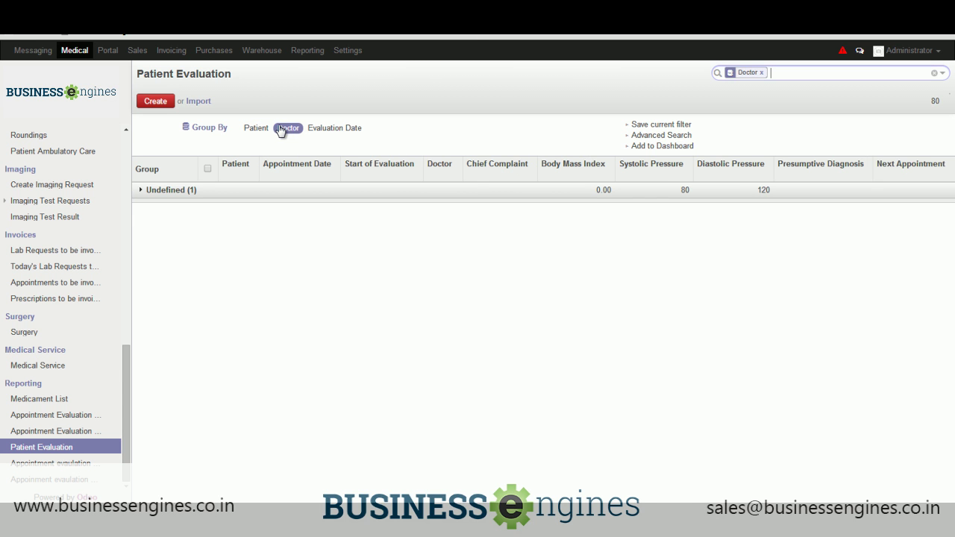
click(282, 128)
click(323, 128)
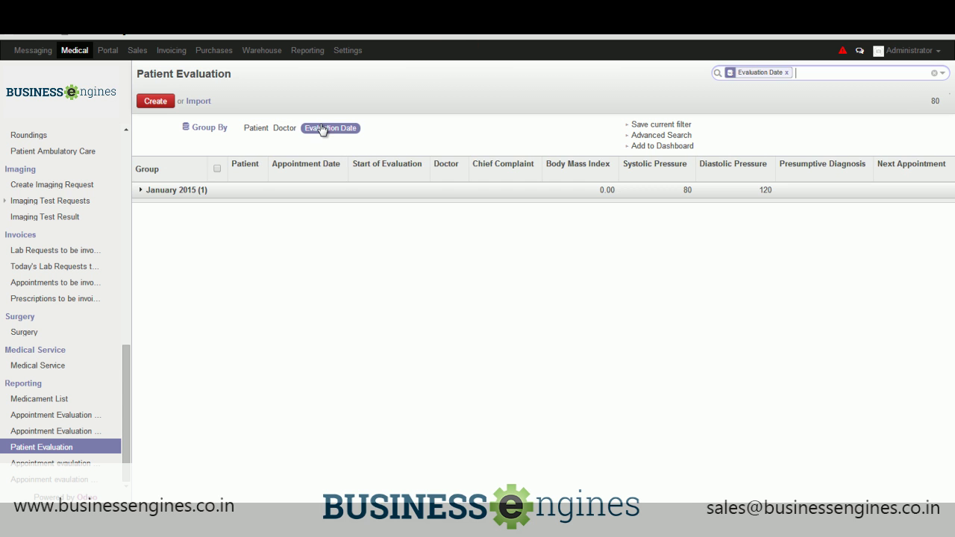
click(322, 128)
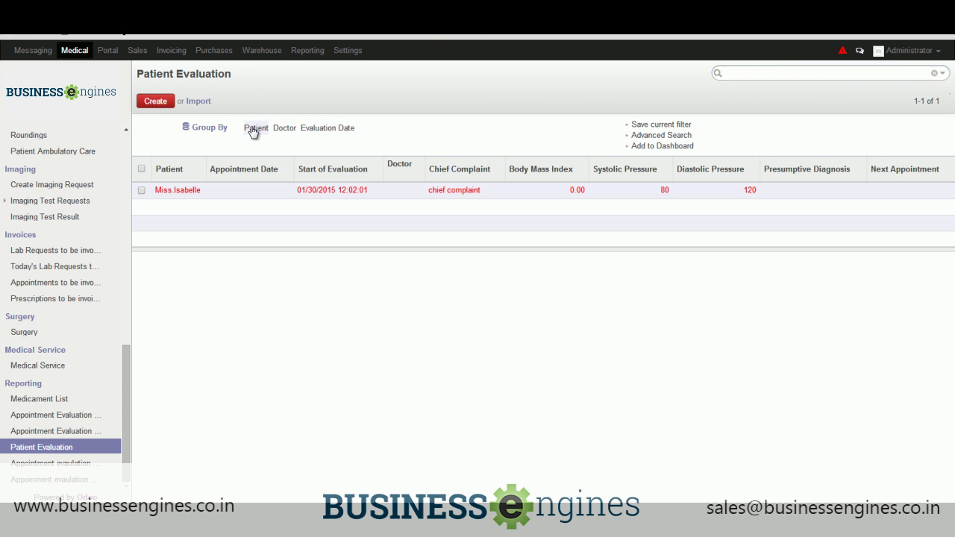
Group the patient evaluations by patient, expand the patient's group to see its record and collapse it again.
click(254, 129)
click(141, 193)
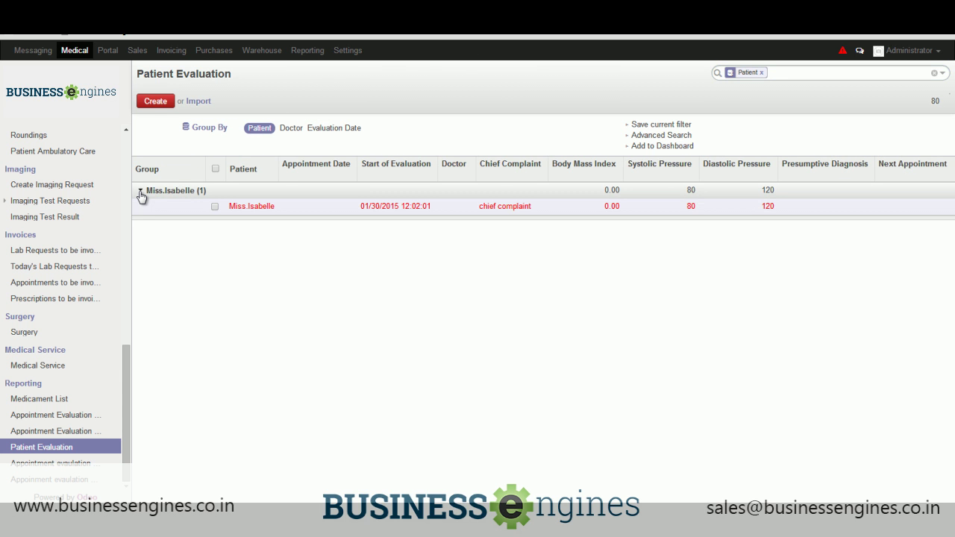
click(142, 193)
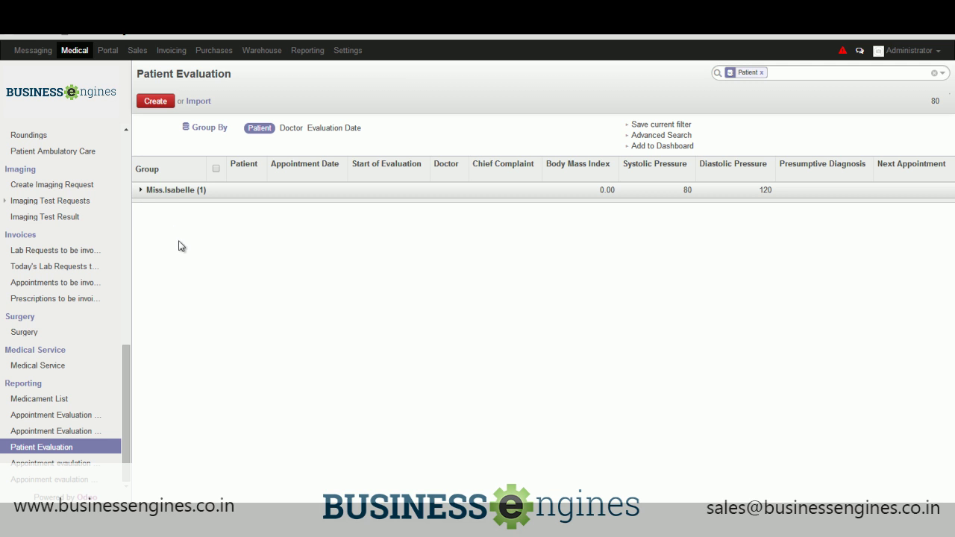
Check the physician choices in the appointment evaluation per Prescription report and close it without running it.
click(46, 463)
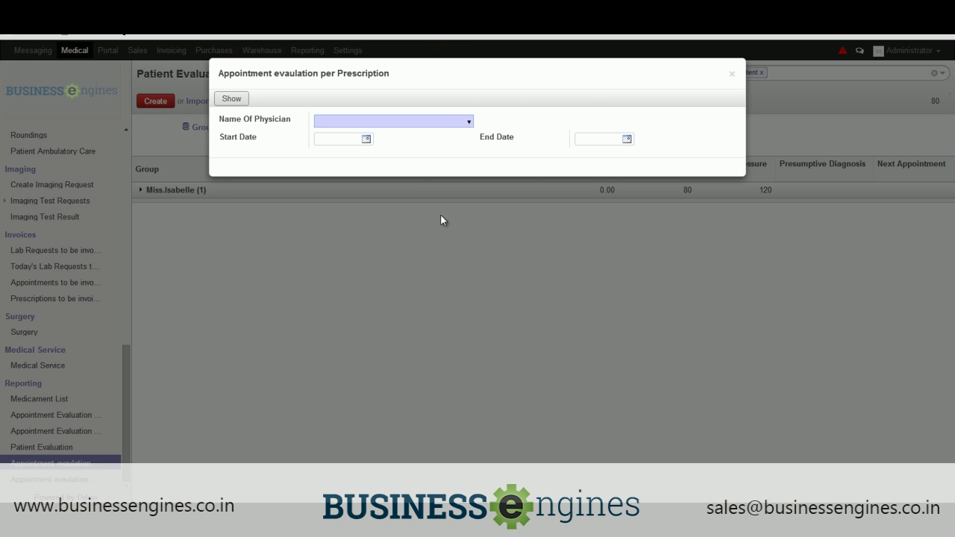
click(469, 122)
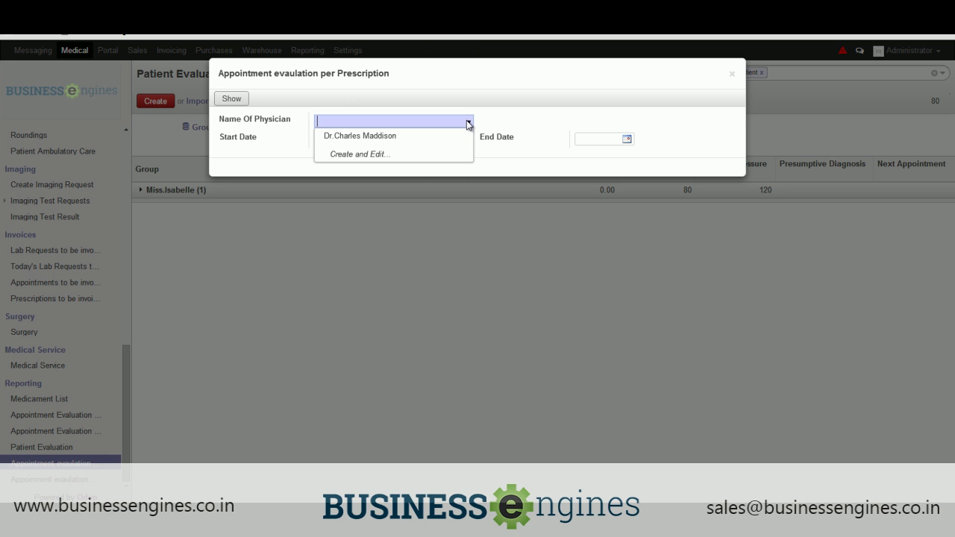
click(734, 75)
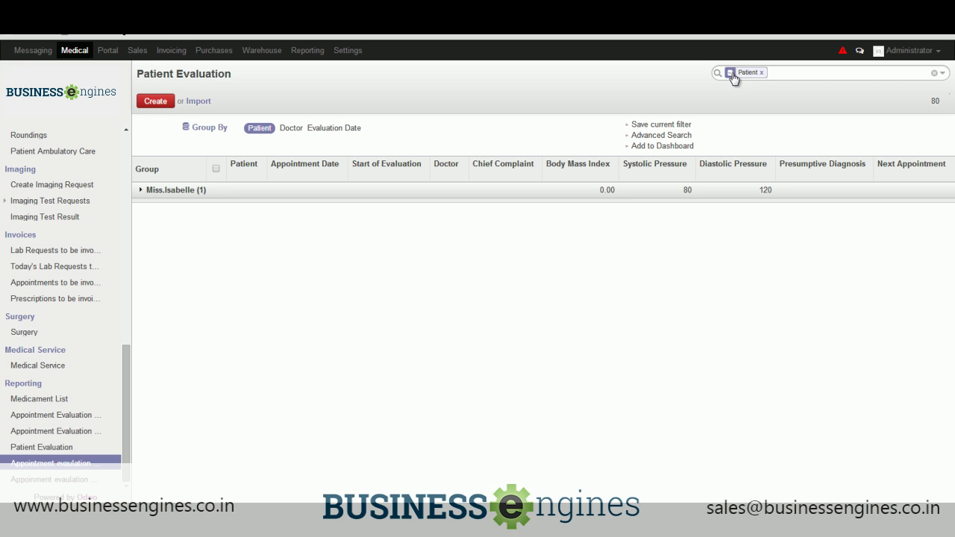
Open the Appointment search report, look through the Speciality choices and close it without searching.
click(53, 479)
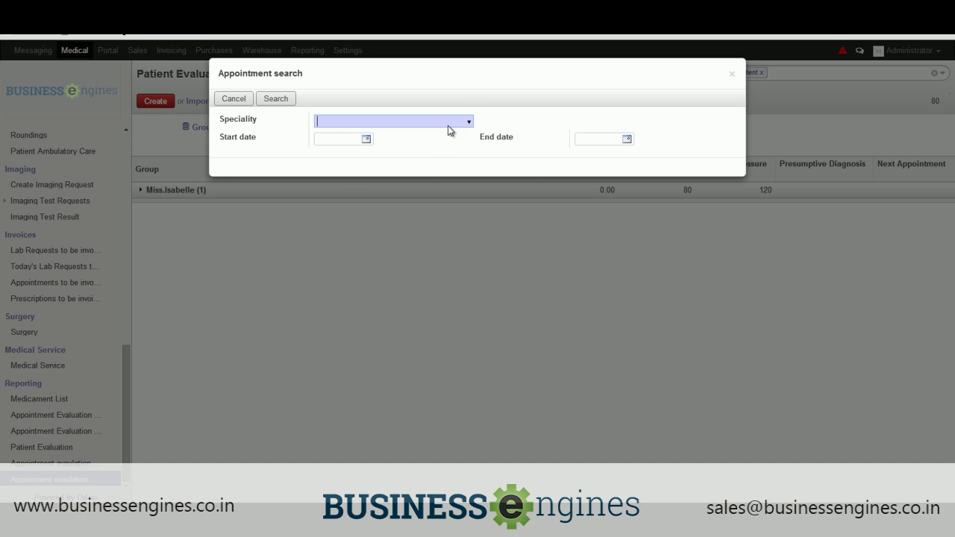
click(470, 122)
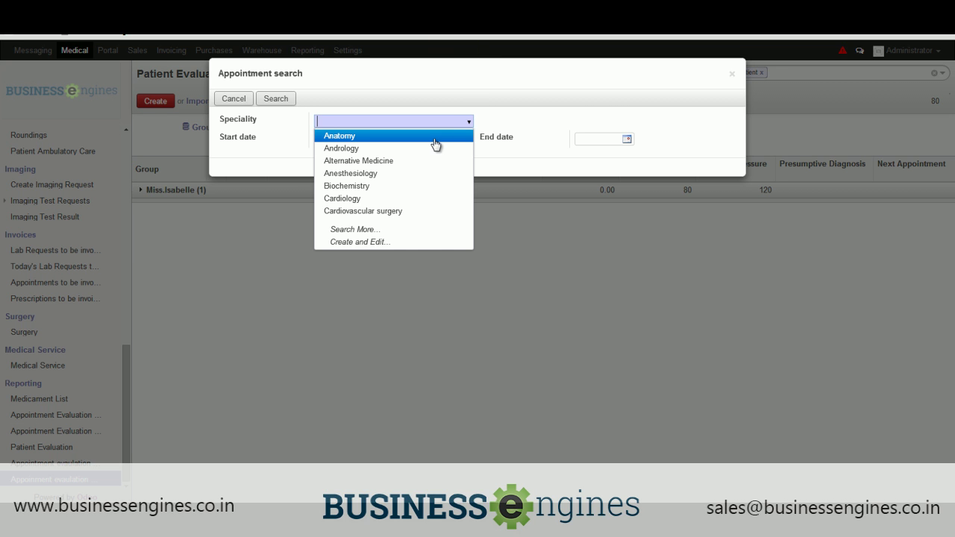
click(568, 236)
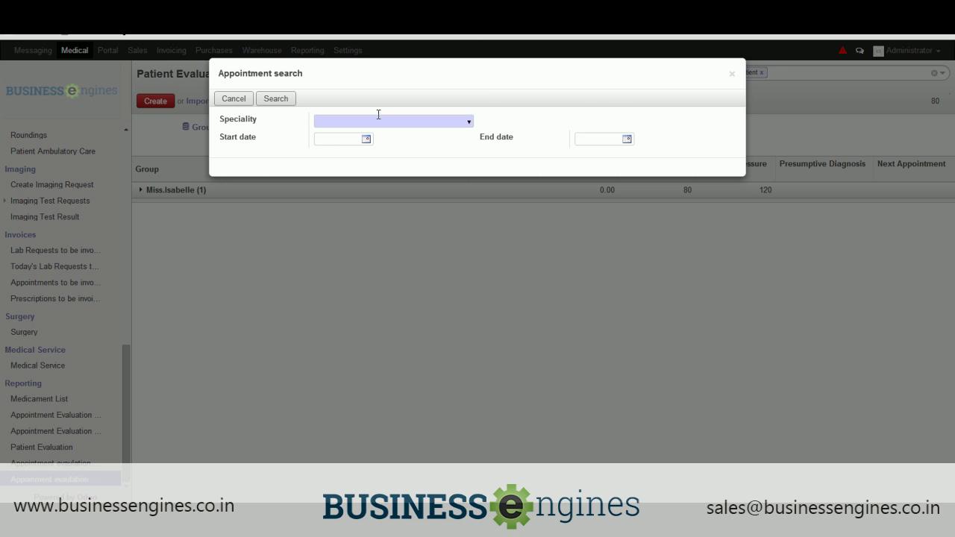
click(733, 75)
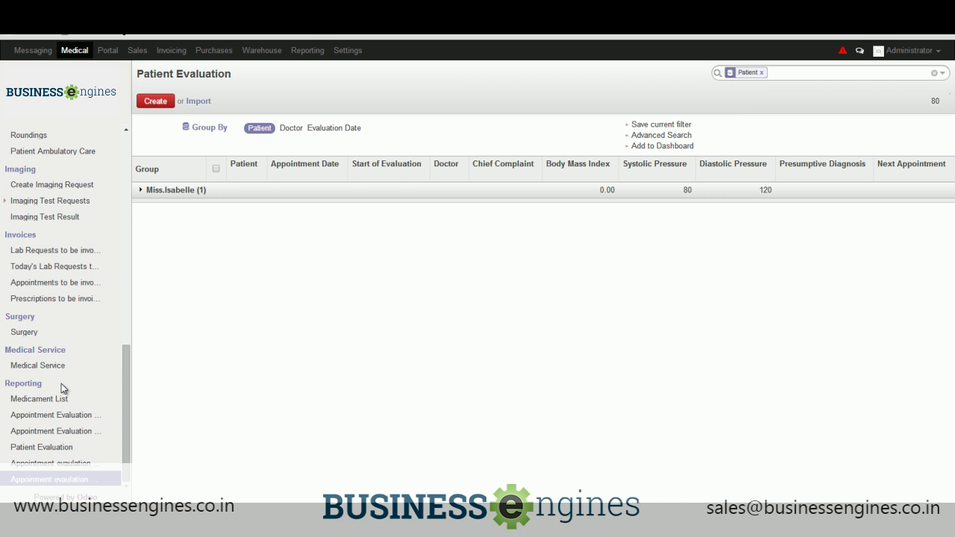
Open the company website from the back end and review its How to eat right page.
scroll(61, 384, up, 5)
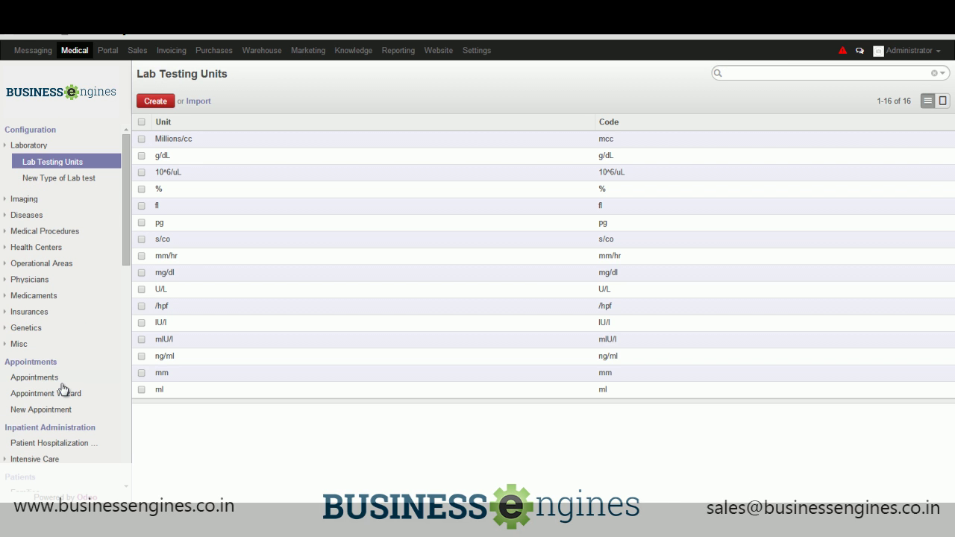
click(441, 52)
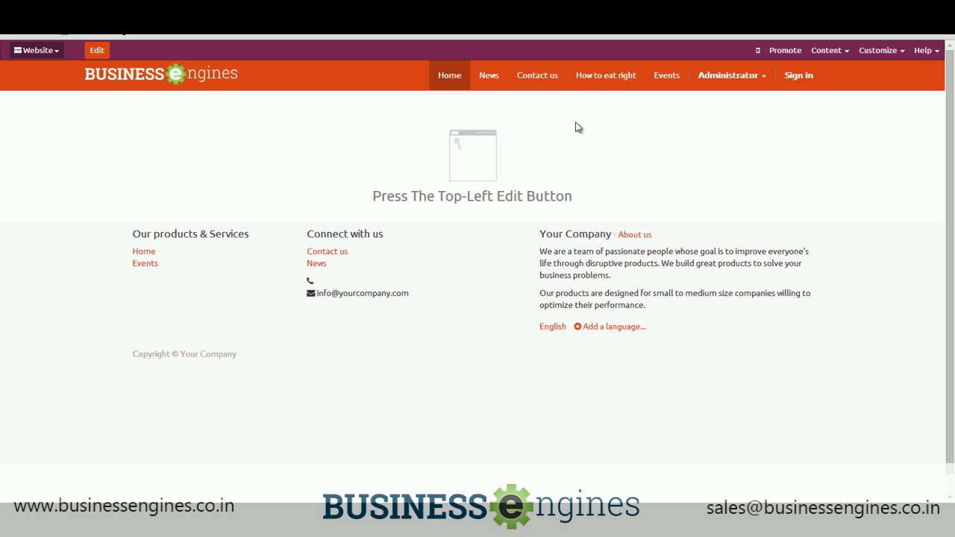
click(594, 76)
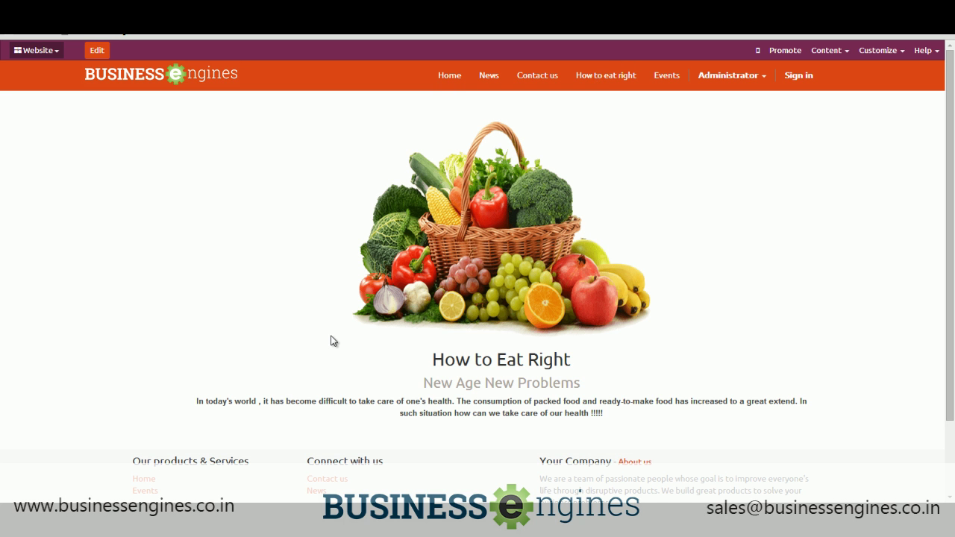
drag(317, 177, 846, 390)
click(856, 415)
Leave the website for the back end and return to the Medical module.
click(31, 51)
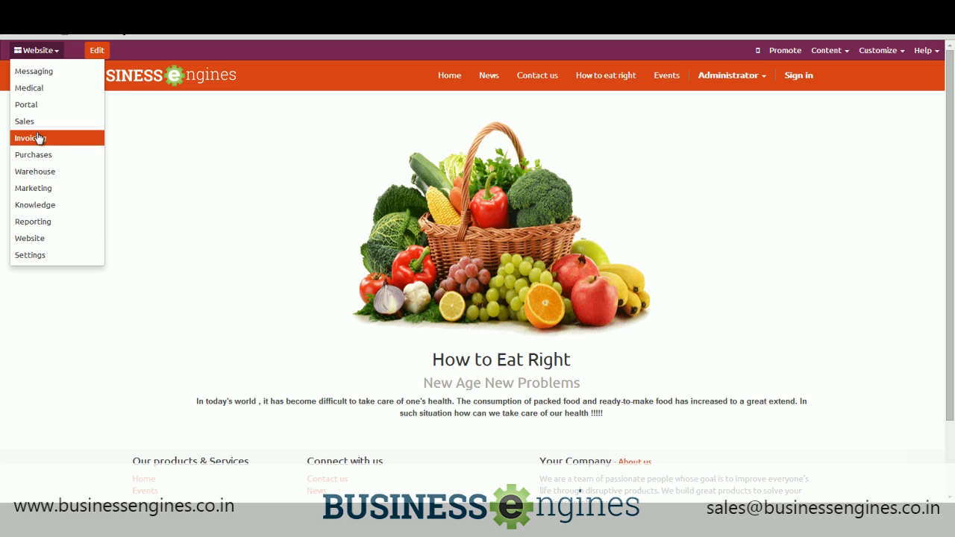
click(30, 255)
click(74, 50)
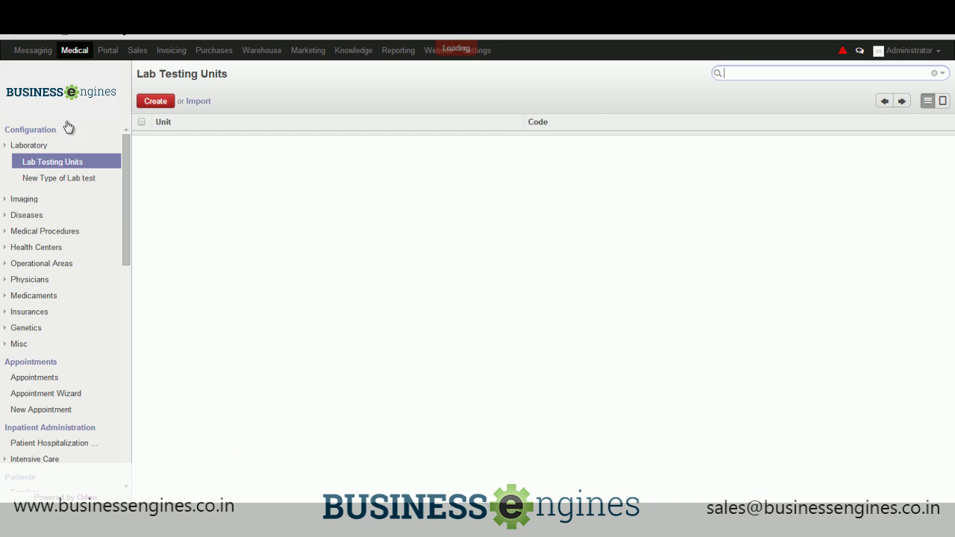